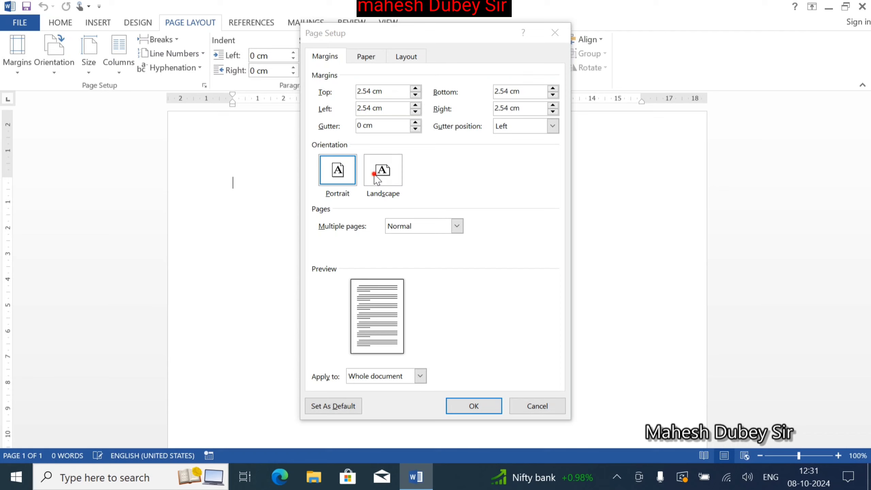
# Set the whole document to landscape orientation with 2 pages per sheet.
pyautogui.click(375, 174)
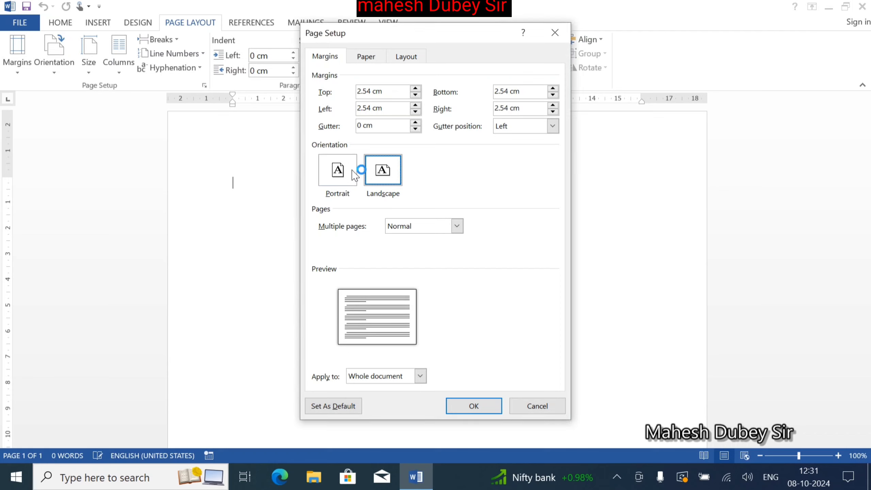
pyautogui.click(367, 57)
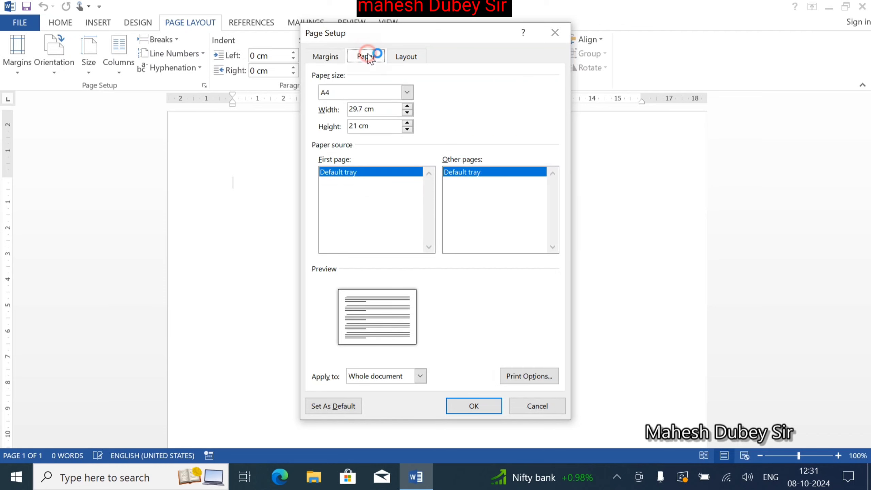
pyautogui.click(320, 56)
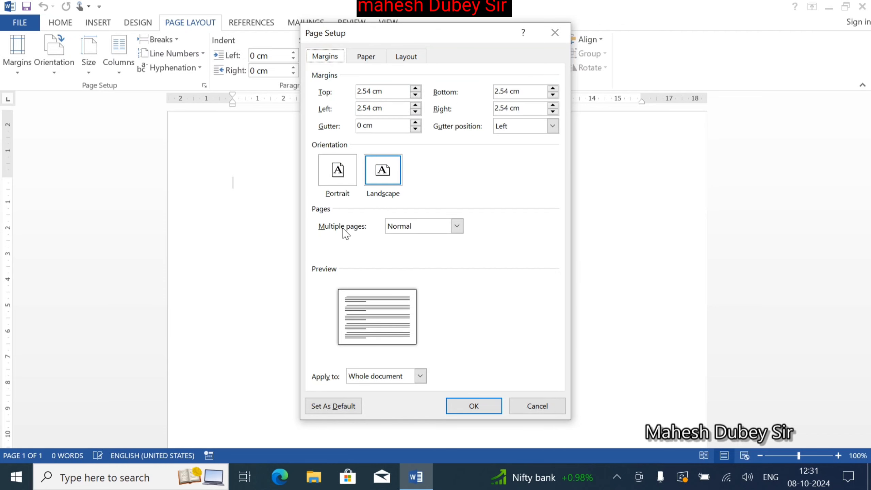
pyautogui.click(407, 228)
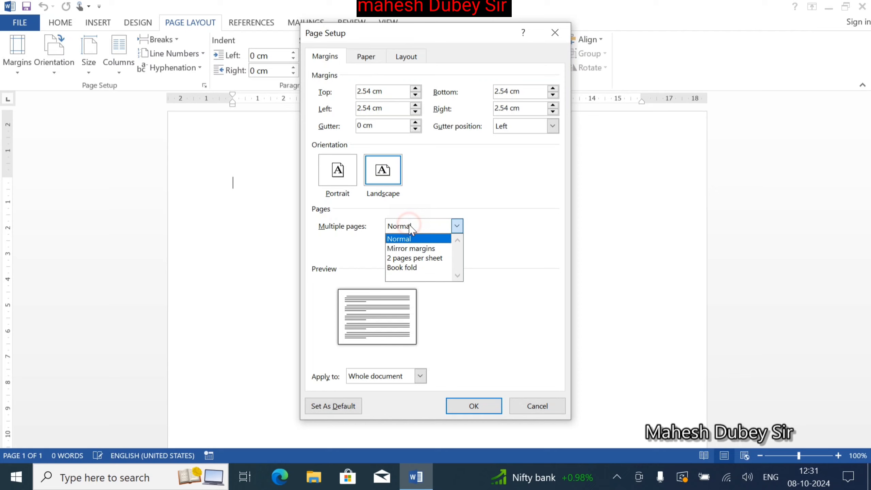
pyautogui.click(431, 261)
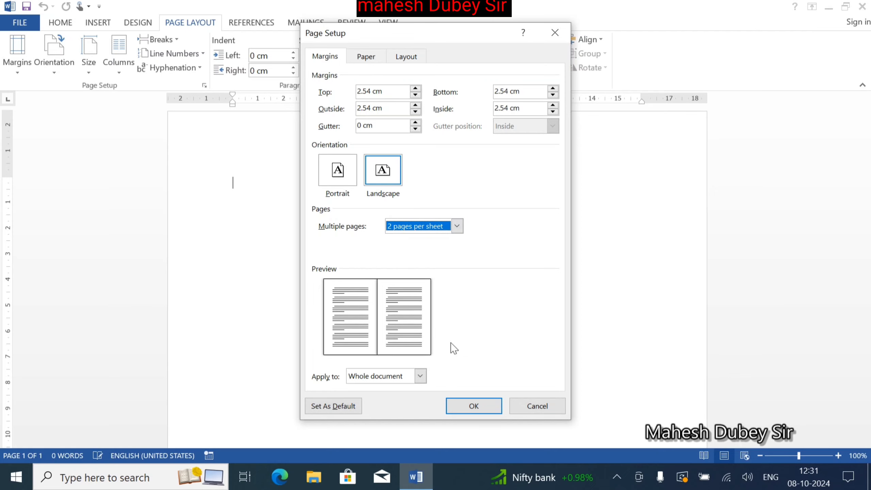
pyautogui.click(473, 408)
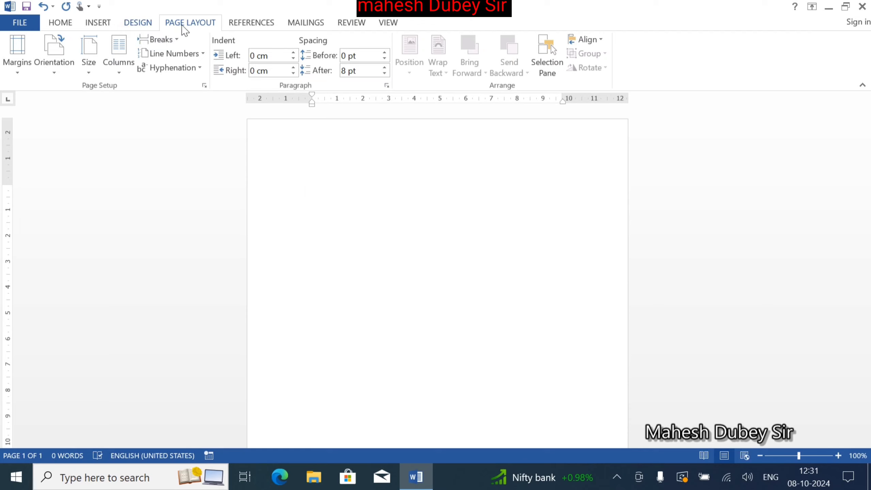
# Add a 3-D page border to the whole document using a thick 3 pt line style.
pyautogui.scroll(1, 185, 30)
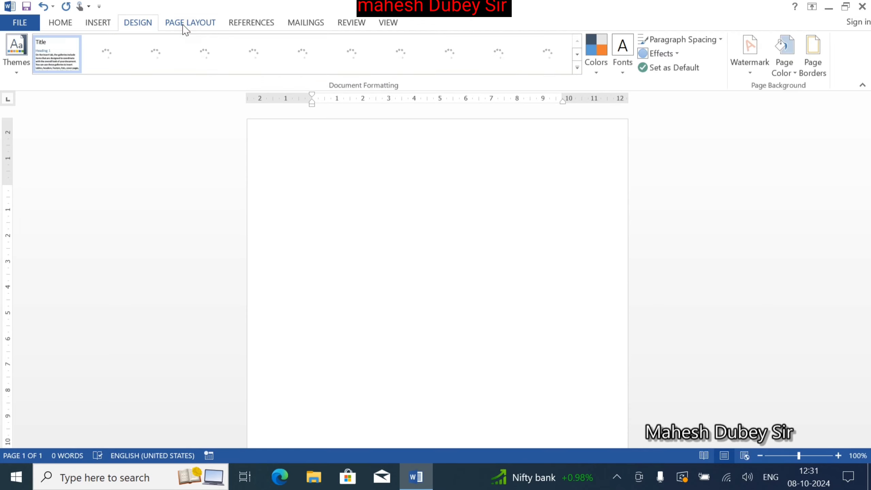
pyautogui.click(184, 27)
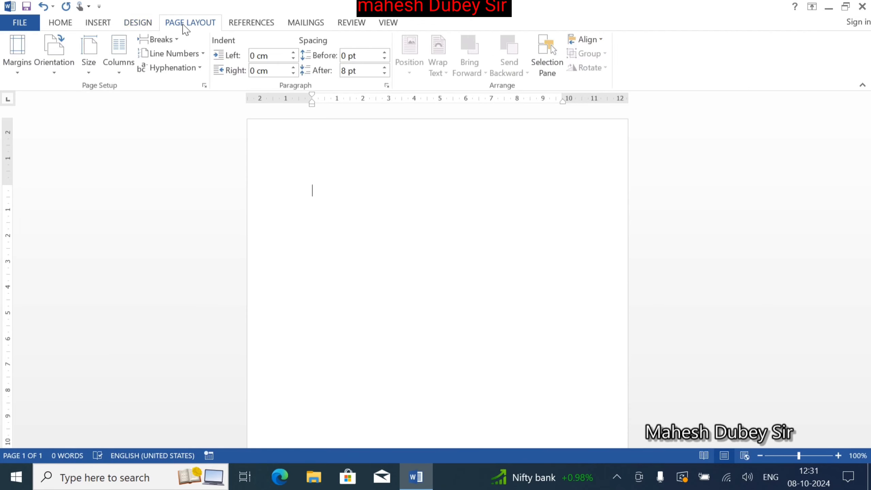
pyautogui.click(143, 26)
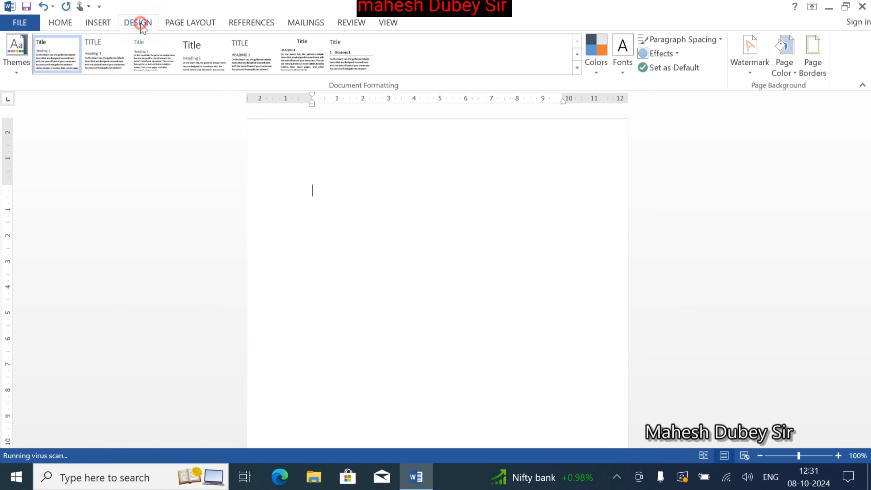
pyautogui.click(819, 59)
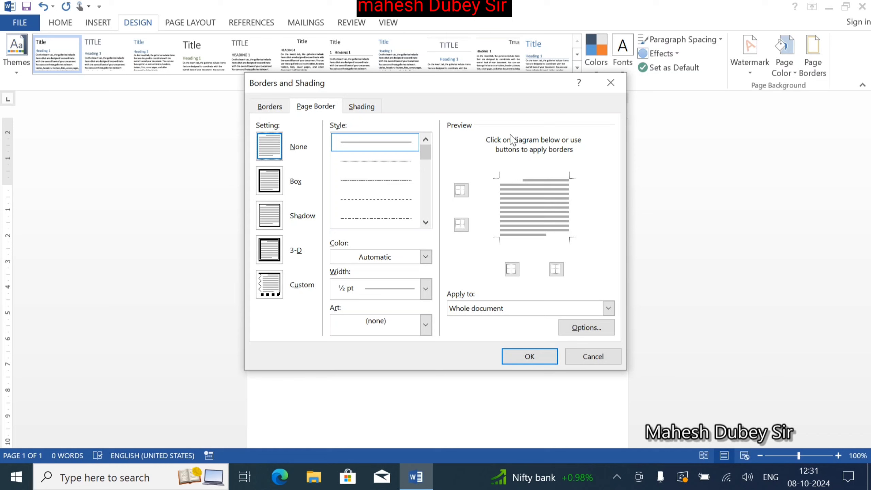
pyautogui.click(270, 194)
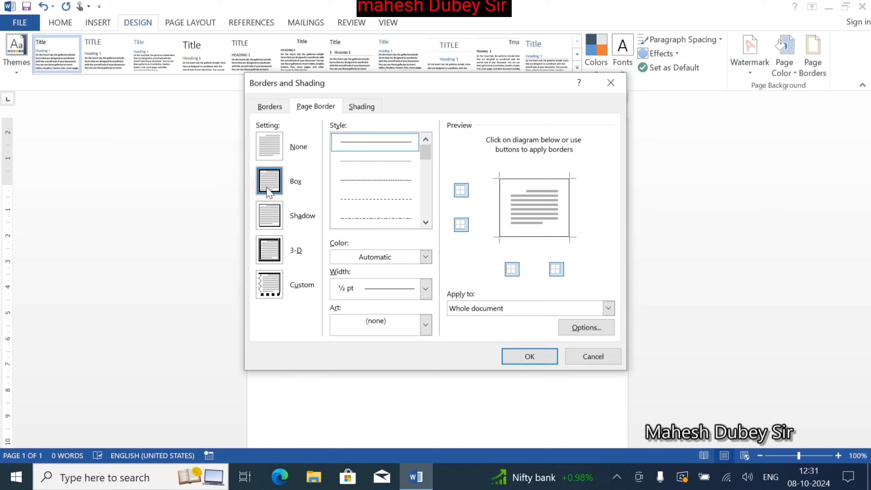
pyautogui.click(272, 253)
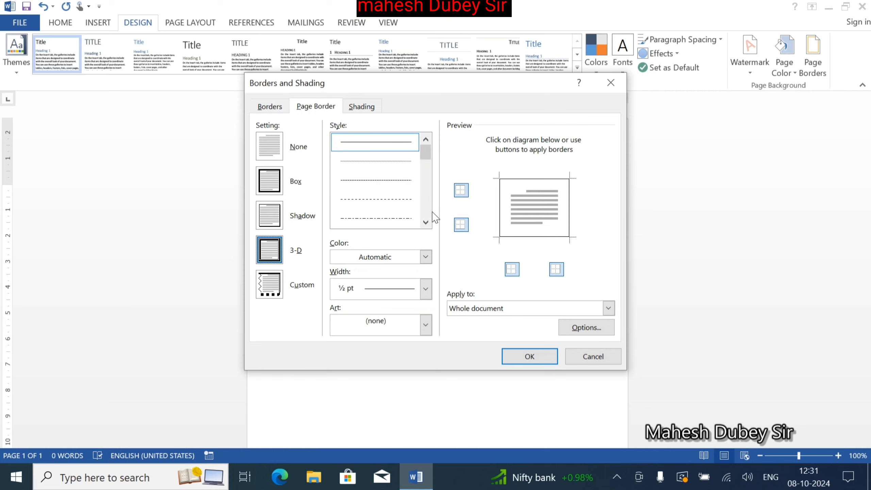
pyautogui.click(425, 222)
pyautogui.click(425, 222)
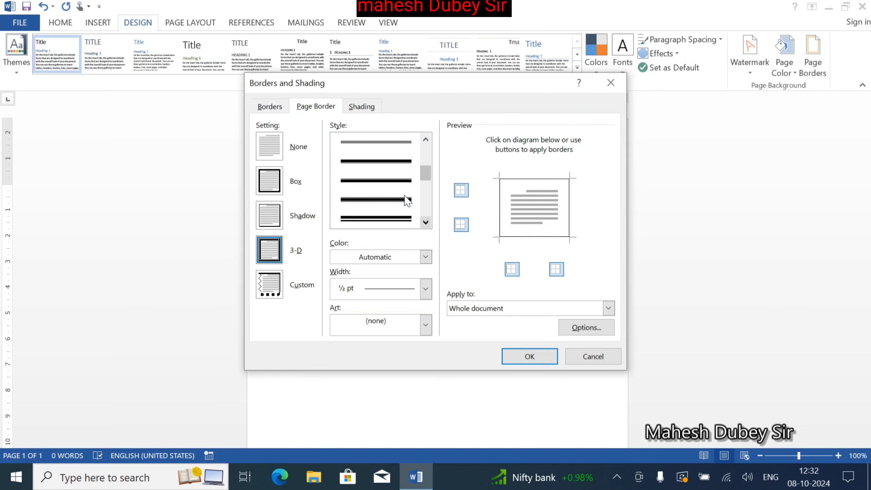
pyautogui.click(398, 179)
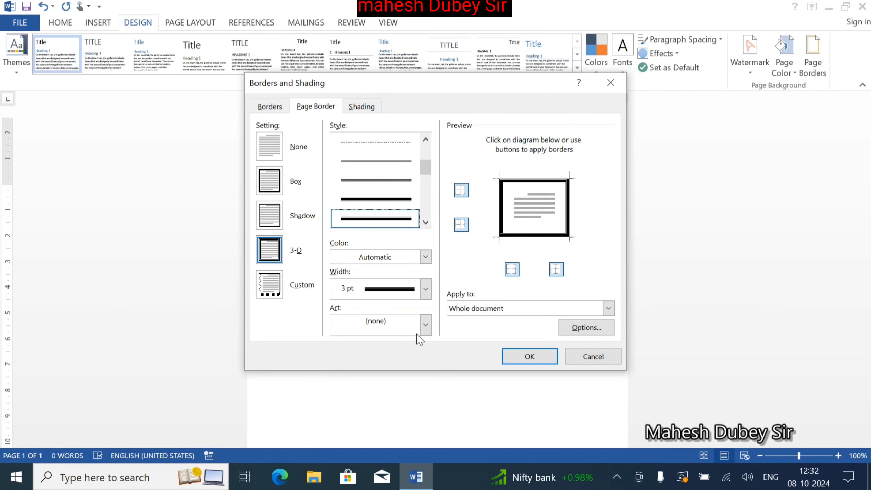
pyautogui.click(538, 358)
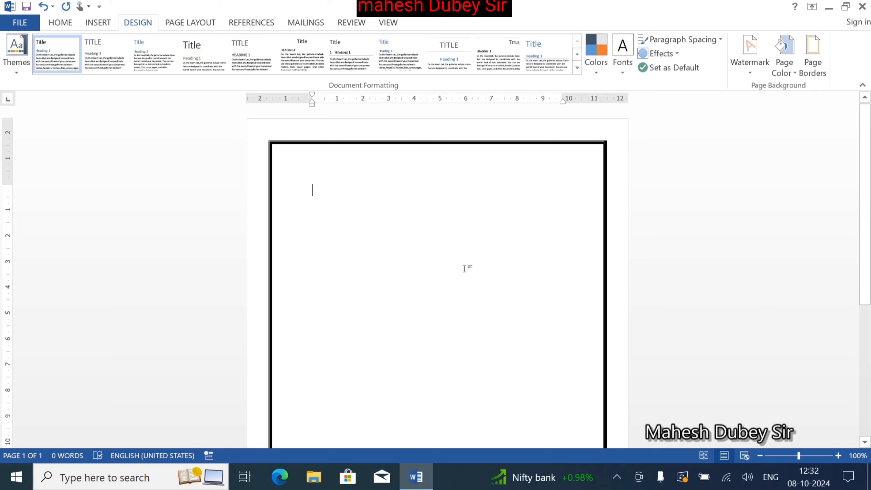
pyautogui.scroll(-5, 465, 268)
pyautogui.scroll(2, 465, 269)
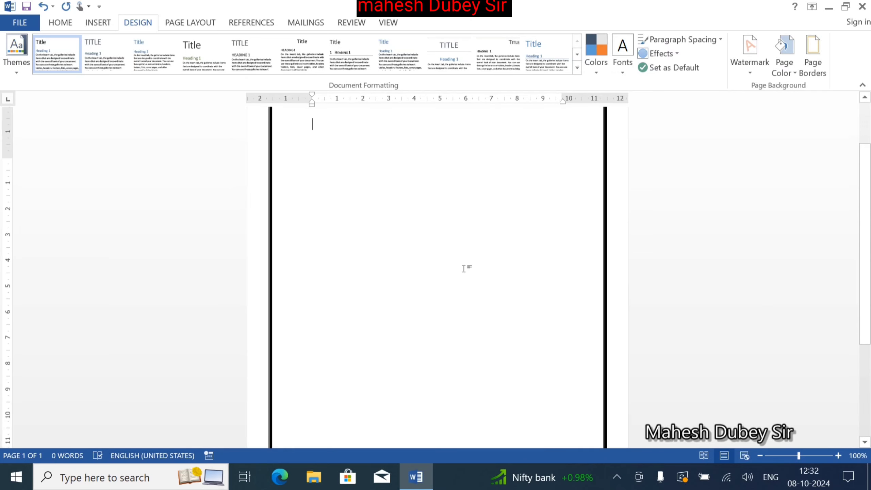
pyautogui.scroll(2, 464, 268)
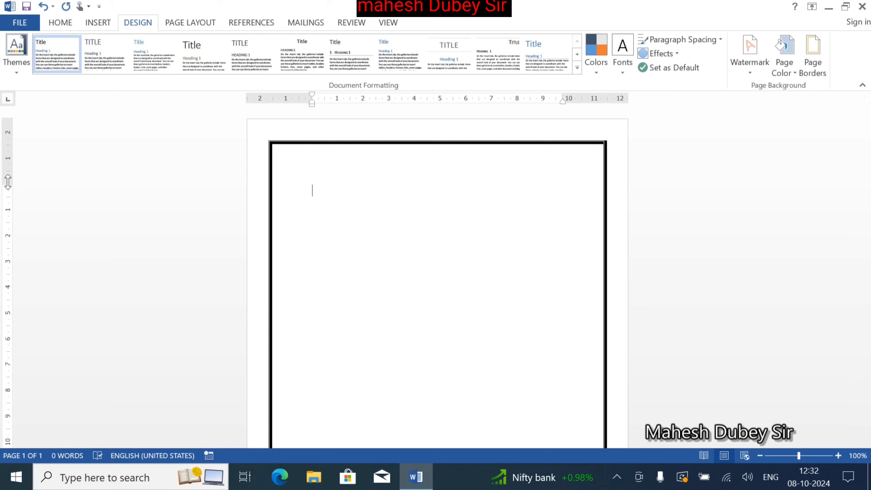
# Reduce the page's top margin to about 1.25 cm.
pyautogui.moveTo(7, 182); pyautogui.dragTo(11, 151)
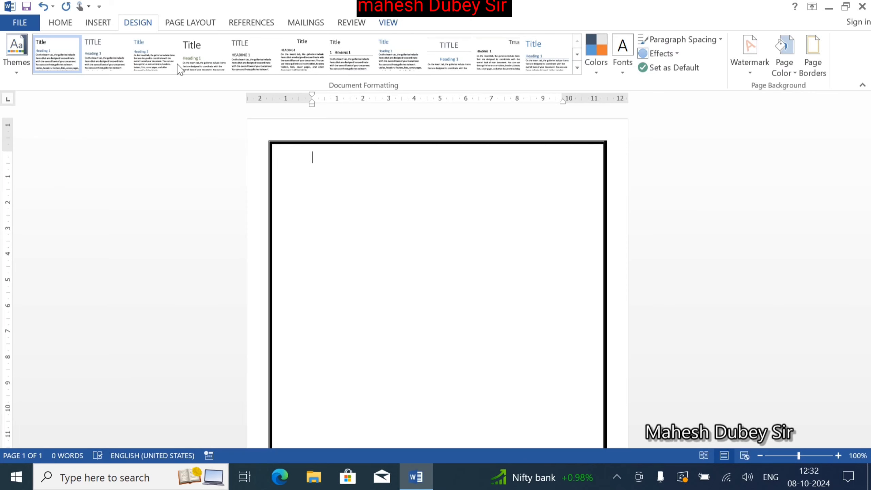
pyautogui.scroll(-5, 190, 72)
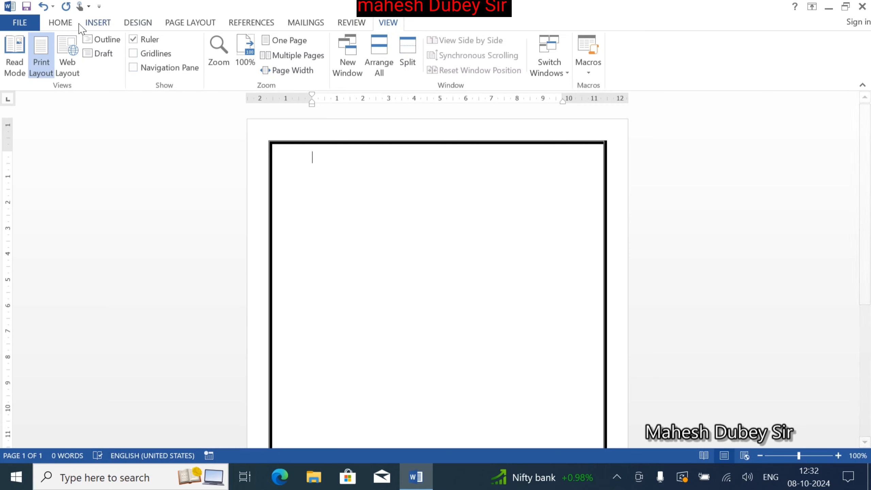
pyautogui.click(63, 24)
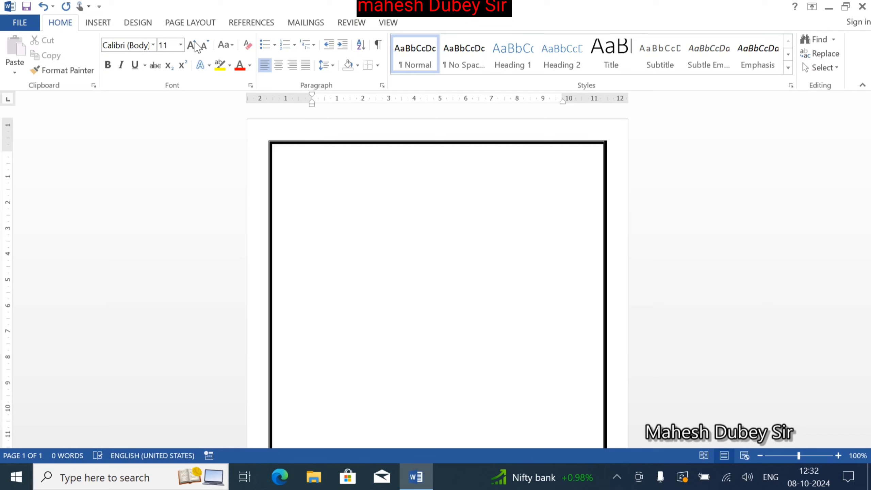
# Set the page's top margin to 1 cm and its outside margin to 1.5 cm.
pyautogui.click(187, 24)
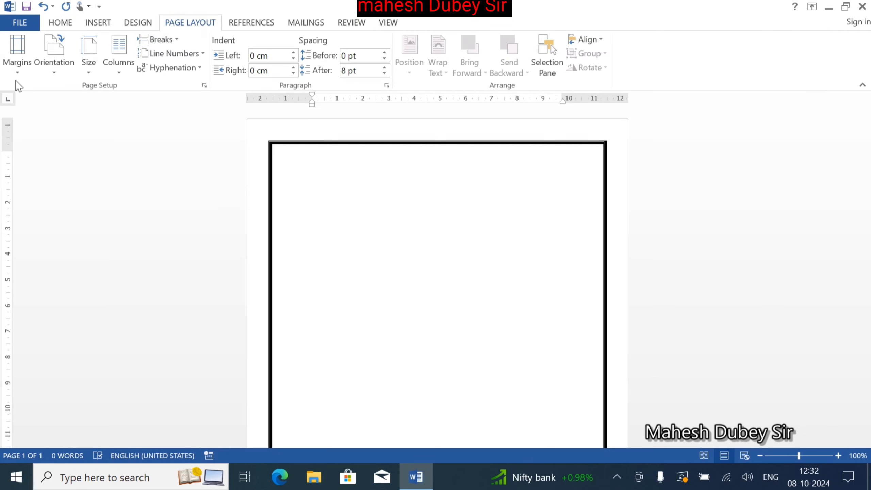
pyautogui.click(17, 57)
pyautogui.click(60, 374)
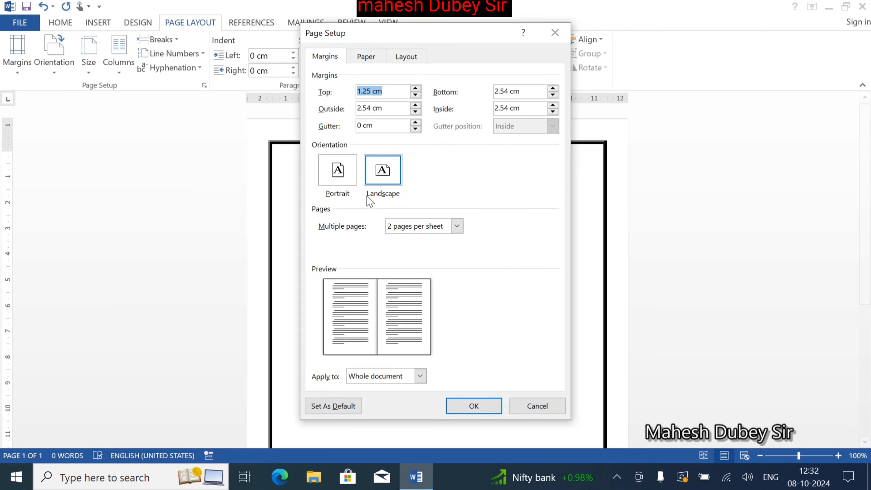
pyautogui.click(416, 94)
pyautogui.click(416, 94)
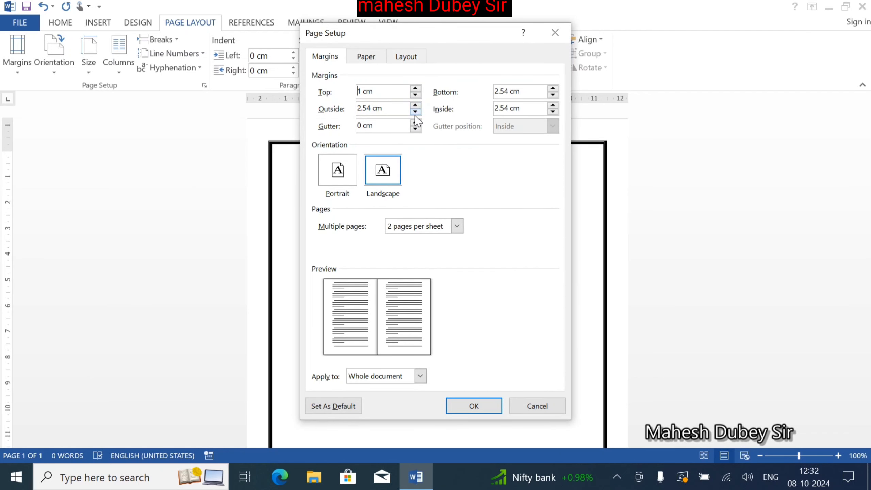
pyautogui.click(415, 111)
pyautogui.click(415, 111)
pyautogui.click(415, 112)
pyautogui.click(415, 112)
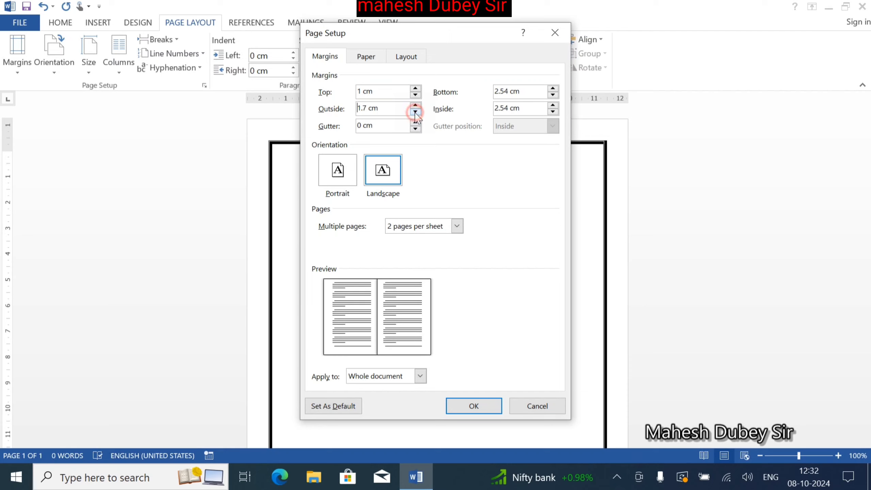
pyautogui.click(416, 111)
pyautogui.click(415, 111)
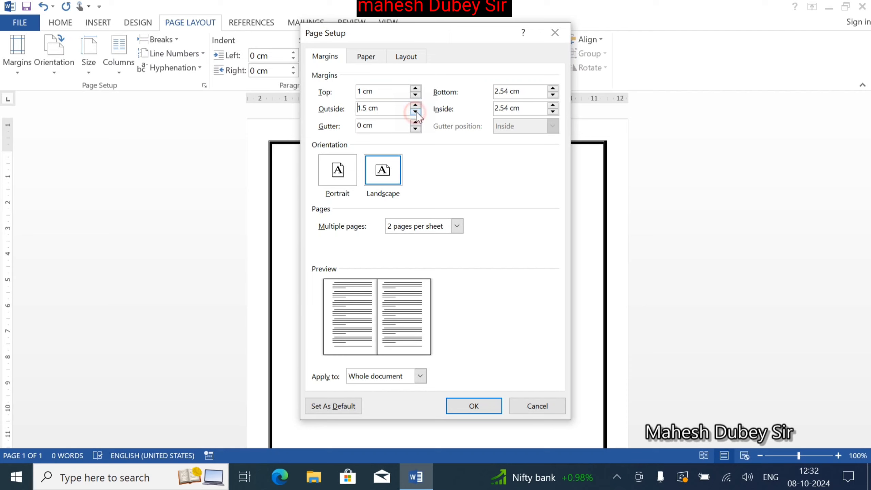
# Set the inside margin to 1.6 cm and the bottom margin to 1 cm, and apply the page setup.
pyautogui.click(553, 112)
pyautogui.click(553, 112)
pyautogui.click(553, 111)
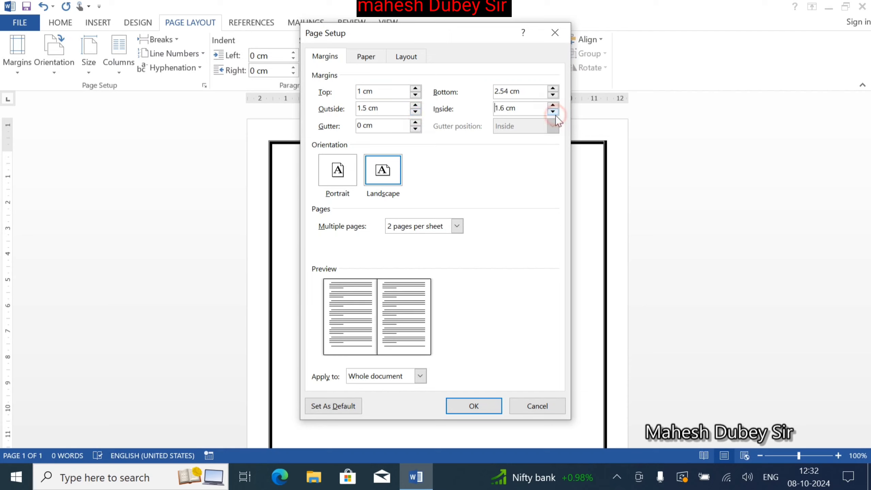
pyautogui.click(553, 94)
pyautogui.click(553, 94)
pyautogui.click(553, 95)
pyautogui.click(553, 94)
pyautogui.click(553, 94)
pyautogui.click(553, 94)
pyautogui.click(553, 95)
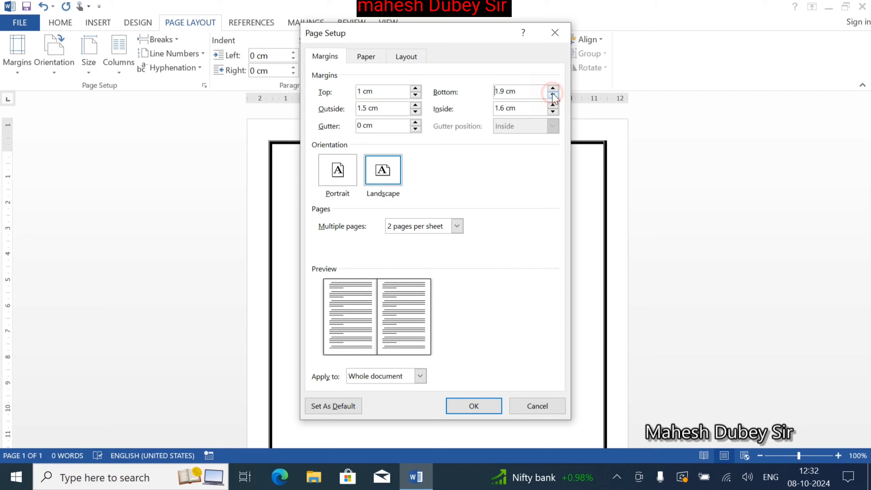
pyautogui.click(553, 94)
pyautogui.click(553, 94)
pyautogui.click(553, 95)
pyautogui.click(553, 94)
pyautogui.click(553, 94)
pyautogui.click(553, 94)
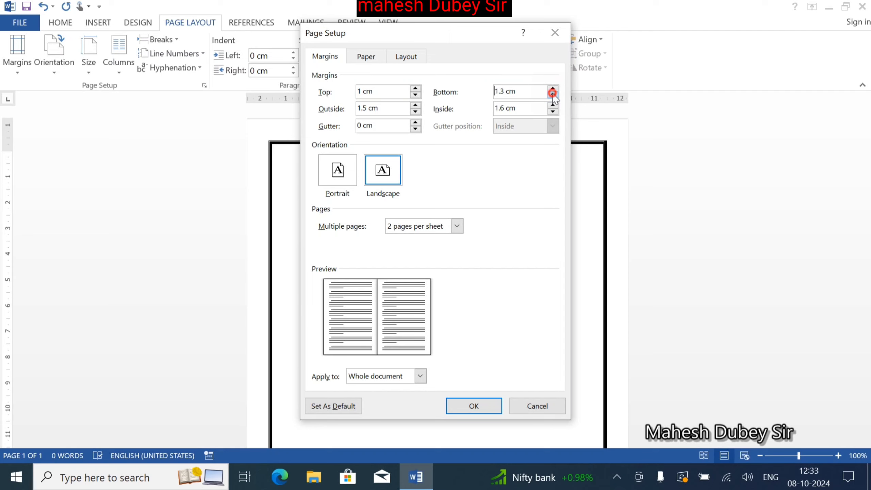
pyautogui.click(553, 94)
pyautogui.click(553, 94)
pyautogui.click(553, 95)
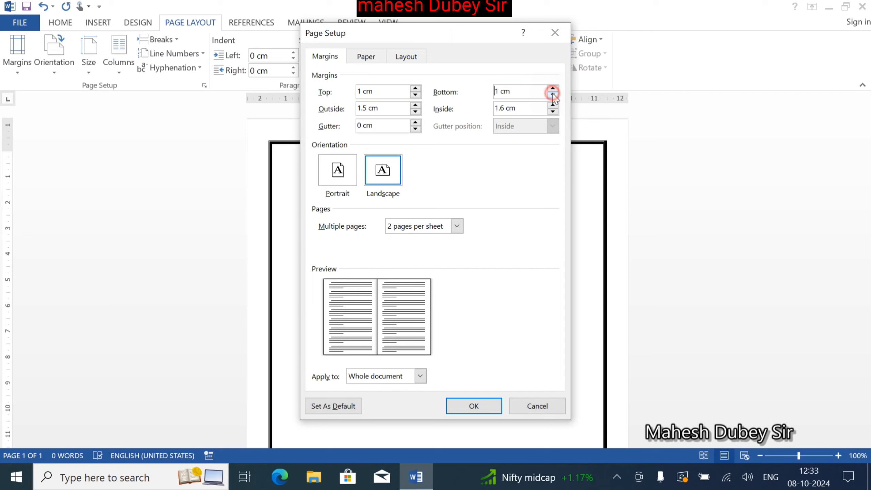
pyautogui.click(476, 405)
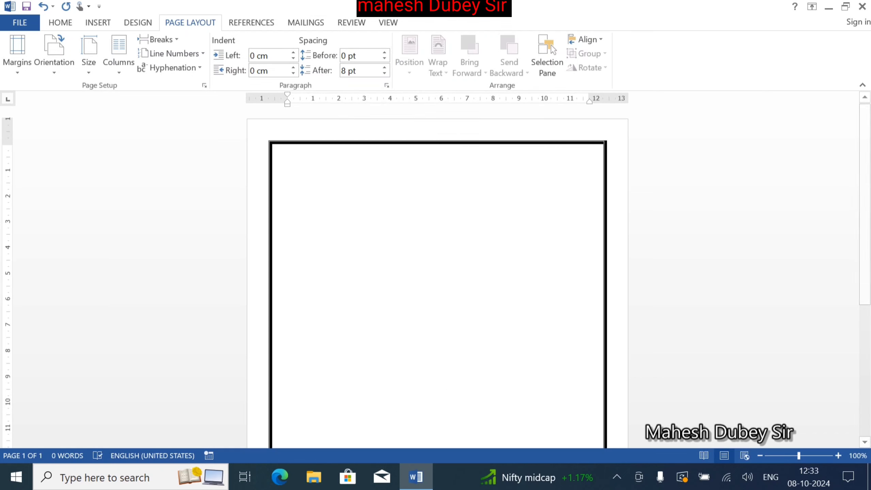
# Enter the first line with the label "GST No. –", the GST number, and the title "Tax Invoice" after a few spaces.
pyautogui.write('GST')
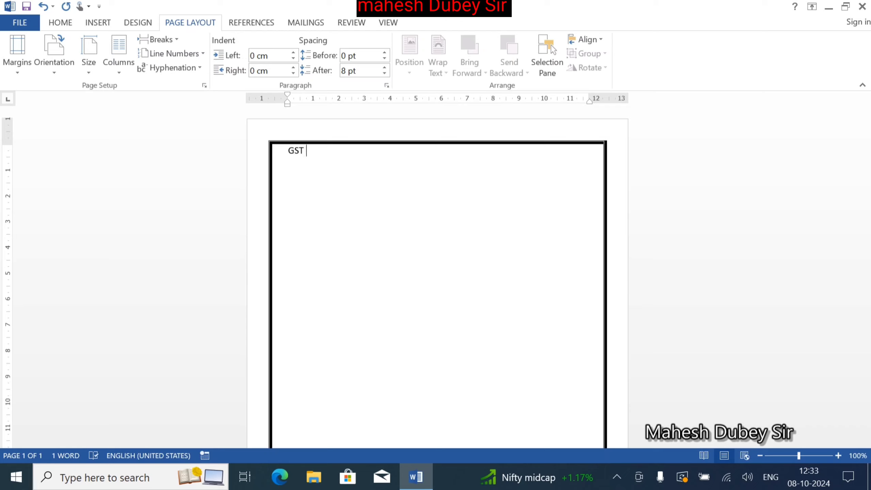
pyautogui.write(' No. -')
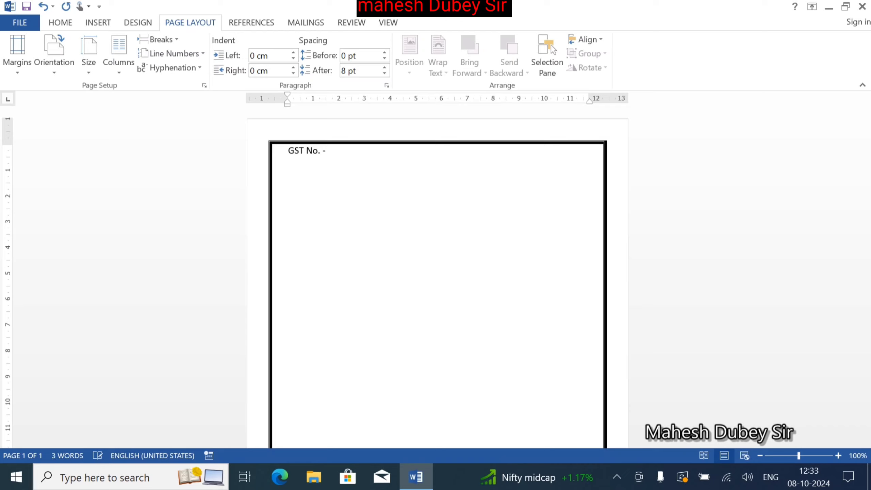
pyautogui.write('9898989898ddd889')
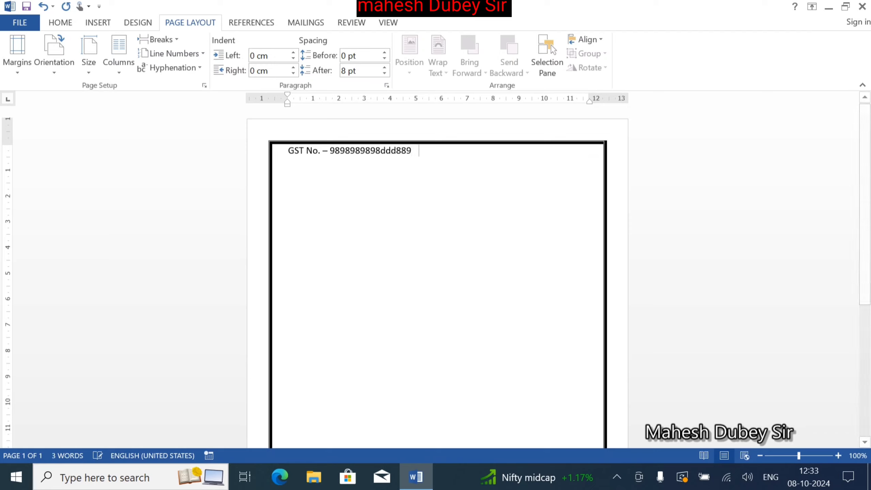
pyautogui.write('   Tax')
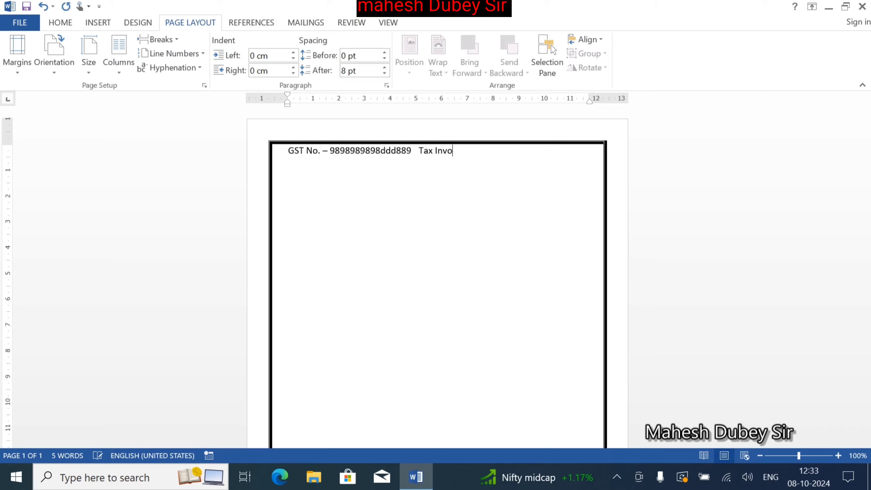
pyautogui.write('Invoice')
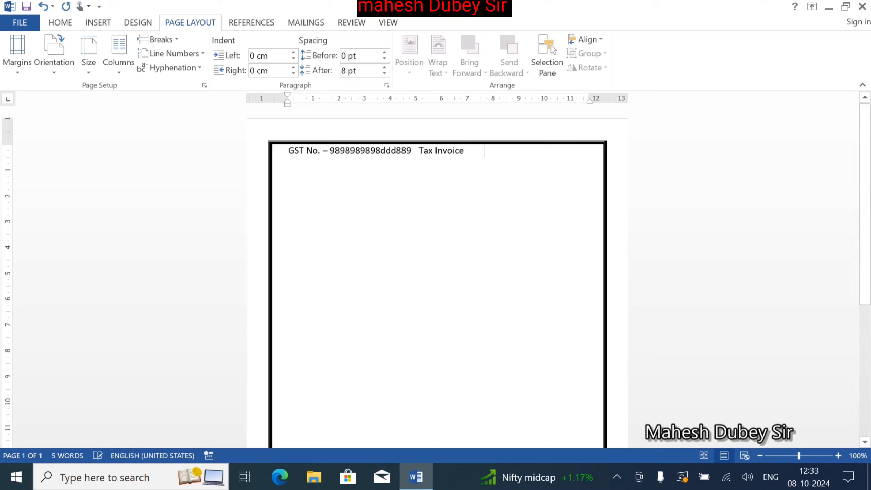
# Add "Mobile No." and a ten-digit mobile number after "Tax Invoice" on the first line, separated by a tabbed gap.
pyautogui.press('Tab')
pyautogui.press('Tab')
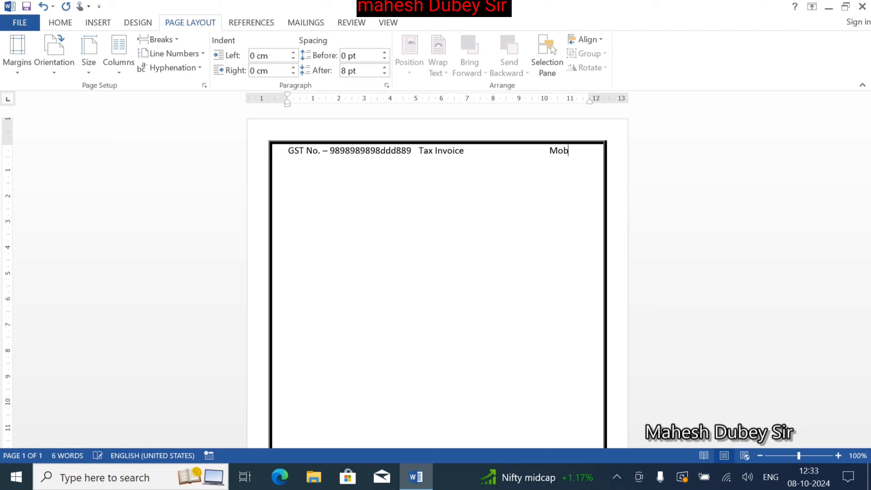
pyautogui.write('Mobile No. 989898989898')
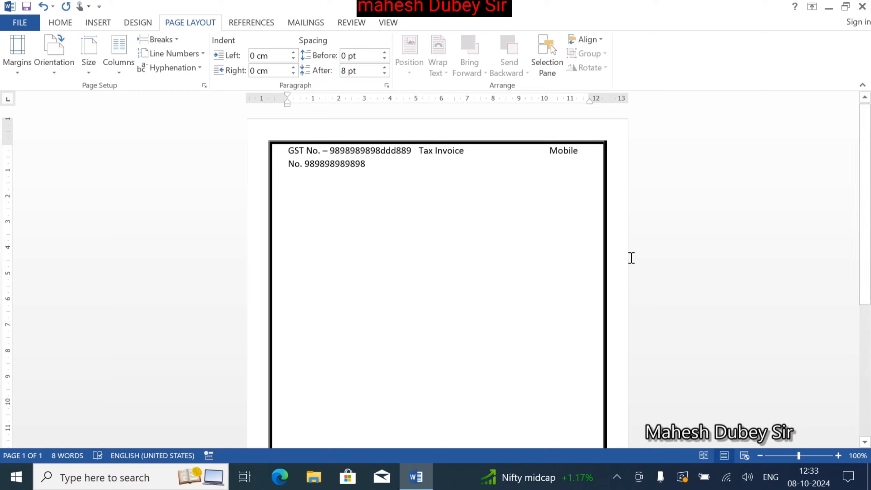
pyautogui.press('BackSpace')
pyautogui.press('BackSpace')
pyautogui.click(515, 155)
pyautogui.press('Delete')
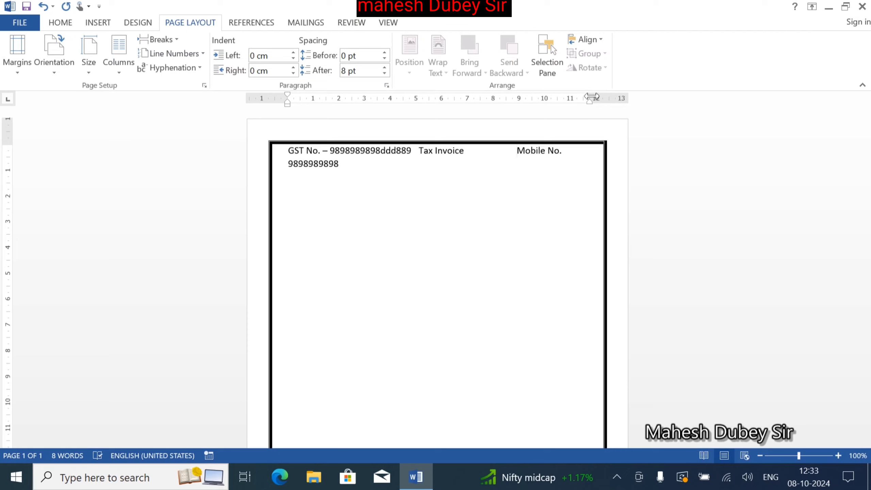
# Widen the text area slightly toward the page border, shift "Tax Invoice" along the first line, and close the gap before "Mobile No.".
pyautogui.moveTo(592, 97); pyautogui.dragTo(604, 97)
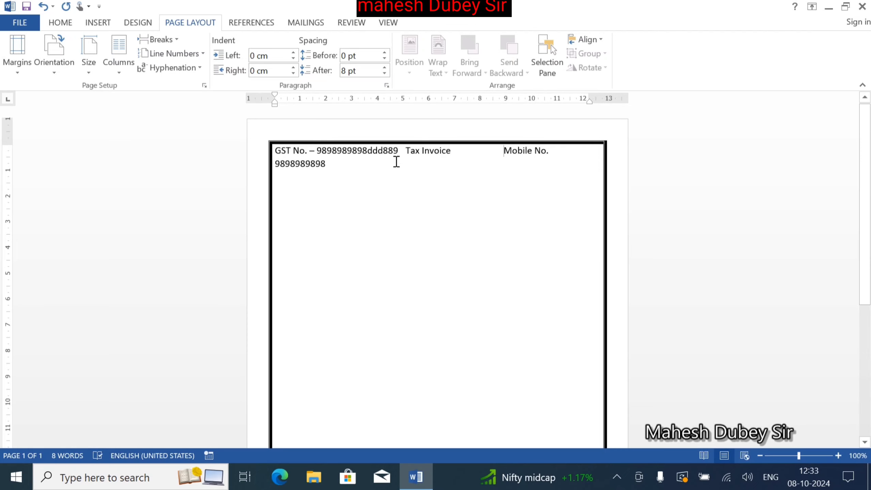
pyautogui.click(404, 151)
pyautogui.press('Tab')
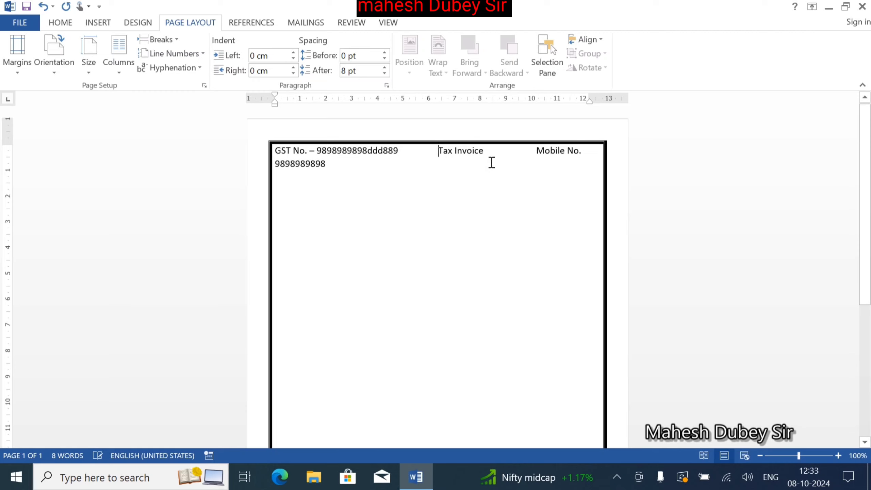
pyautogui.click(490, 154)
pyautogui.press('Delete')
pyautogui.press('Delete')
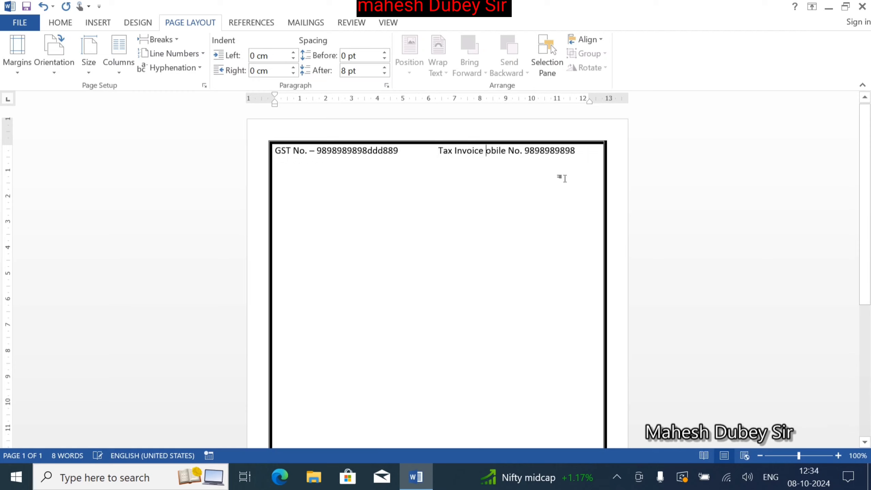
pyautogui.write('M')
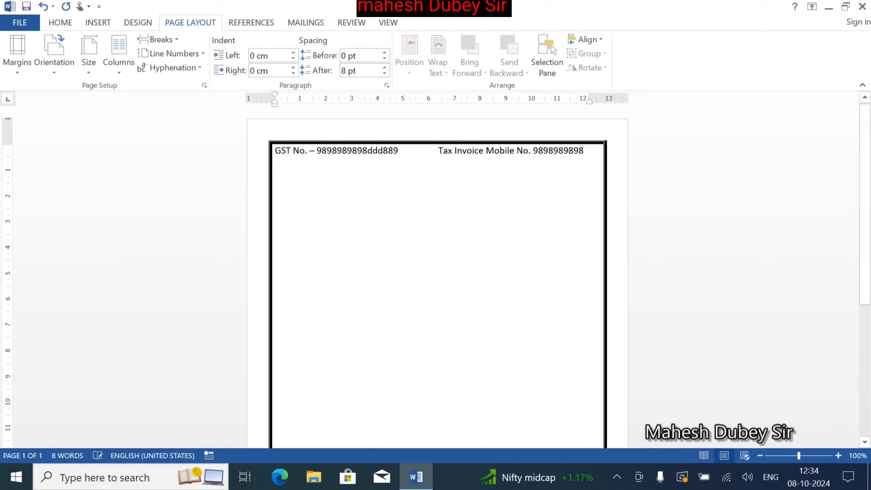
# Even out the gaps between the GST number, "Tax Invoice" and "Mobile No." while keeping them on one line.
pyautogui.click(487, 151)
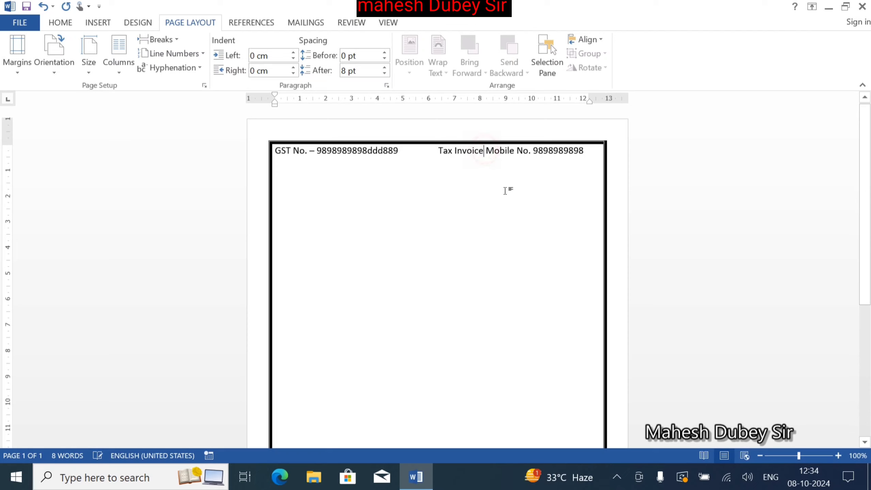
pyautogui.press('Tab')
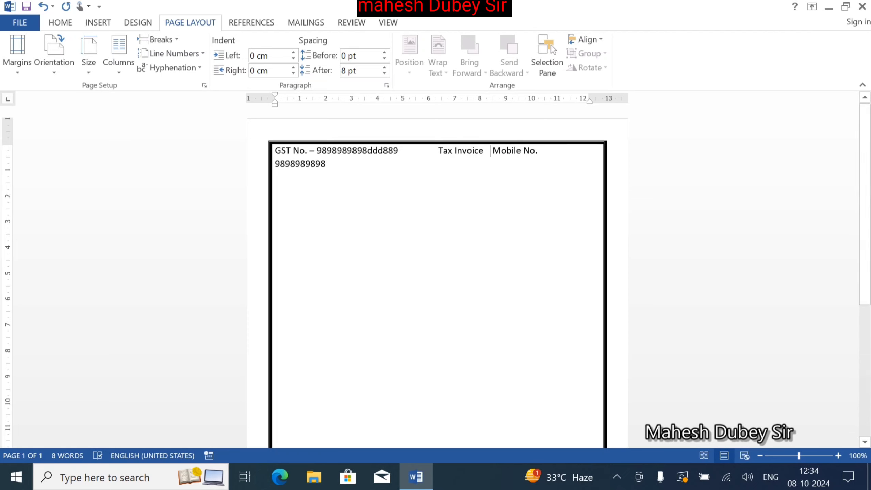
pyautogui.press('BackSpace')
pyautogui.click(439, 151)
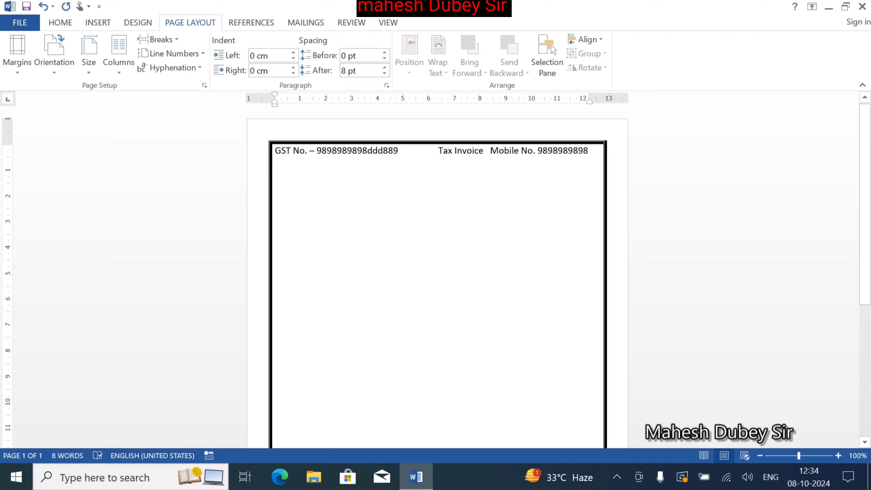
pyautogui.press('BackSpace')
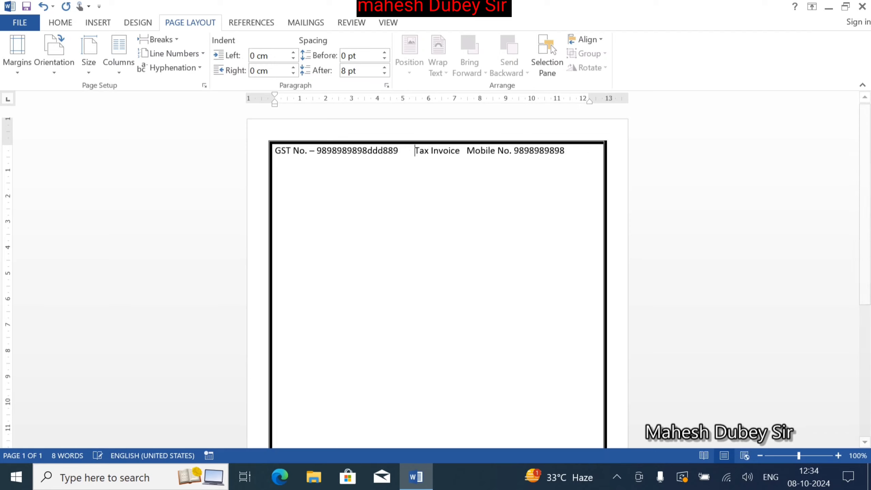
pyautogui.click(476, 152)
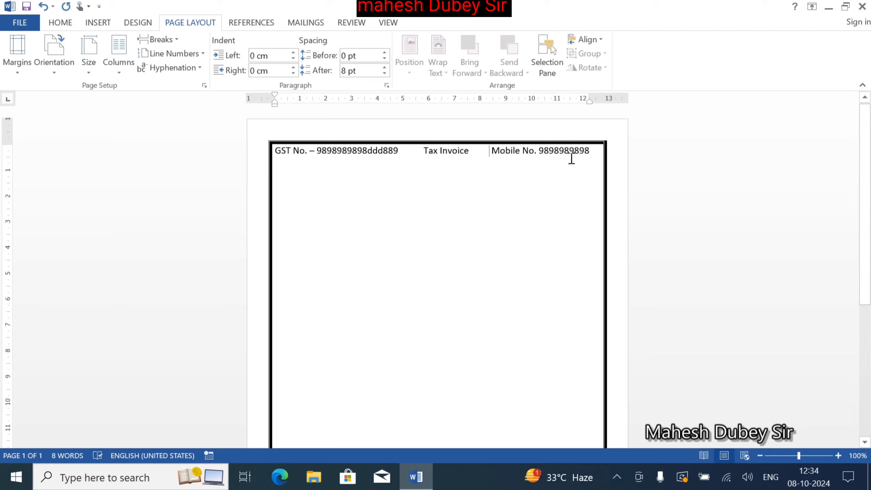
# Enter "Sachin Trades Pratapgarh" on a new line below the first line and start an empty line after it.
pyautogui.click(589, 150)
pyautogui.press('Return')
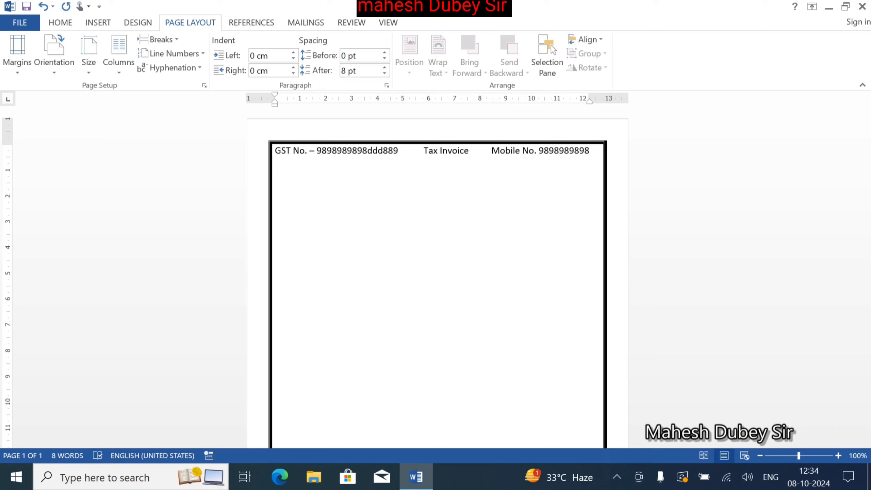
pyautogui.write('achin Trades')
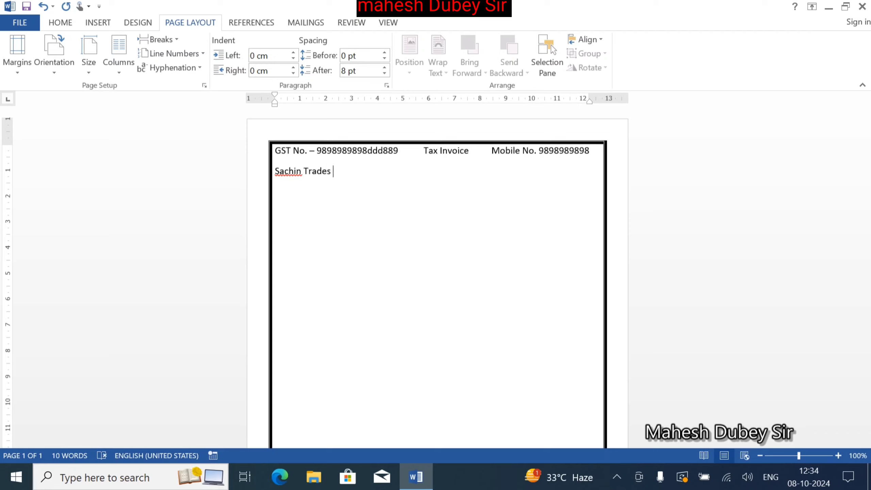
pyautogui.write(' Pratapgarh')
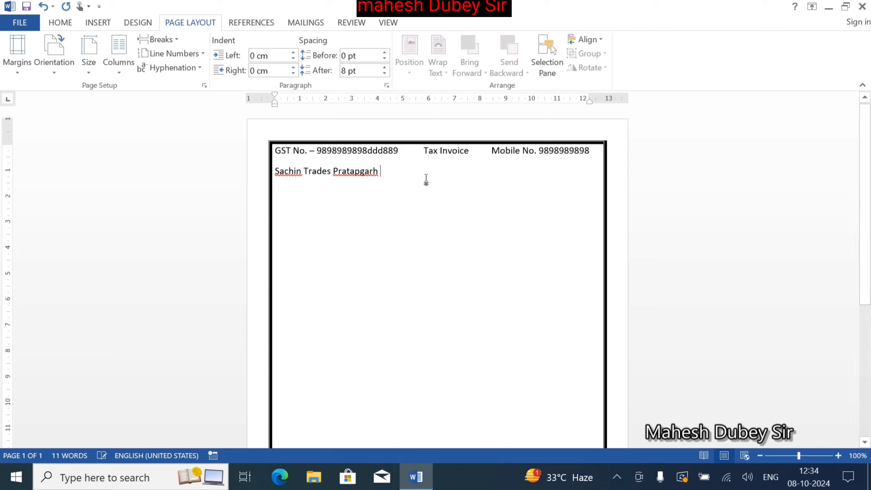
pyautogui.moveTo(389, 173); pyautogui.dragTo(293, 175)
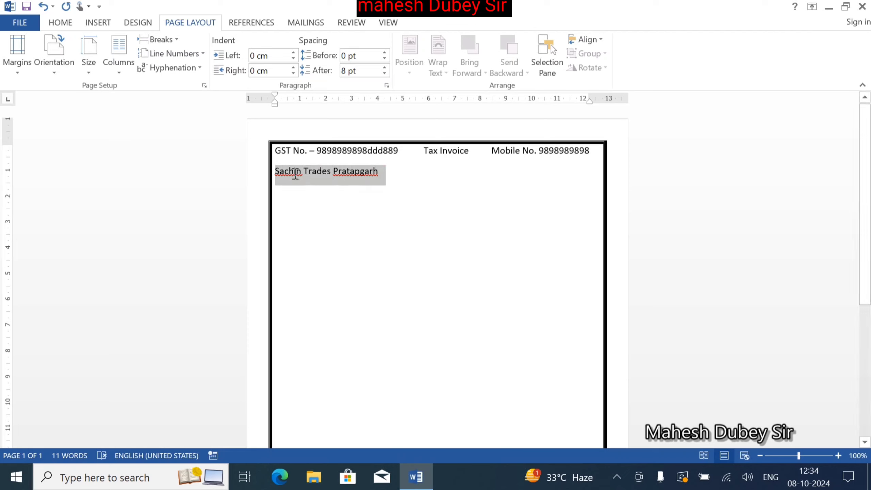
pyautogui.click(420, 178)
pyautogui.press('Return')
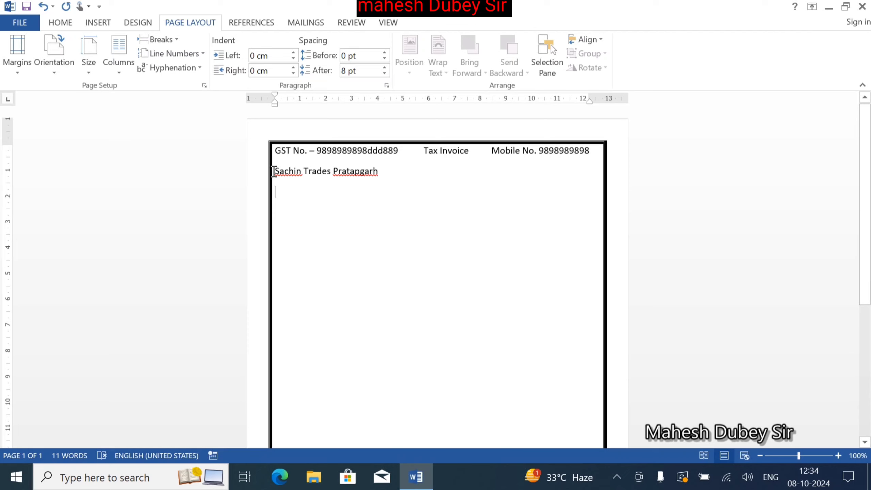
# Centre the "Sachin Trades Pratapgarh" line and enlarge its text to 26 pt.
pyautogui.moveTo(274, 171); pyautogui.dragTo(366, 169)
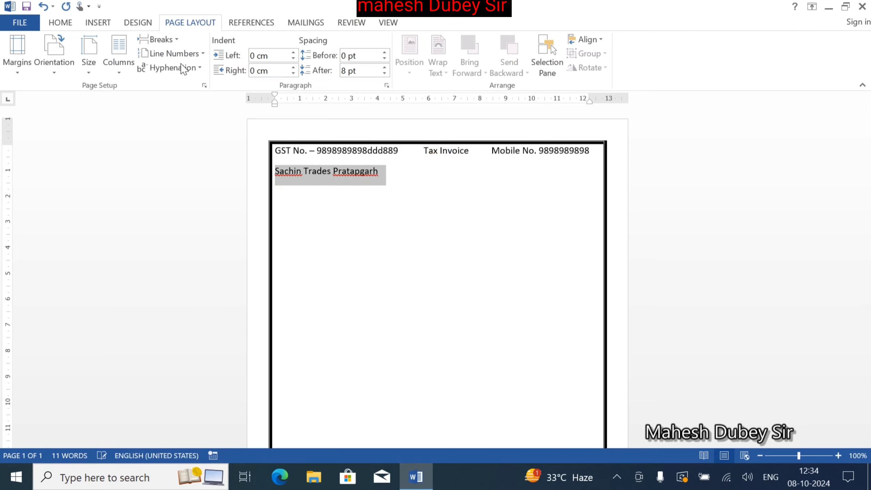
pyautogui.click(60, 23)
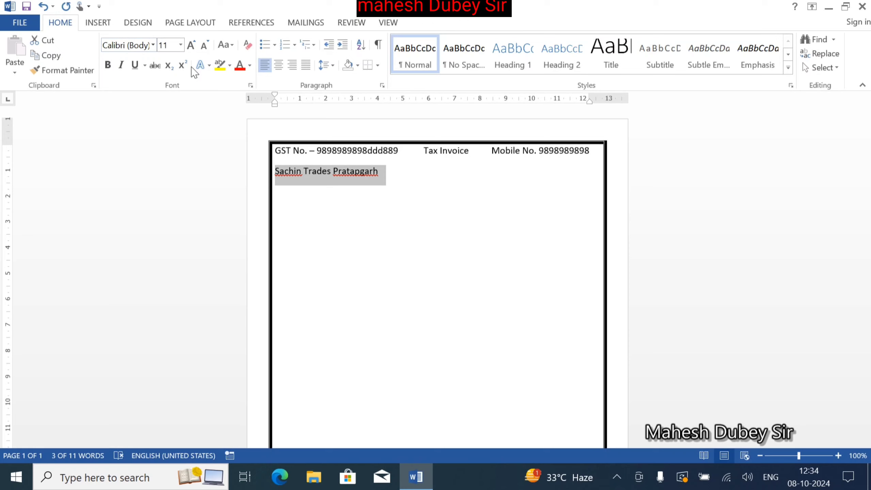
pyautogui.click(278, 65)
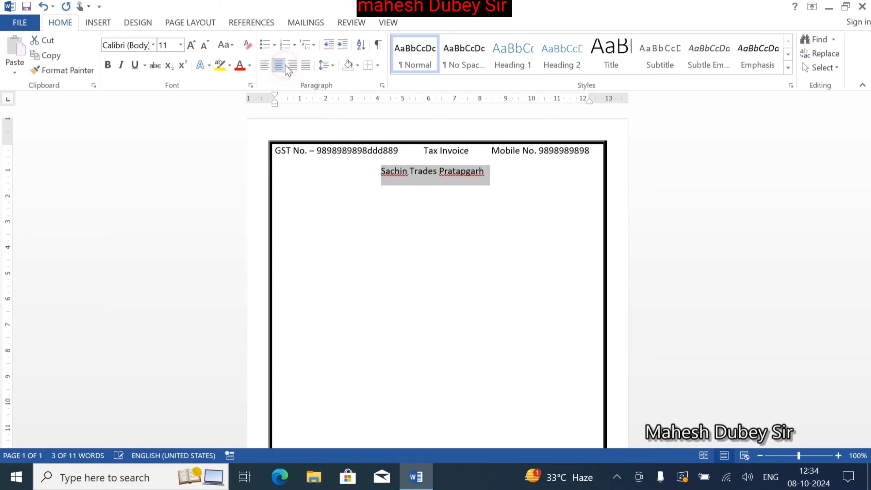
pyautogui.click(191, 45)
pyautogui.click(191, 45)
pyautogui.click(191, 45)
pyautogui.click(191, 45)
pyautogui.click(191, 45)
pyautogui.click(190, 45)
pyautogui.click(191, 45)
pyautogui.click(191, 45)
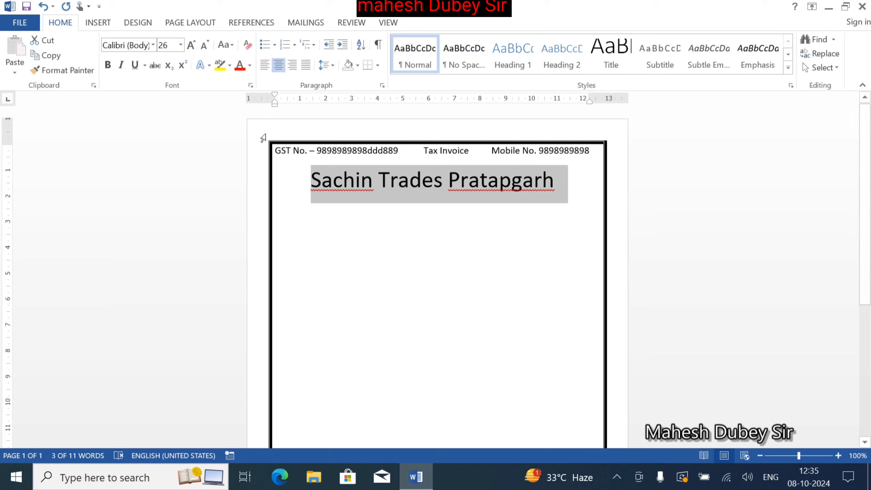
# Set the business name heading in the Algerian font at 22 pt.
pyautogui.click(145, 45)
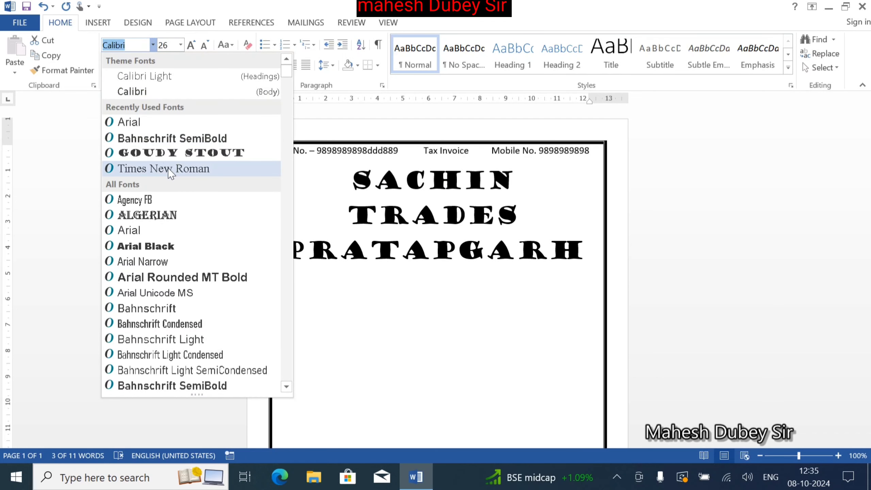
pyautogui.click(145, 217)
pyautogui.click(205, 45)
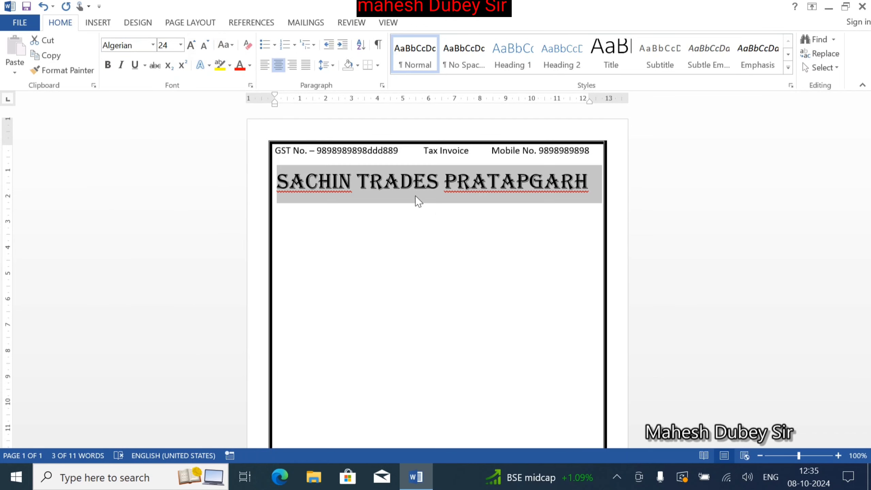
pyautogui.click(204, 45)
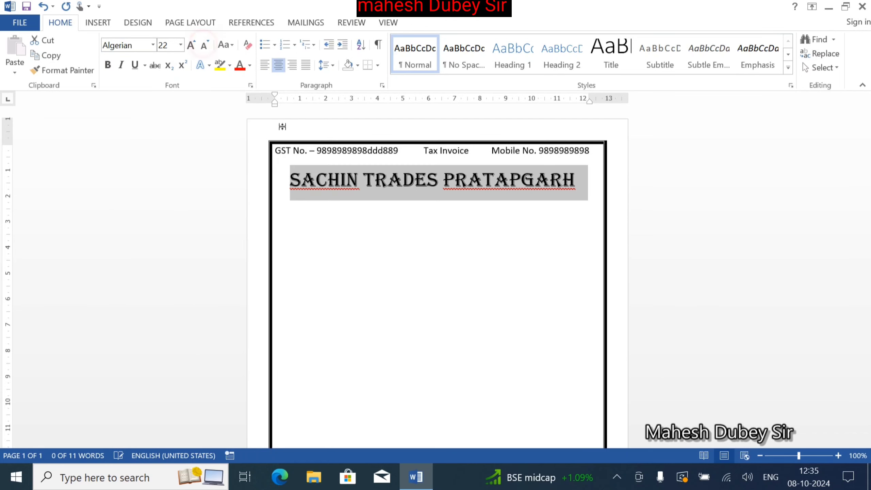
# Start a new line below the business name heading, clear its inherited formatting, and keep it left-aligned.
pyautogui.click(486, 266)
pyautogui.click(578, 192)
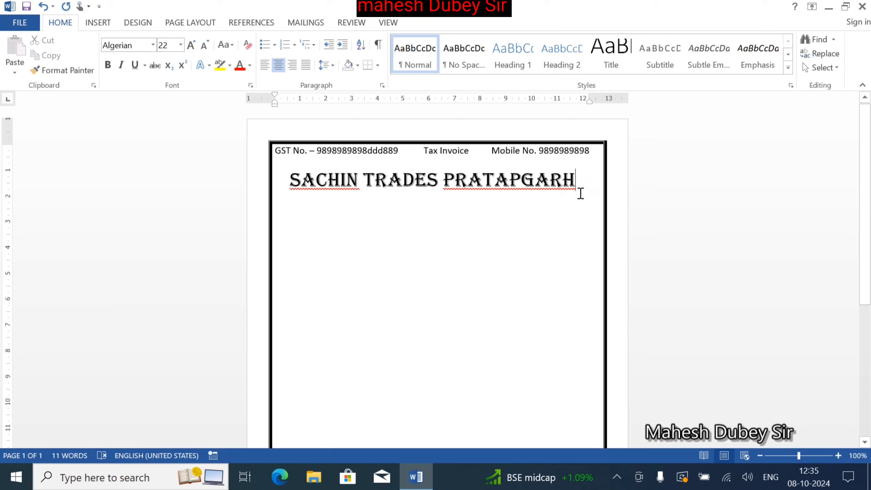
pyautogui.press('Return')
pyautogui.click(248, 44)
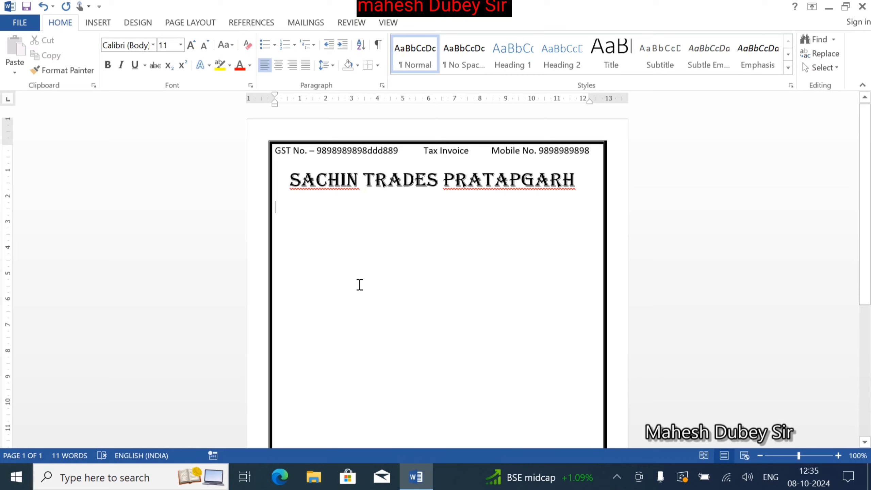
pyautogui.hotkey('ctrl', 'e')
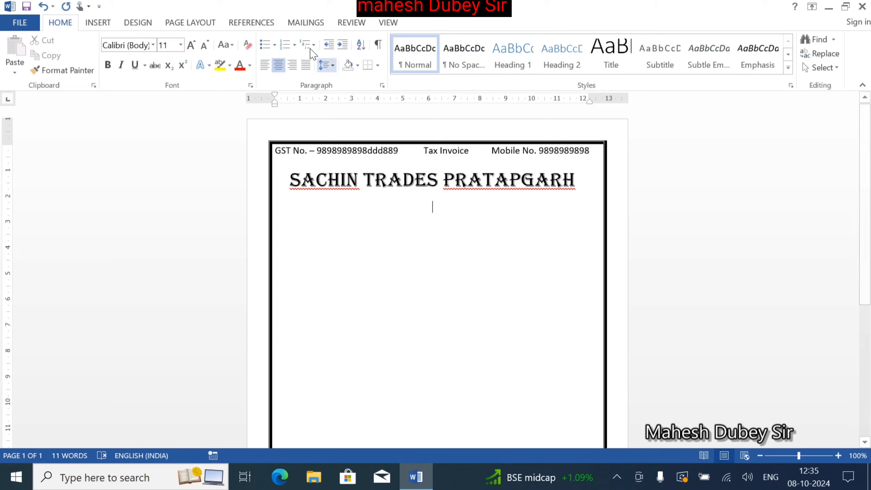
pyautogui.hotkey('ctrl', 'l')
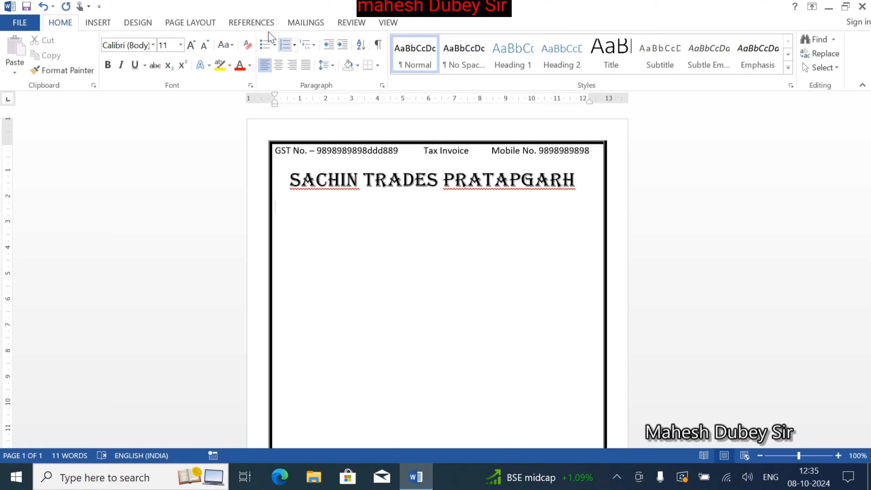
# Draw a rectangle about 5.5 cm wide and 0.8 cm high, centred directly below the business name heading.
pyautogui.click(100, 22)
pyautogui.click(97, 23)
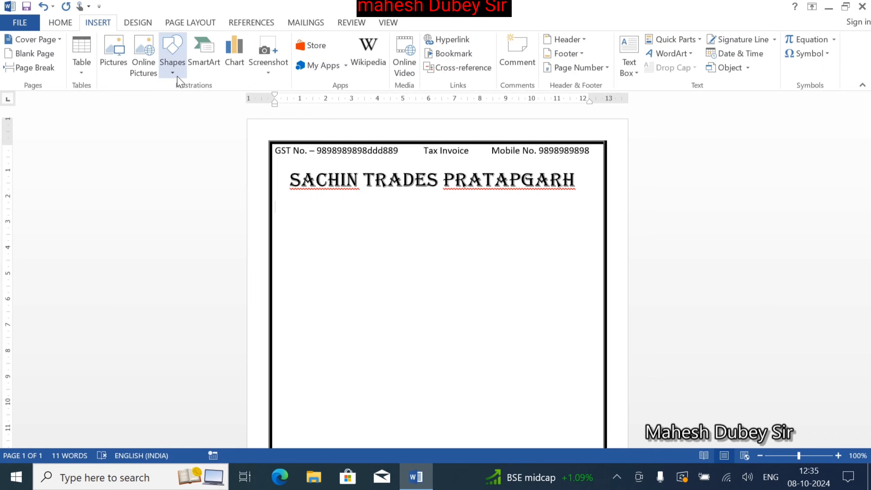
pyautogui.click(173, 69)
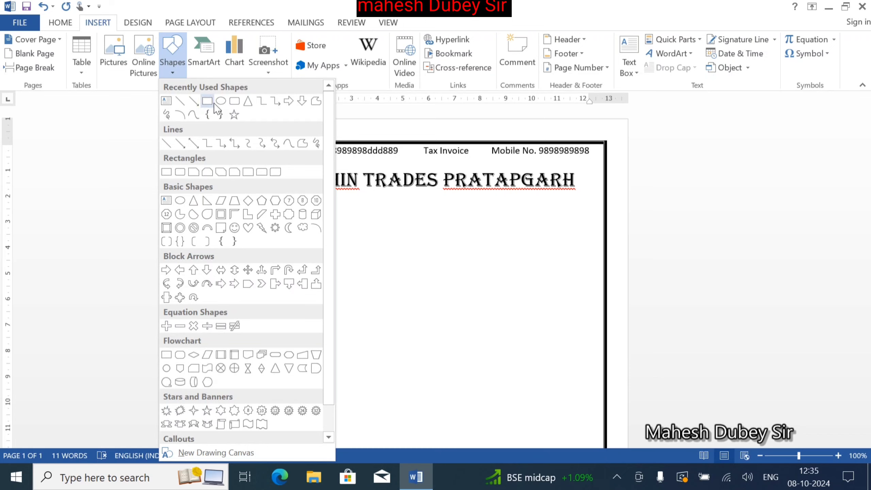
pyautogui.click(208, 102)
pyautogui.moveTo(360, 193); pyautogui.dragTo(505, 214)
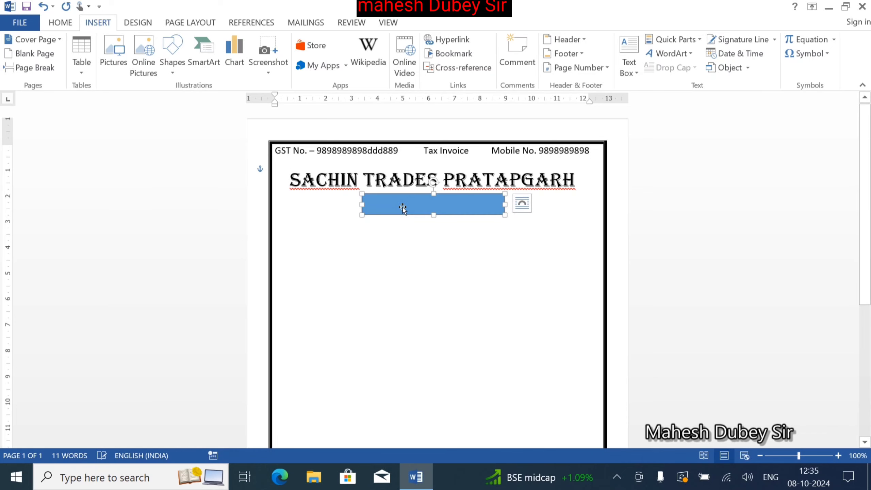
# Add the business's address as text inside the blue rectangle below the business name heading.
pyautogui.click(403, 207)
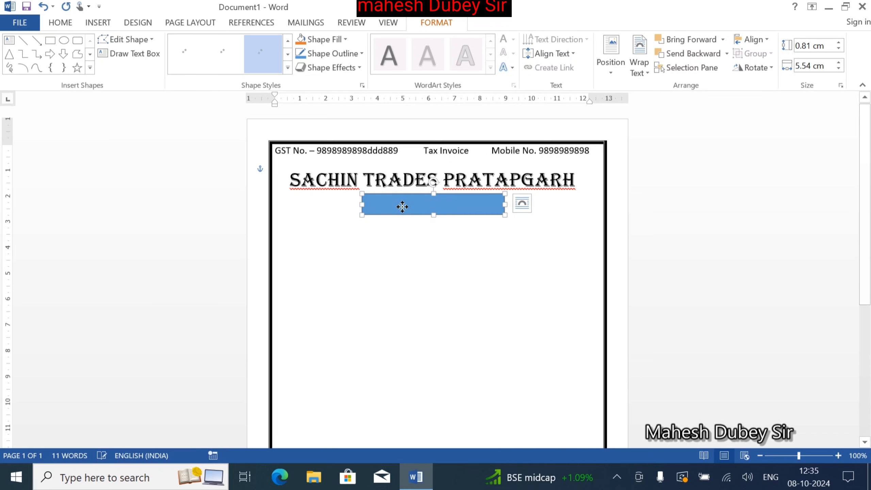
pyautogui.rightClick(403, 207)
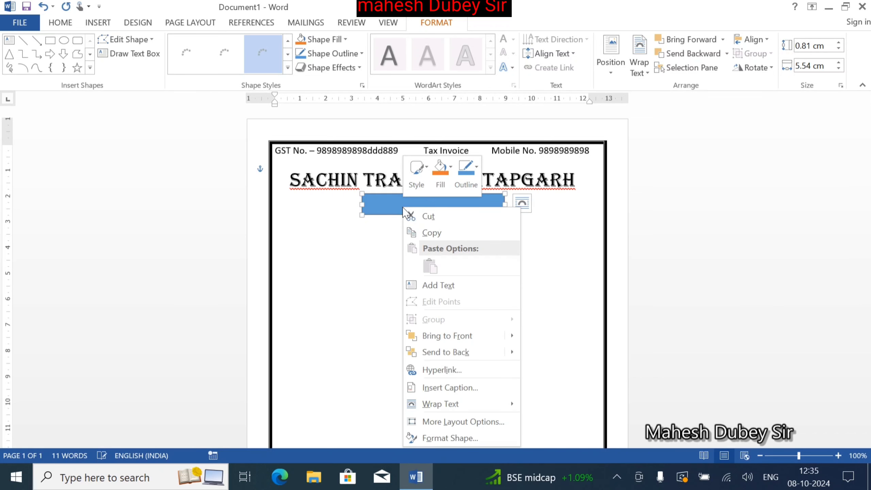
pyautogui.click(440, 286)
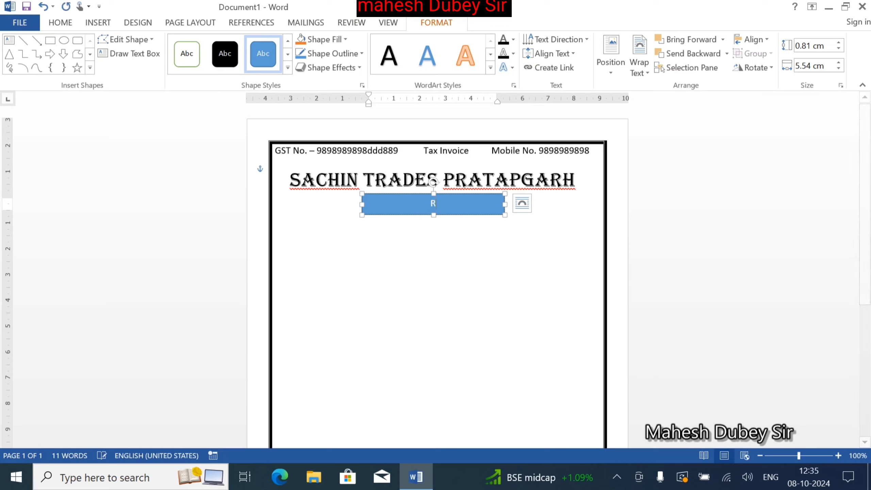
pyautogui.write('Ranigan')
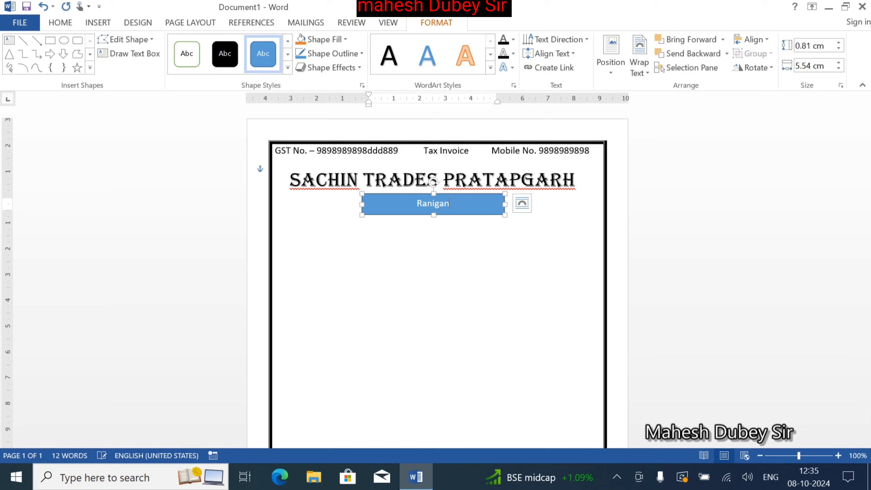
pyautogui.write('j Pratapgarh UP')
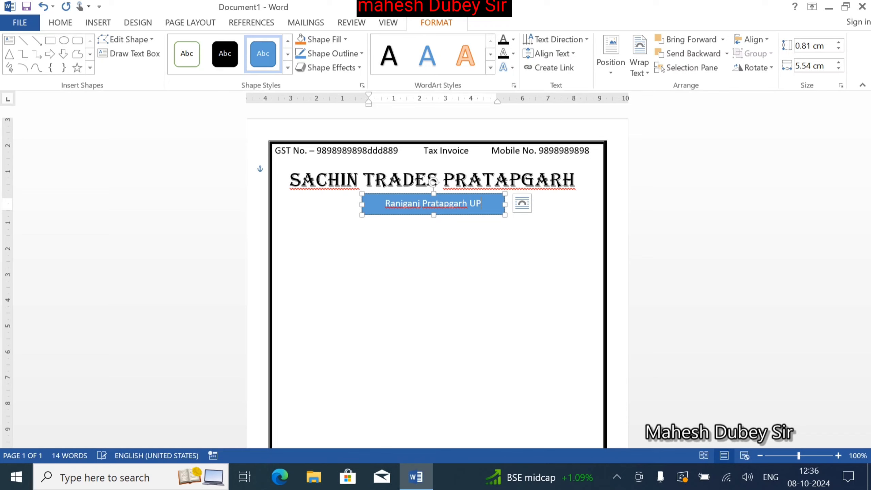
# Enlarge the address text to 16 pt and widen the rectangle to about 6.3 cm so the whole address fits on one line.
pyautogui.hotkey('ctrl', 'a')
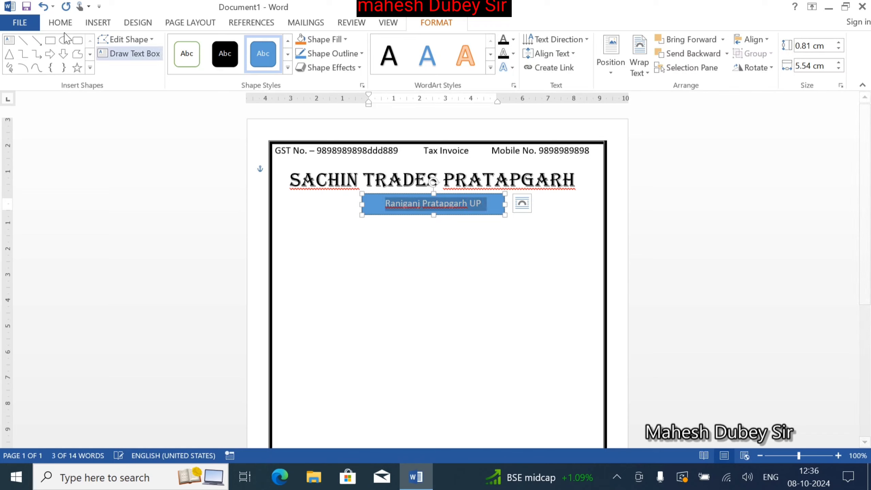
pyautogui.click(61, 23)
pyautogui.click(191, 46)
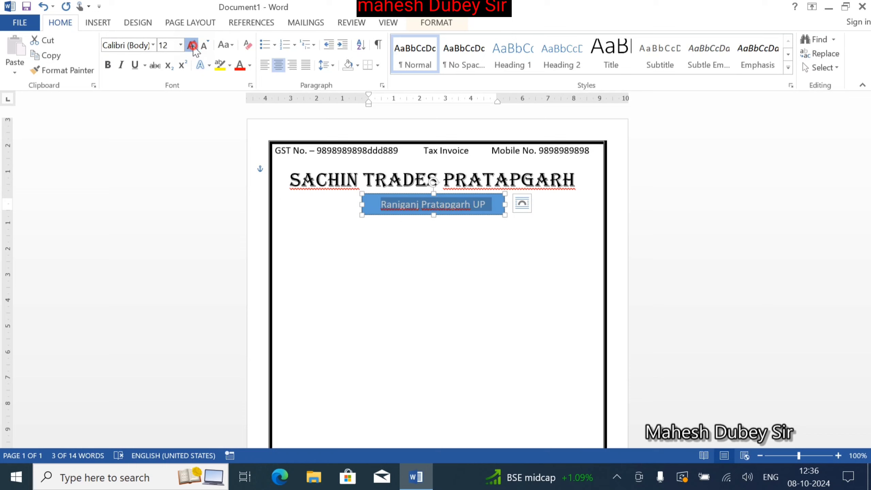
pyautogui.click(192, 46)
pyautogui.click(192, 45)
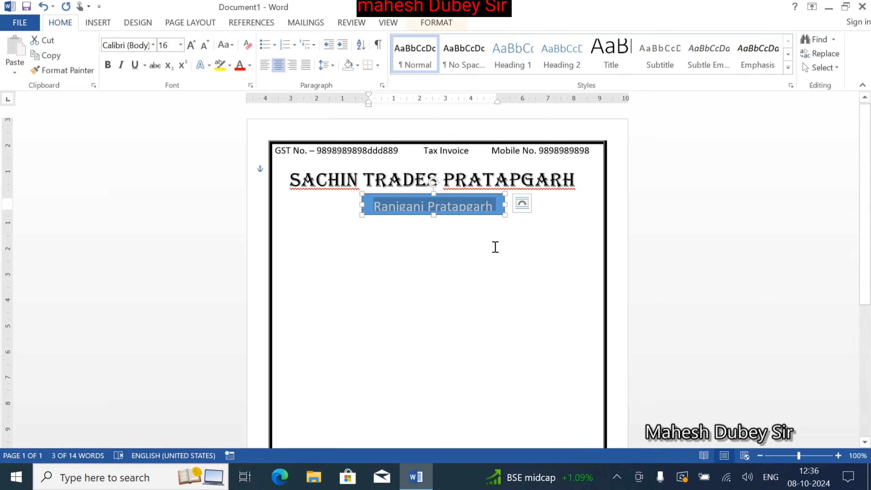
pyautogui.moveTo(504, 202); pyautogui.dragTo(512, 204)
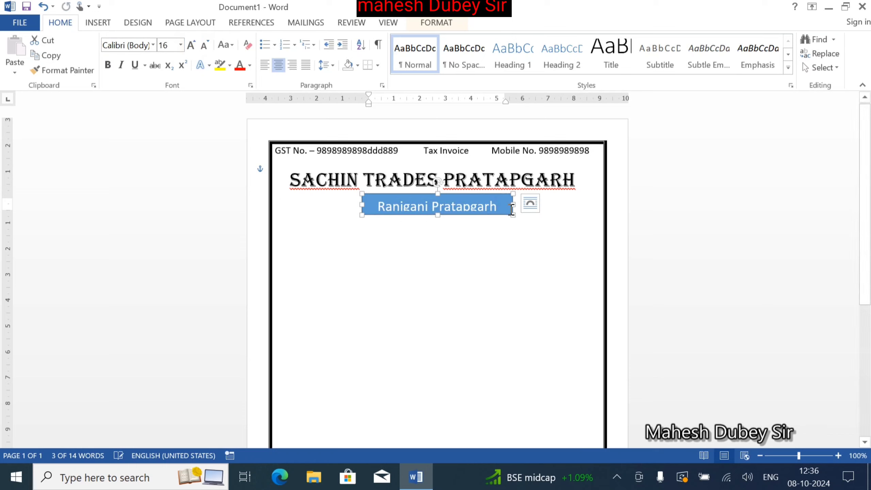
pyautogui.moveTo(362, 204); pyautogui.dragTo(348, 204)
# Change the address box to a rounded rectangle, make it slightly taller, and nudge it down clear of the heading.
pyautogui.click(437, 22)
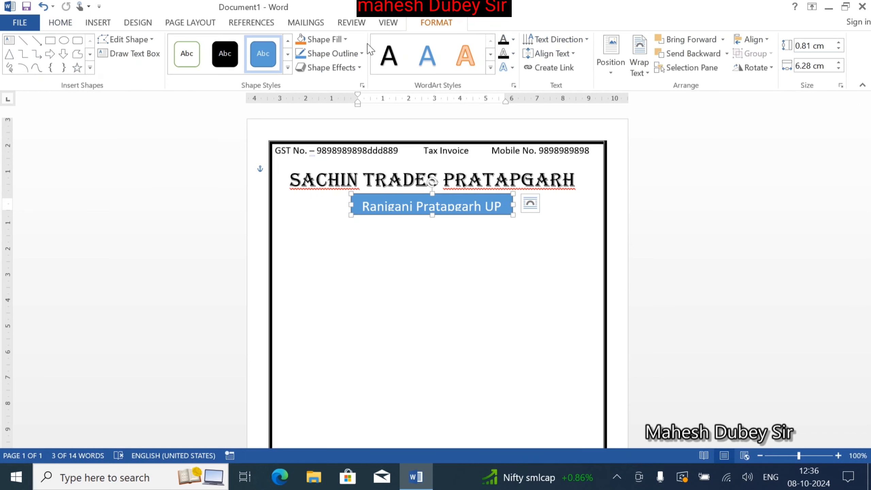
pyautogui.click(334, 40)
pyautogui.click(128, 39)
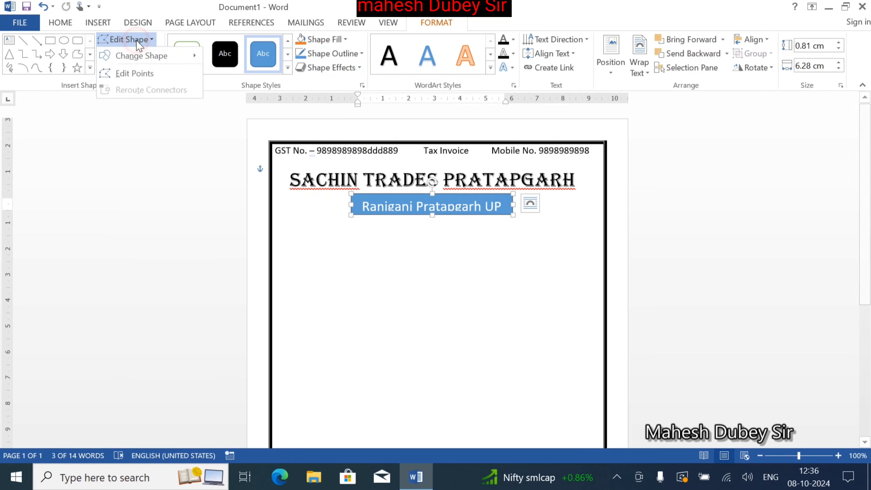
pyautogui.moveTo(147, 60)
pyautogui.click(223, 64)
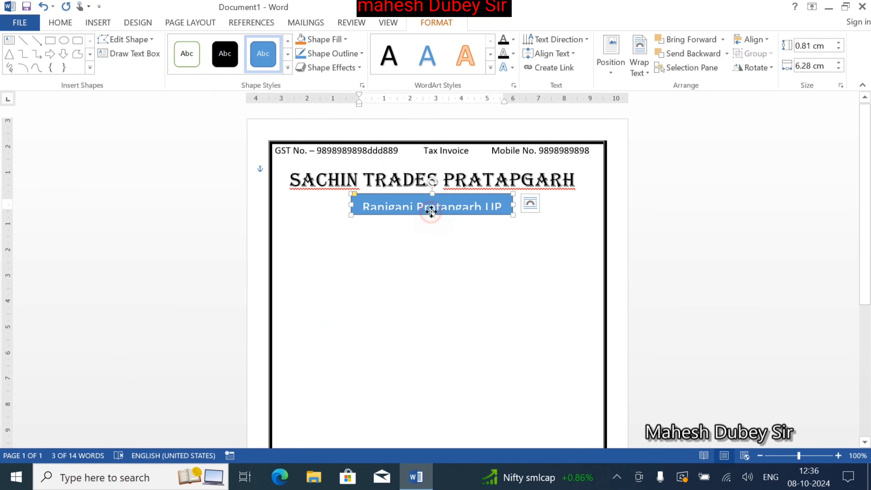
pyautogui.moveTo(432, 210); pyautogui.dragTo(433, 216)
pyautogui.click(484, 259)
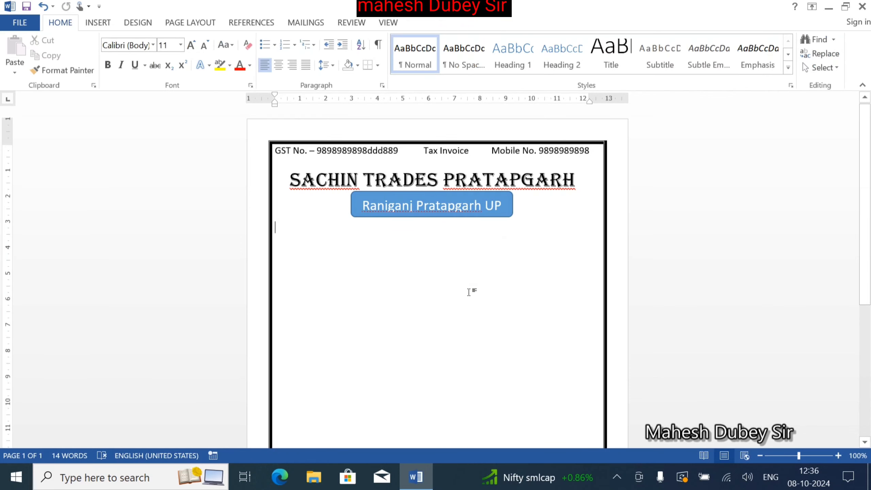
pyautogui.click(499, 216)
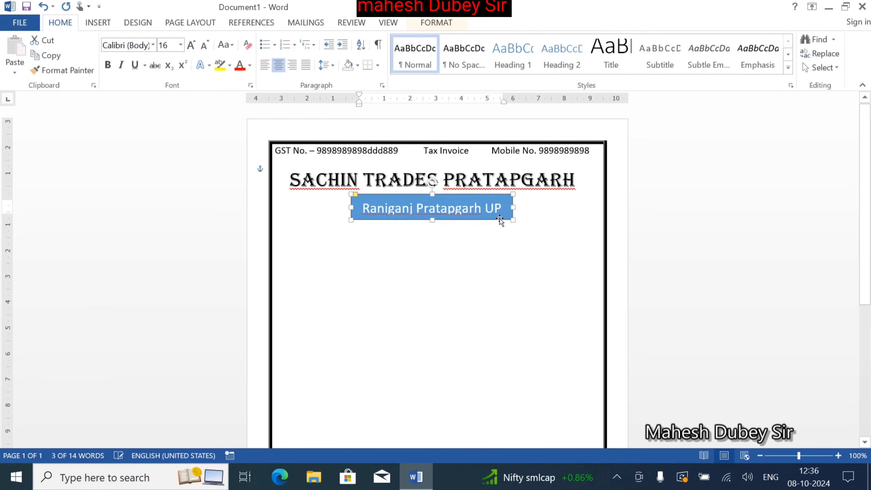
pyautogui.click(542, 211)
# Add a left-aligned "Sr No" label with a short dotted fill-in line below the address box.
pyautogui.press('Return')
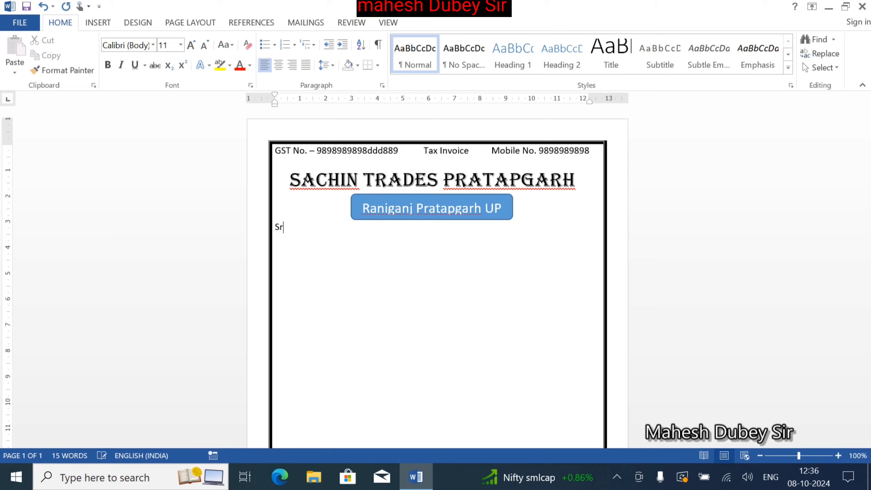
pyautogui.write('No')
pyautogui.write('.........................')
pyautogui.press('BackSpace')
pyautogui.press('BackSpace')
pyautogui.press('BackSpace')
pyautogui.press('BackSpace')
pyautogui.press('BackSpace')
pyautogui.press('BackSpace')
pyautogui.press('BackSpace')
pyautogui.press('BackSpace')
pyautogui.click(434, 232)
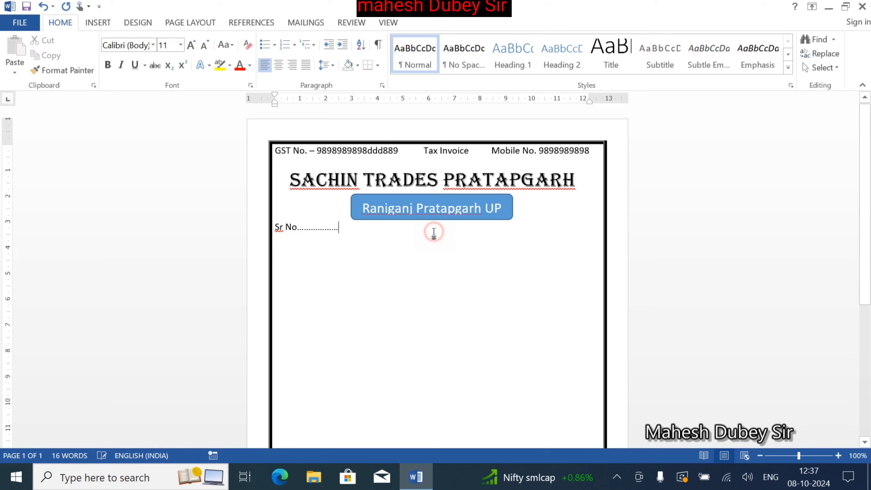
# Add a "Date" label with a dotted fill-in line at the right end of the Sr No line, keeping both on one line.
pyautogui.press('Tab')
pyautogui.press('Tab')
pyautogui.press('Tab')
pyautogui.press('Tab')
pyautogui.press('Tab')
pyautogui.press('Tab')
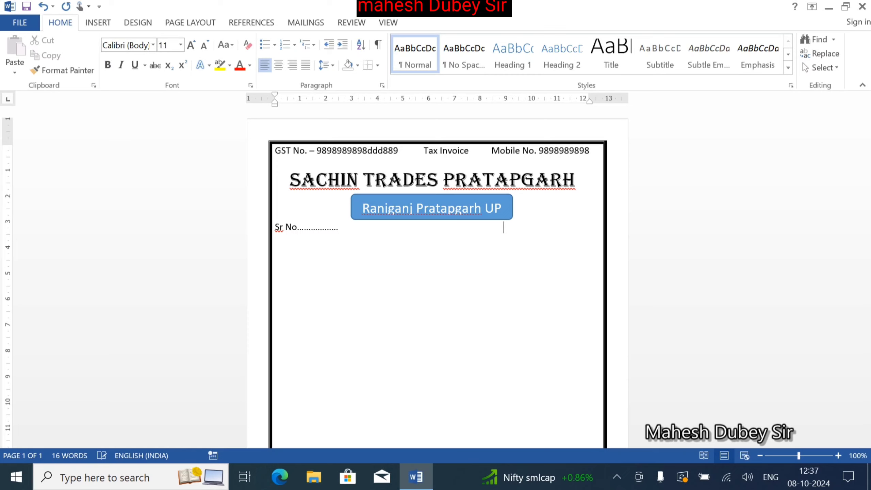
pyautogui.write('Date')
pyautogui.write(' ...............')
pyautogui.doubleClick(546, 227)
pyautogui.press('Left')
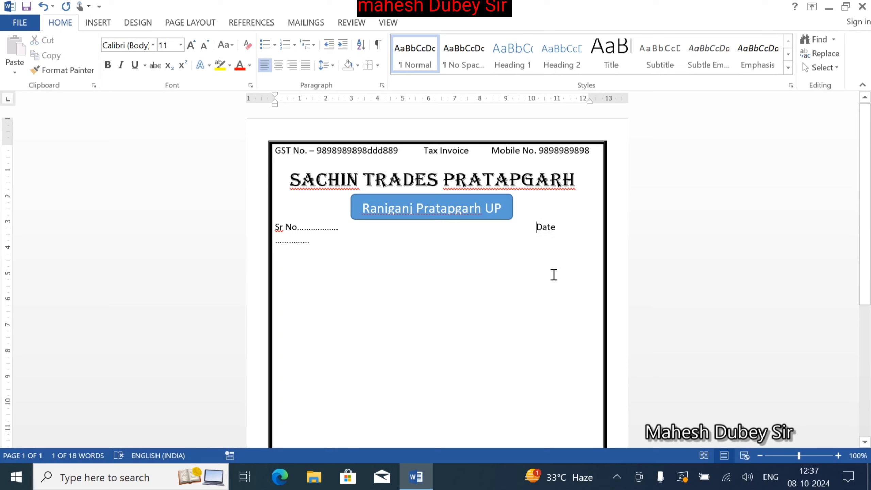
pyautogui.press('BackSpace')
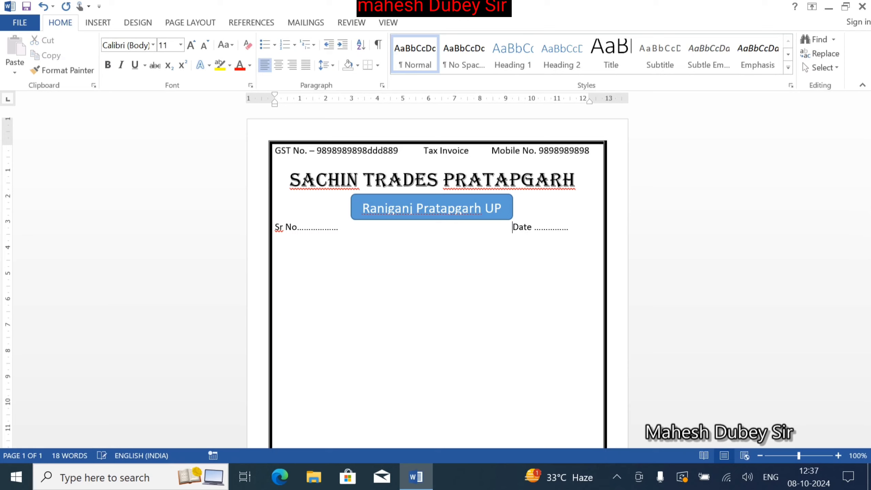
pyautogui.click(570, 227)
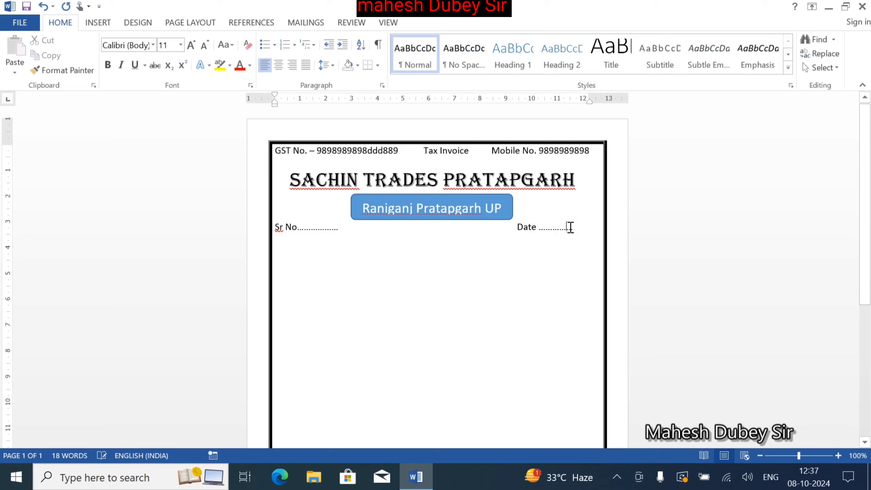
pyautogui.write('......')
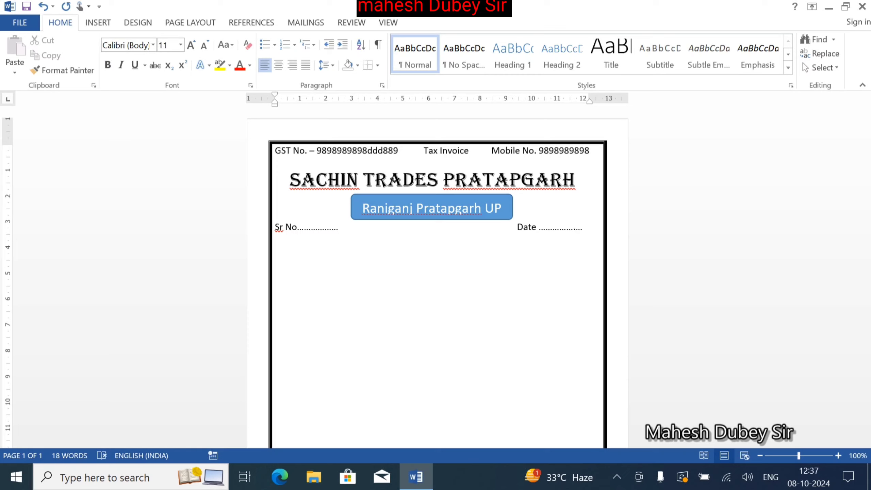
# Add "Name" and "Address" entries below the Sr No line, each with a dotted fill-in line reaching the right side.
pyautogui.write('Name .....................................................................................................................................')
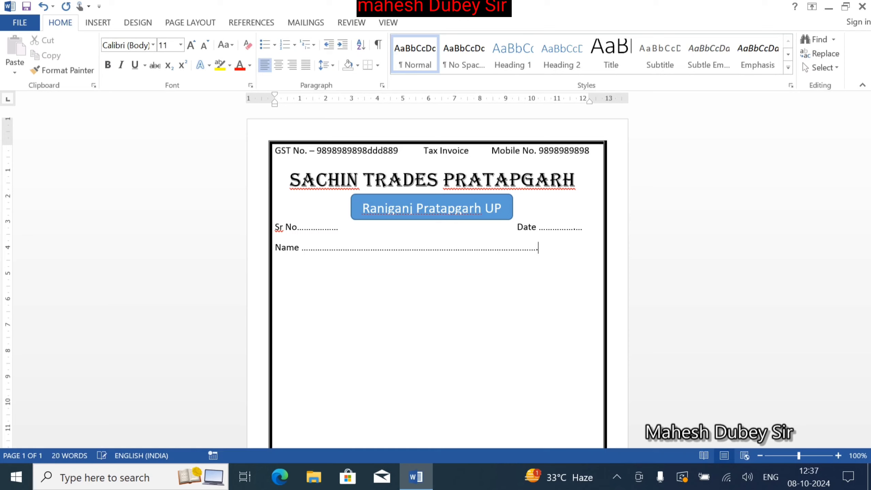
pyautogui.press('BackSpace')
pyautogui.write('........')
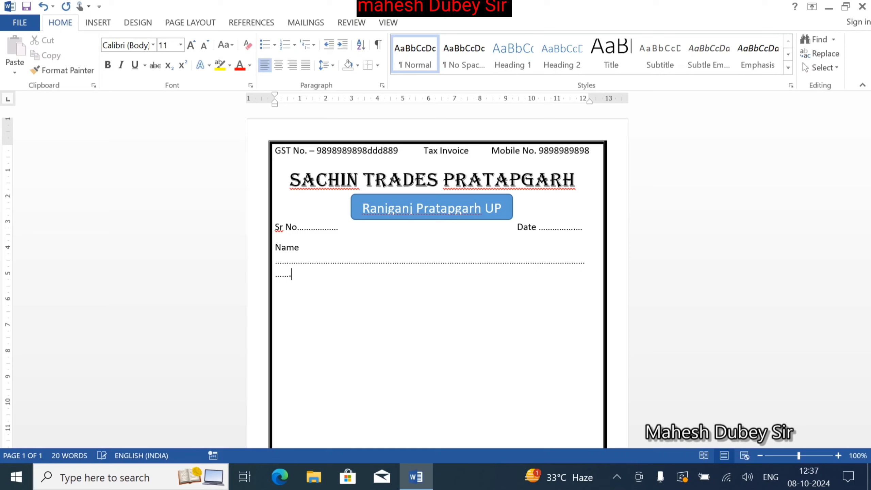
pyautogui.press('BackSpace')
pyautogui.press('BackSpace')
pyautogui.press('BackSpace')
pyautogui.press('BackSpace')
pyautogui.press('BackSpace')
pyautogui.press('BackSpace')
pyautogui.press('BackSpace')
pyautogui.press('BackSpace')
pyautogui.press('BackSpace')
pyautogui.press('BackSpace')
pyautogui.write('ddress........................................................................................')
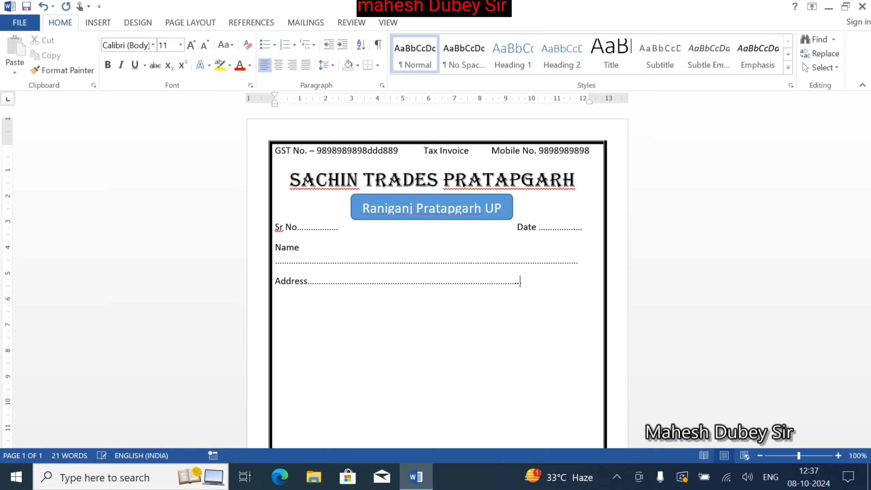
pyautogui.write('......')
# Add a line with "Mobile" and "GST No" labels side by side below Address, each followed by a dotted fill-in line.
pyautogui.write('M')
pyautogui.write('obile')
pyautogui.write('................')
pyautogui.write('....................................................')
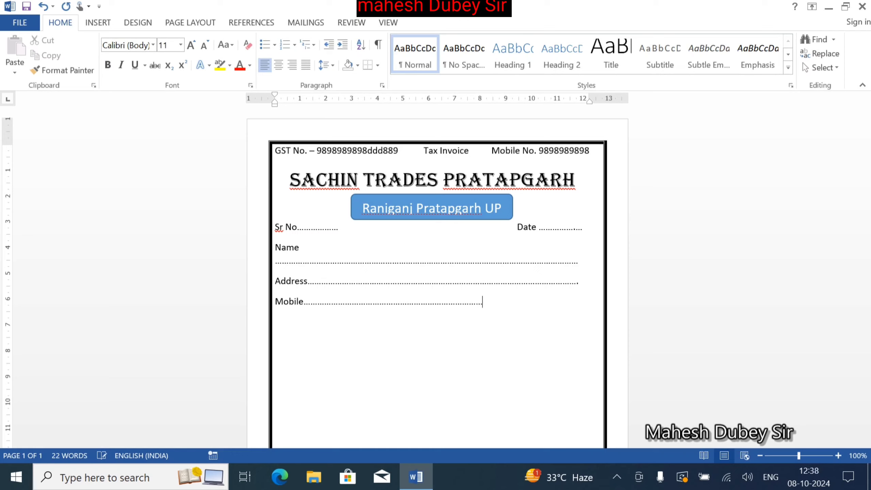
pyautogui.press('BackSpace')
pyautogui.press('BackSpace')
pyautogui.press('BackSpace')
pyautogui.press('BackSpace')
pyautogui.press('BackSpace')
pyautogui.press('BackSpace')
pyautogui.press('BackSpace')
pyautogui.press('BackSpace')
pyautogui.press('BackSpace')
pyautogui.press('BackSpace')
pyautogui.press('BackSpace')
pyautogui.press('BackSpace')
pyautogui.press('BackSpace')
pyautogui.press('BackSpace')
pyautogui.press('BackSpace')
pyautogui.press('BackSpace')
pyautogui.press('BackSpace')
pyautogui.press('BackSpace')
pyautogui.press('BackSpace')
pyautogui.press('BackSpace')
pyautogui.write('GS')
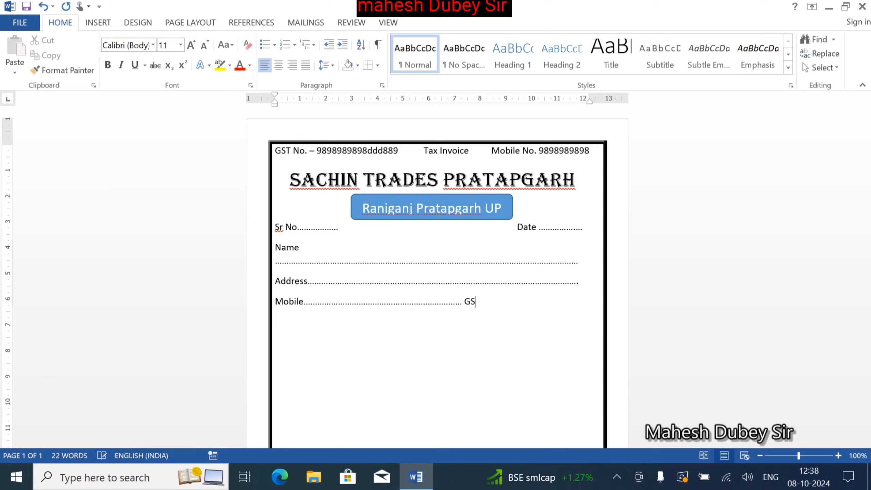
pyautogui.write('T No....................................')
# Insert a table of five columns and one row below the Mobile and GST No line.
pyautogui.click(98, 23)
pyautogui.click(80, 74)
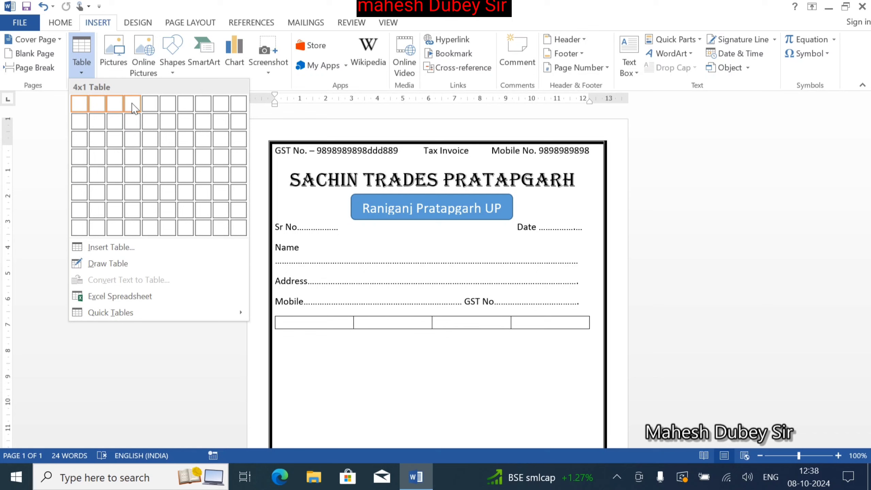
pyautogui.click(151, 105)
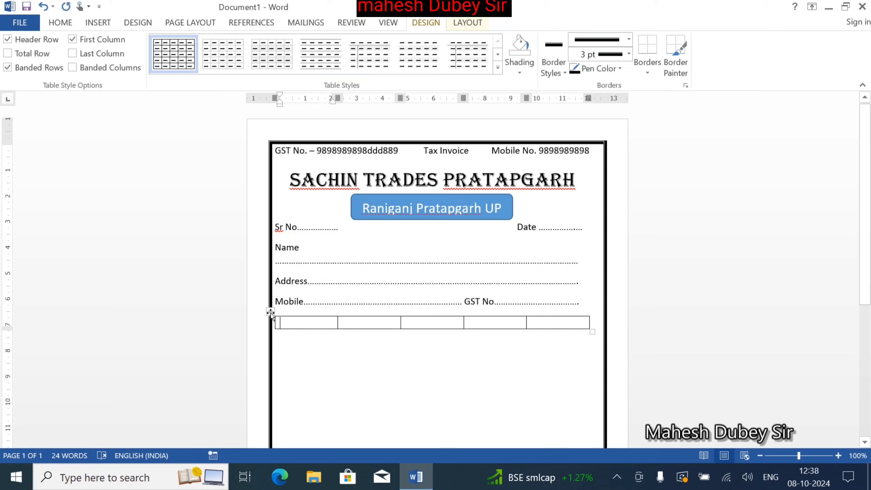
pyautogui.click(260, 312)
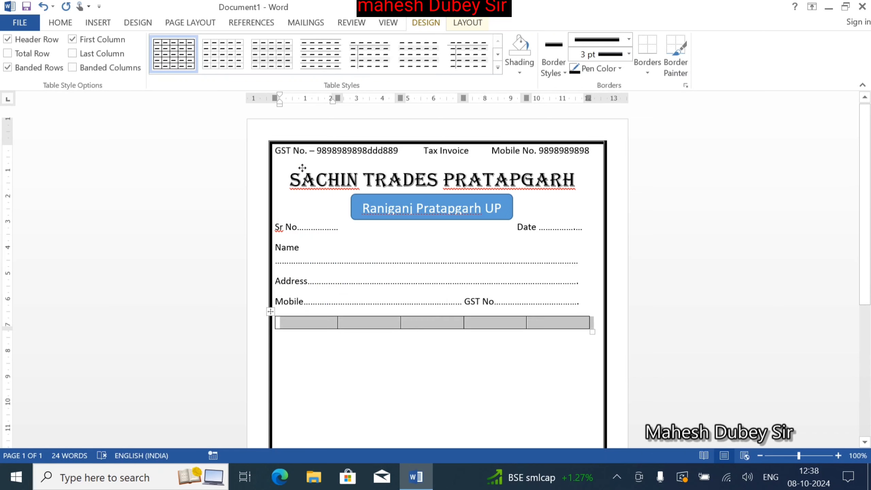
pyautogui.click(260, 313)
pyautogui.click(301, 322)
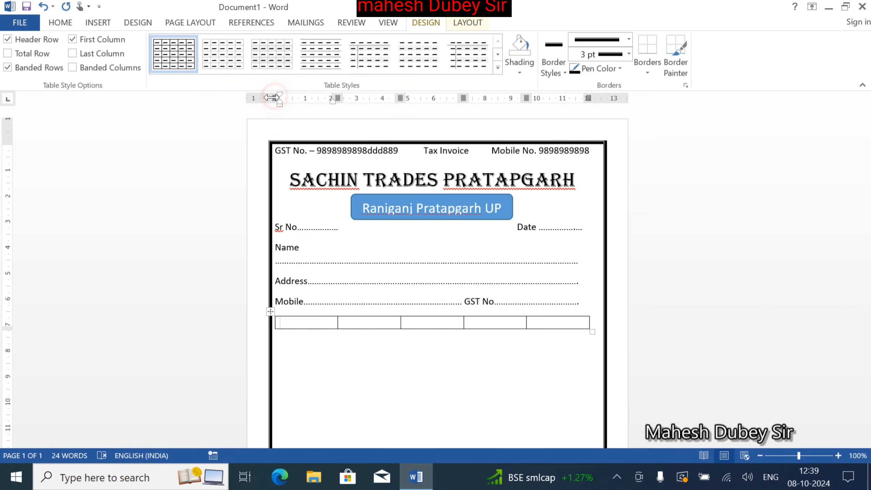
pyautogui.moveTo(275, 98)
pyautogui.mouseDown()
pyautogui.moveTo(265, 95)
pyautogui.moveTo(275, 98)
pyautogui.mouseUp()
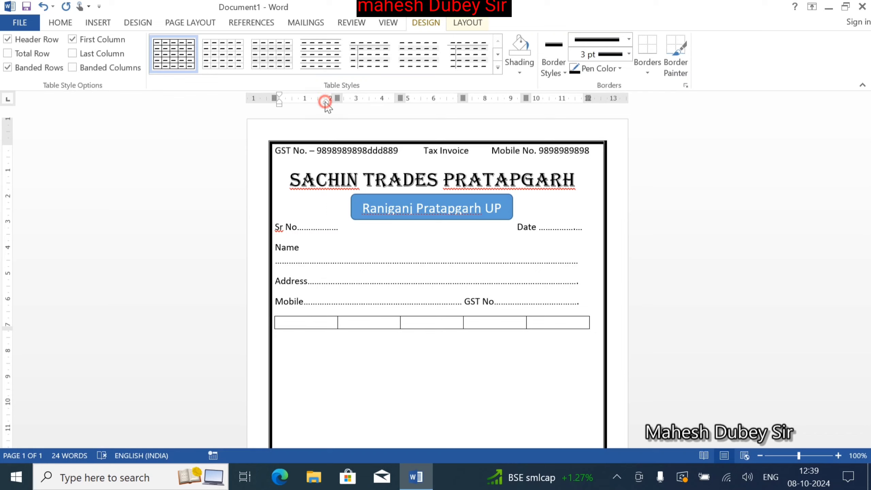
pyautogui.moveTo(336, 98); pyautogui.dragTo(264, 96)
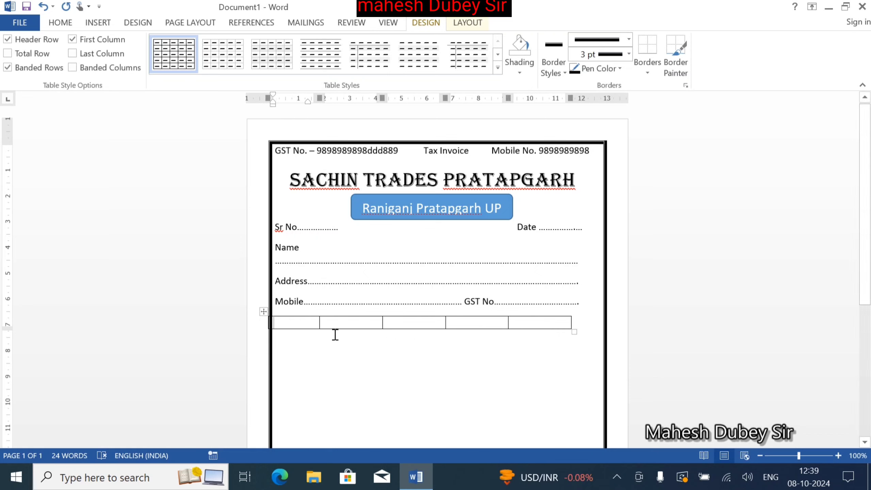
pyautogui.click(264, 311)
pyautogui.click(263, 311)
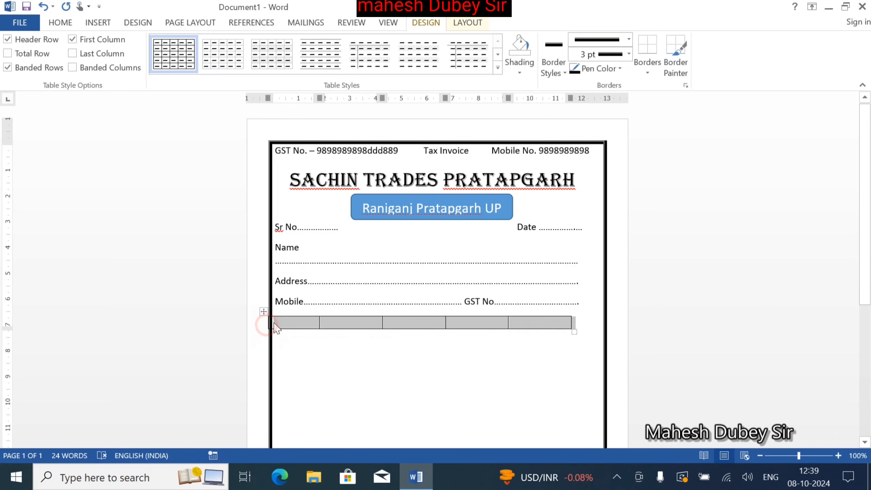
pyautogui.click(297, 323)
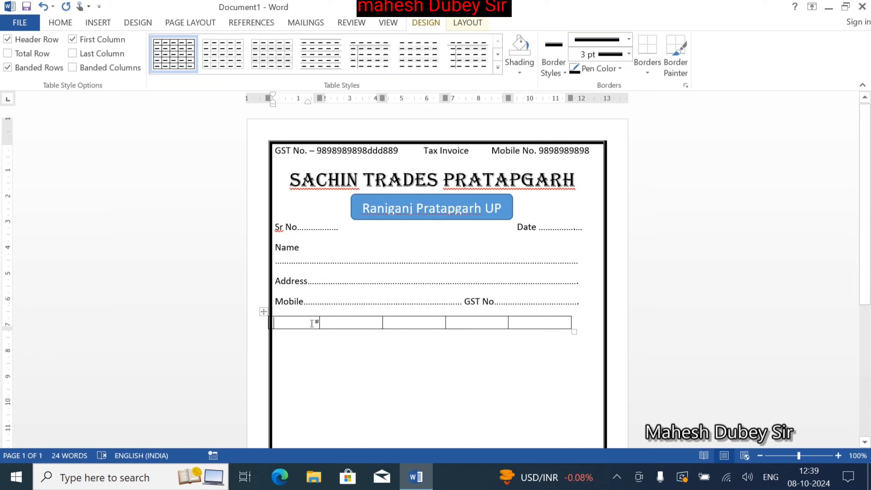
pyautogui.hotkey('ctrl', 'z')
pyautogui.hotkey('ctrl', 'z')
pyautogui.hotkey('ctrl', 'z')
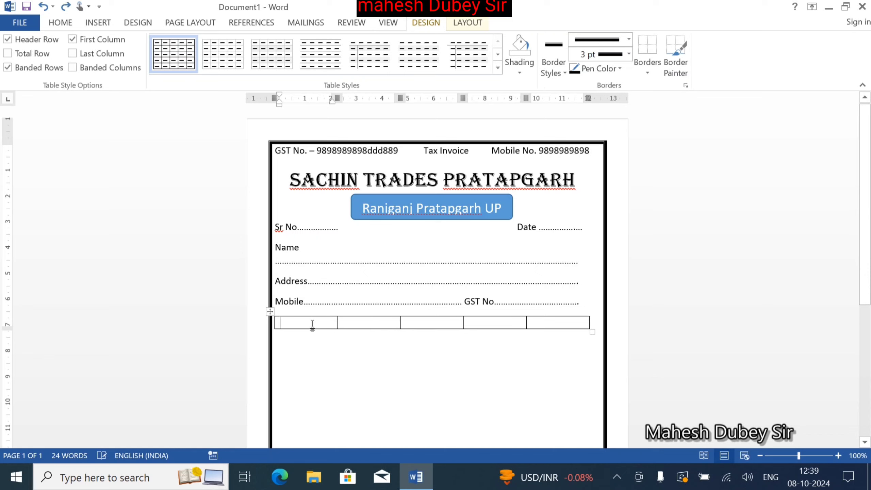
# Undo the insertion of the table below the Mobile and GST No line.
pyautogui.hotkey('ctrl', 'z')
pyautogui.hotkey('ctrl', 'z')
pyautogui.hotkey('ctrl', 'z')
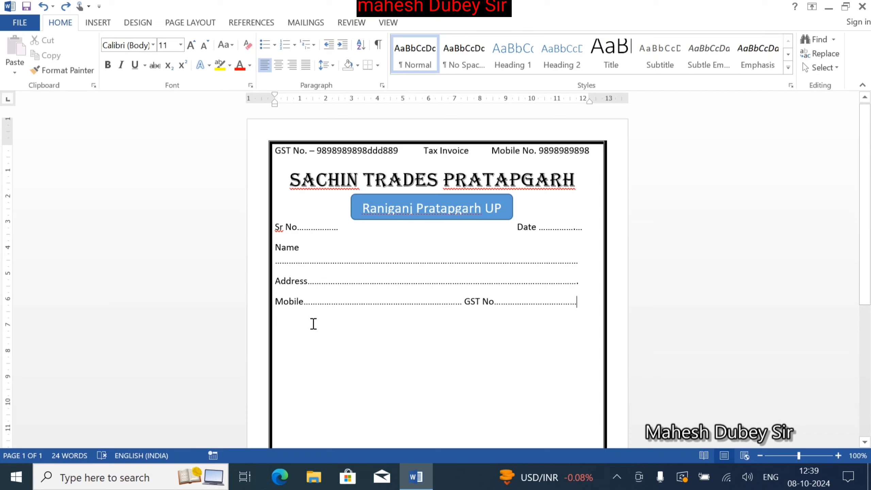
# Add an item header line below Mobile and GST No with tab-separated headings "Sr", "Product Name", "QTY", "Unit Price" and "Amout".
pyautogui.press('Return')
pyautogui.write('Sr Pro')
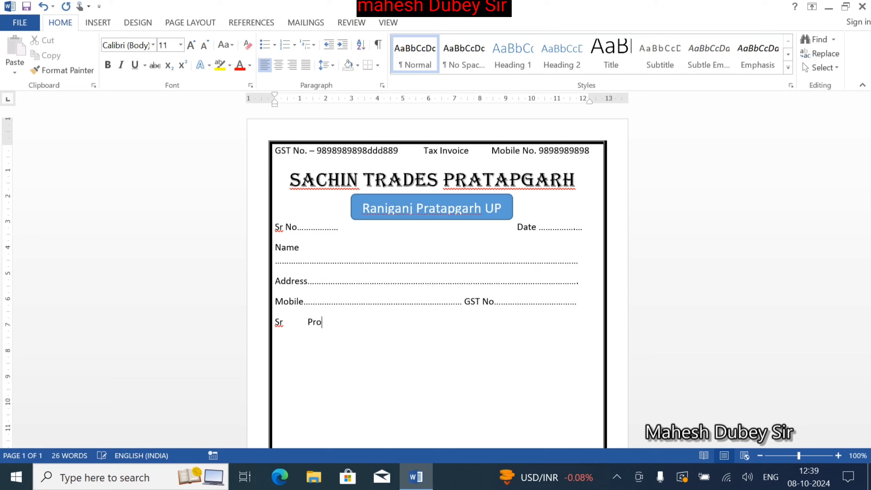
pyautogui.press('Tab')
pyautogui.write('Product NameQTYAm')
pyautogui.write('it ')
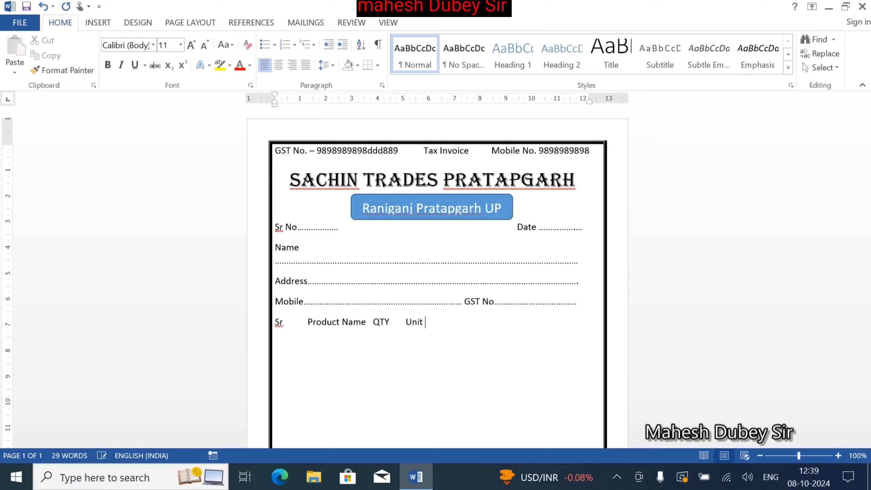
pyautogui.write('Price Amout')
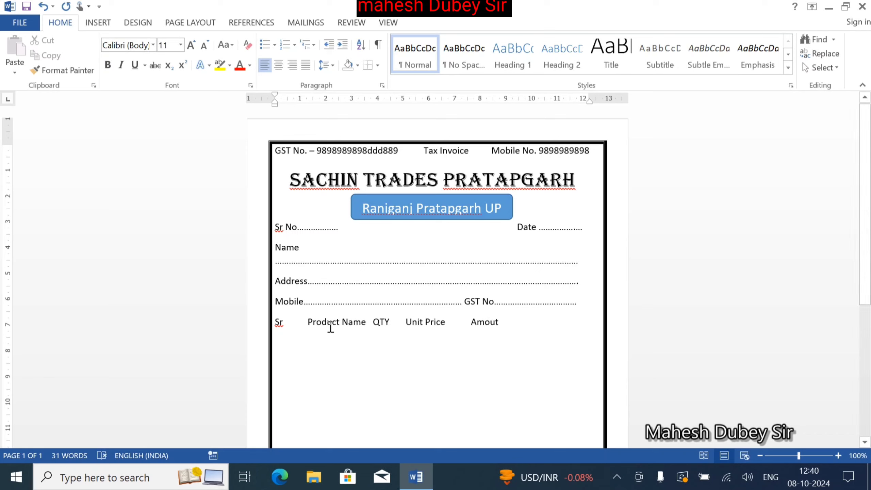
# Space out the item headings with tabs, widening the gap between Product Name and QTY while keeping all headings on one line.
pyautogui.click(373, 322)
pyautogui.press('Tab')
pyautogui.click(438, 322)
pyautogui.press('Tab')
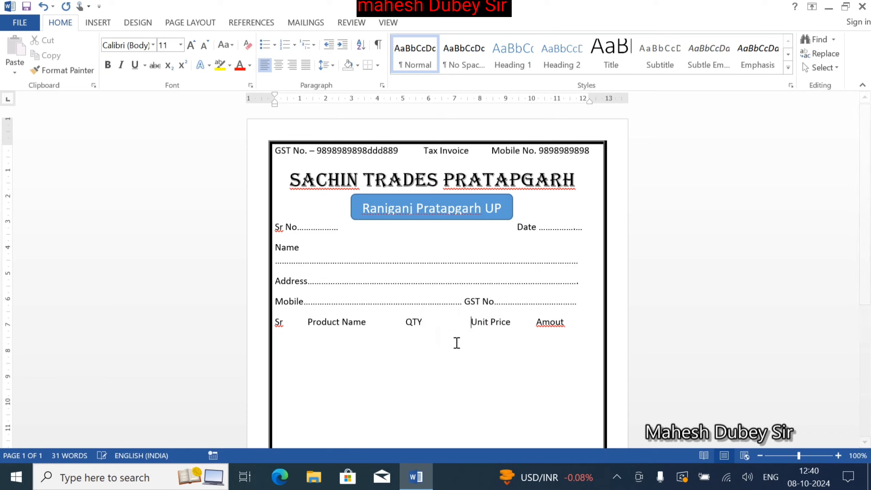
pyautogui.click(401, 321)
pyautogui.press('Tab')
pyautogui.click(472, 323)
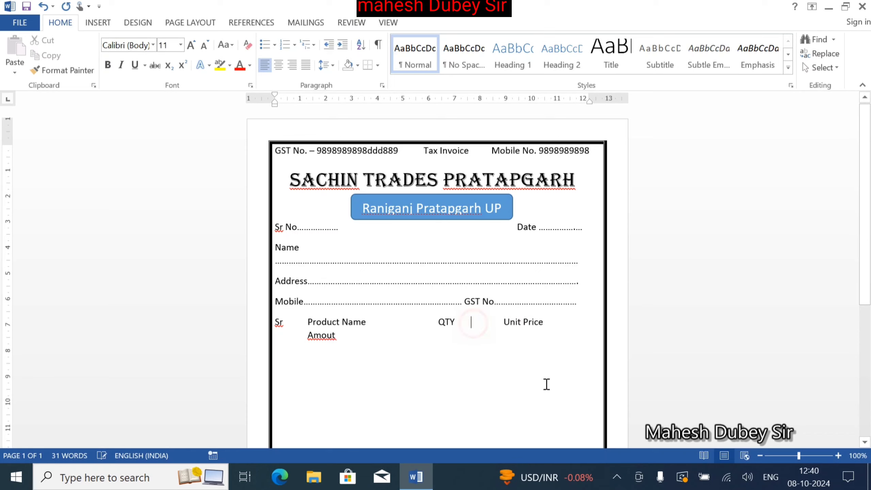
pyautogui.press('BackSpace')
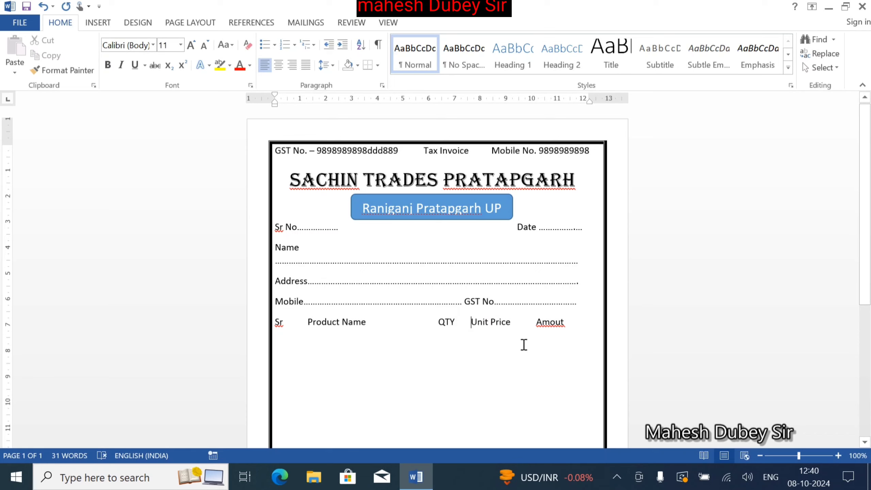
pyautogui.click(556, 322)
pyautogui.write('m')
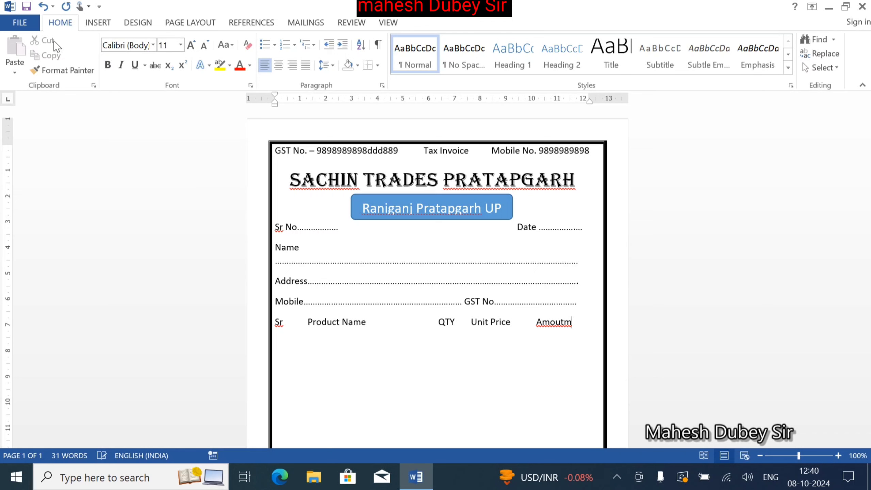
# Draw a rectangle about 0.71 cm high and 12.98 cm wide over the item header line, spanning the page border.
pyautogui.click(86, 24)
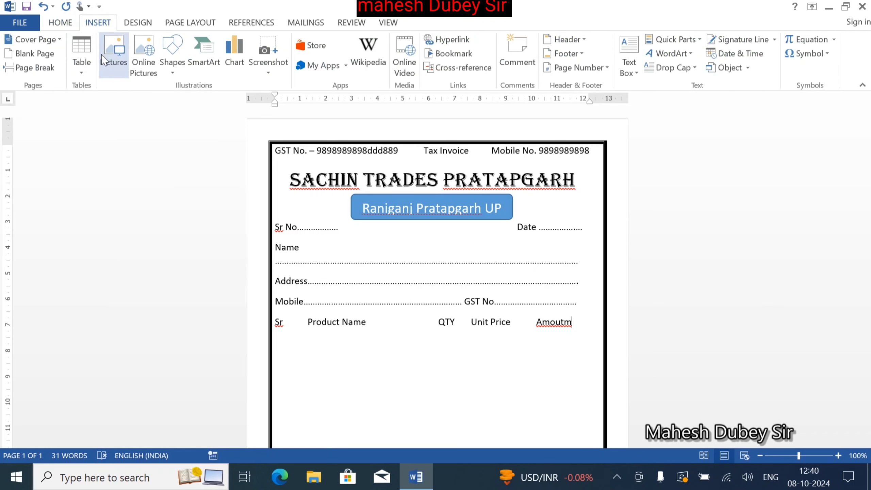
pyautogui.click(184, 76)
pyautogui.click(207, 100)
pyautogui.moveTo(271, 314)
pyautogui.mouseDown()
pyautogui.moveTo(451, 346)
pyautogui.moveTo(606, 332)
pyautogui.mouseUp()
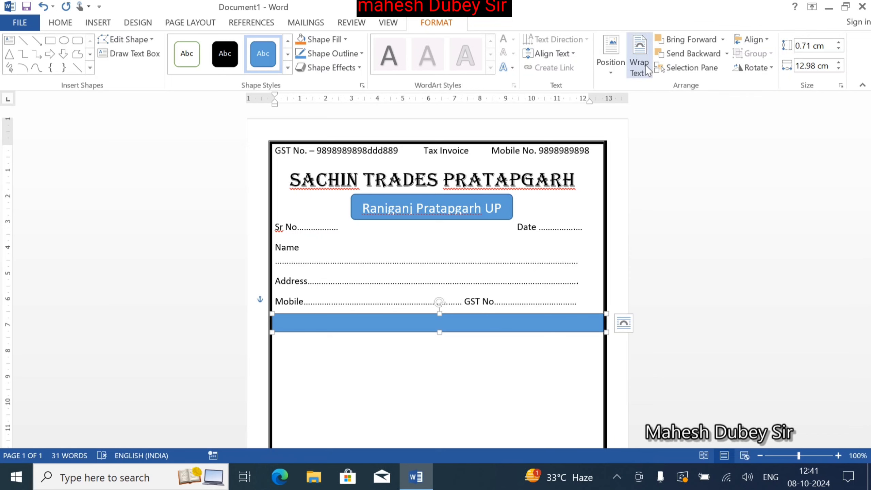
# Send the rectangle over the item header line behind the text.
pyautogui.click(683, 55)
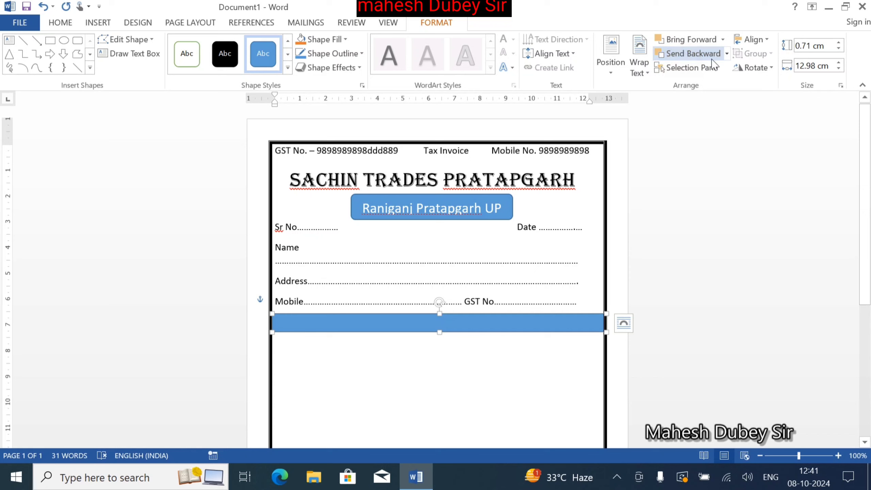
pyautogui.click(728, 55)
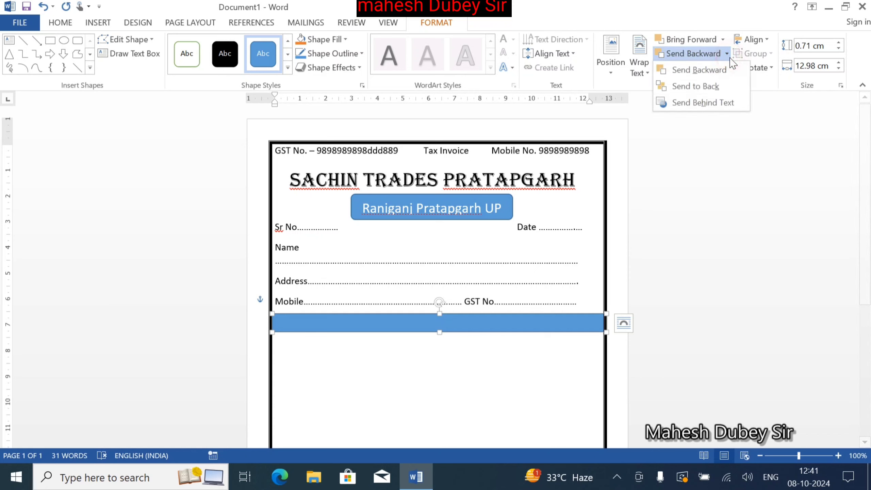
pyautogui.click(709, 105)
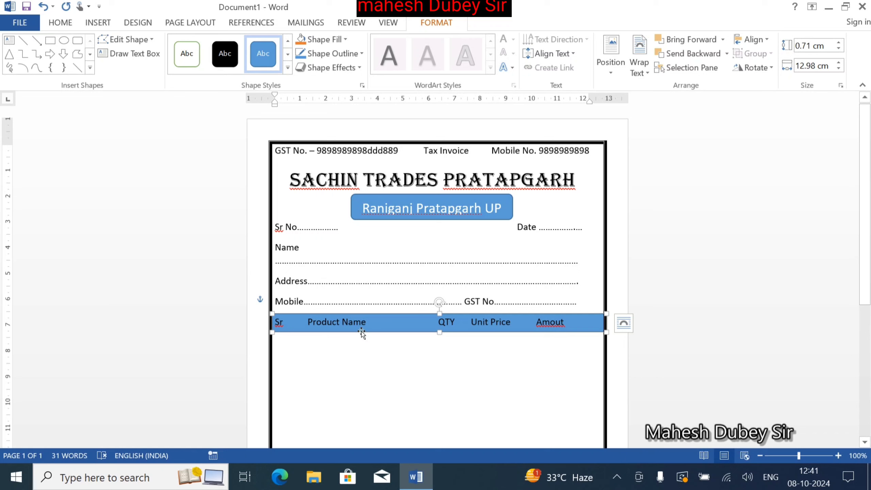
pyautogui.click(435, 354)
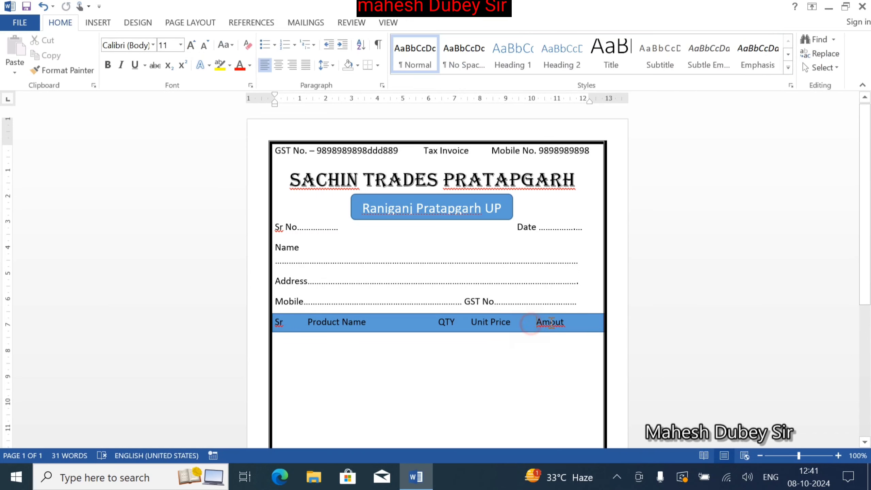
# Fill the header line's rectangle with red and remove its outline.
pyautogui.click(583, 318)
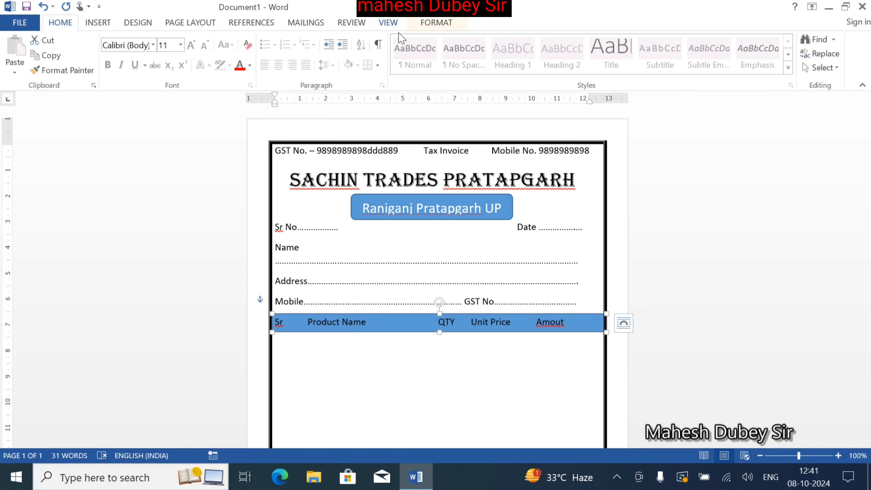
pyautogui.click(426, 23)
pyautogui.click(335, 39)
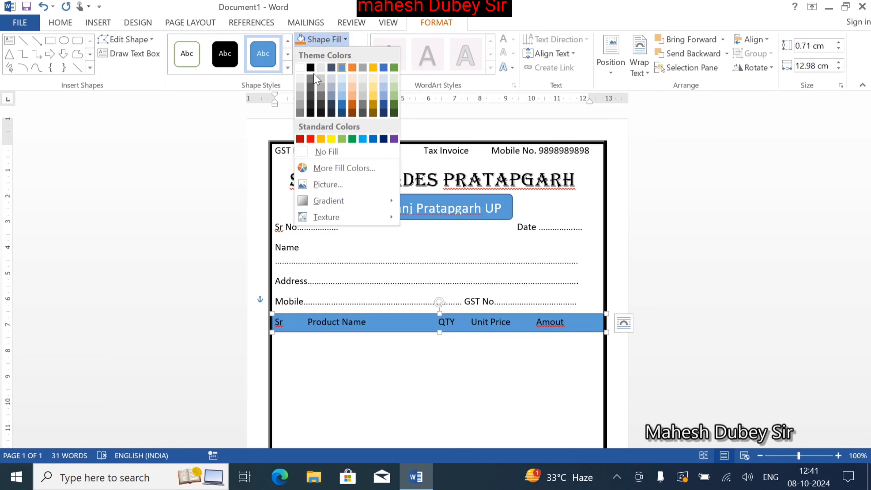
pyautogui.click(314, 140)
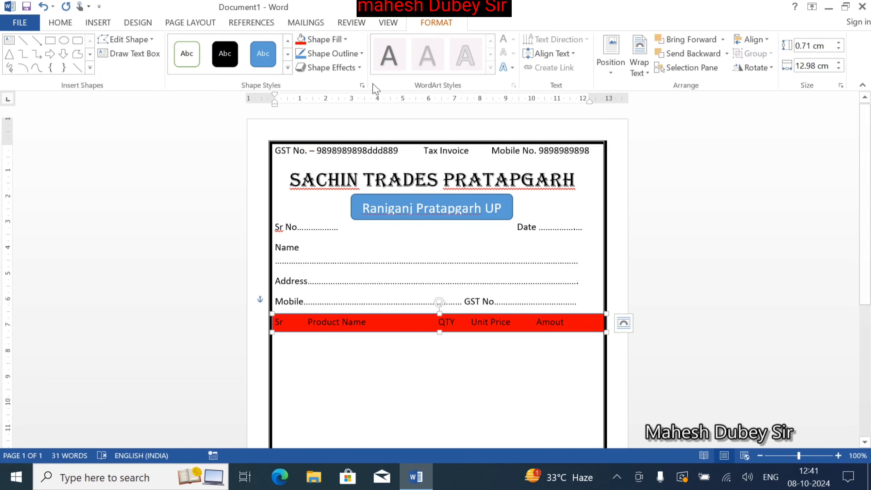
pyautogui.click(359, 54)
pyautogui.click(323, 164)
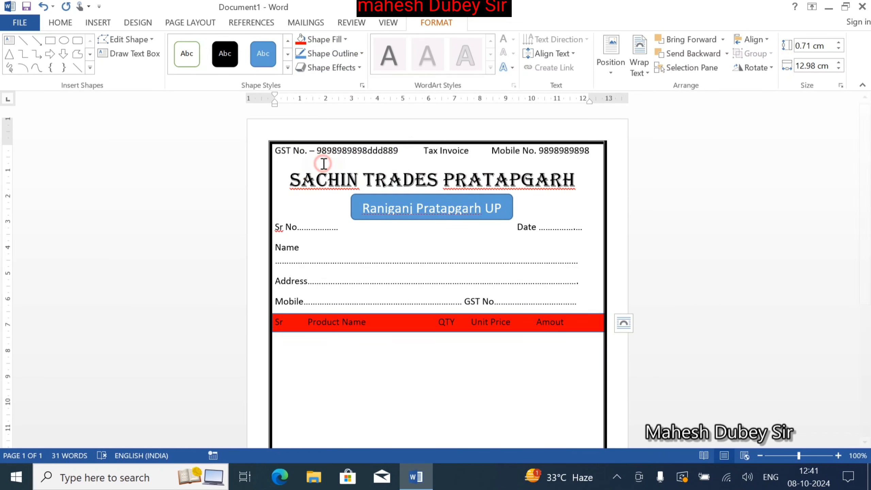
pyautogui.click(394, 402)
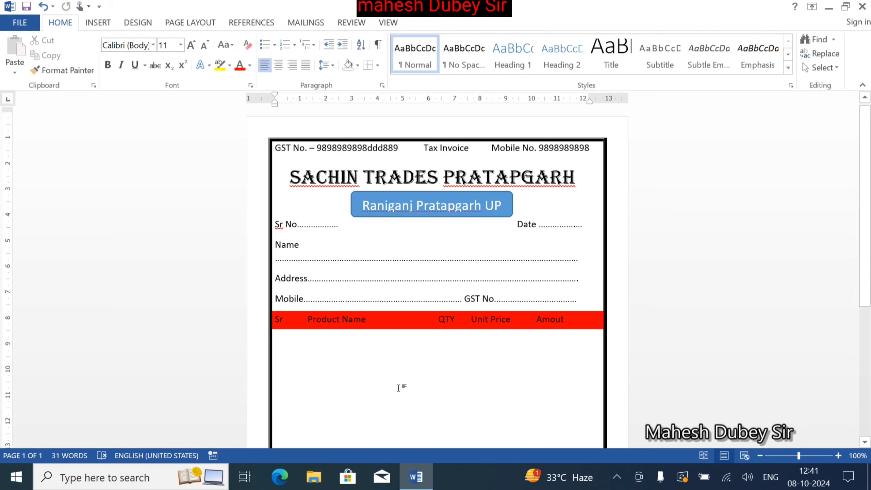
# Draw a vertical line about 10.37 cm long between the Sr and Product Name headings, running down from the header band.
pyautogui.scroll(-1, 398, 386)
pyautogui.scroll(-2, 399, 385)
pyautogui.scroll(-3, 399, 384)
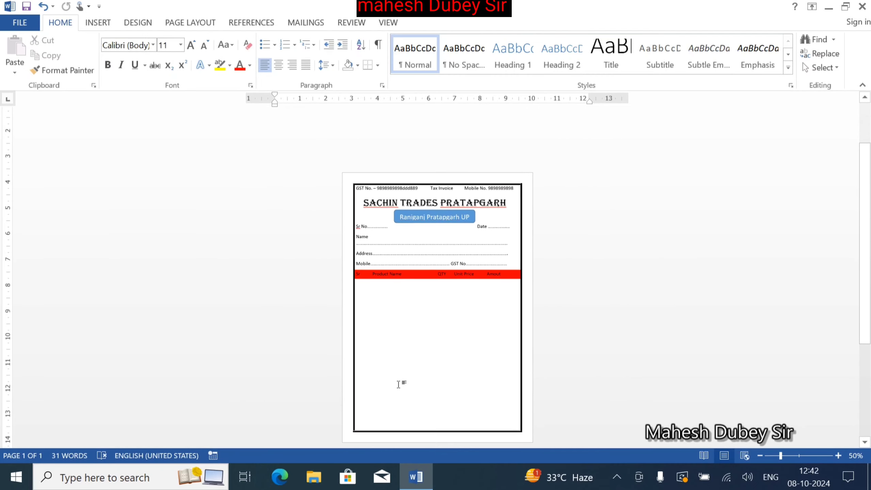
pyautogui.click(102, 24)
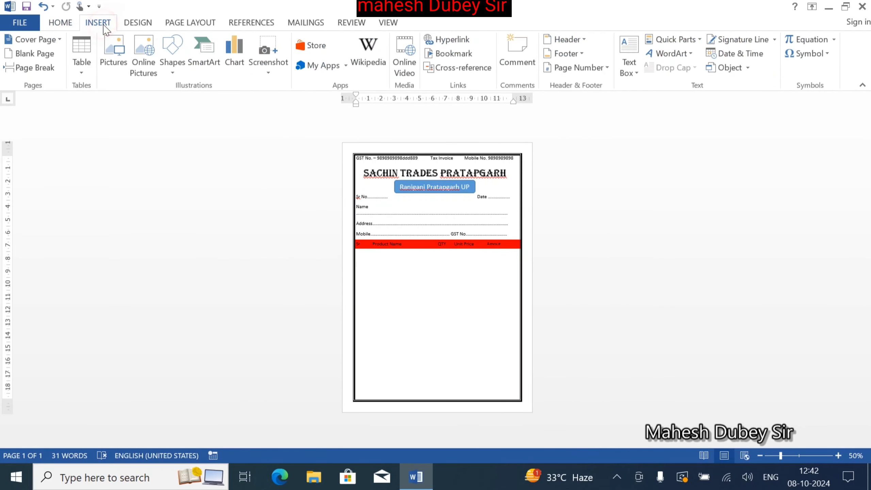
pyautogui.click(183, 67)
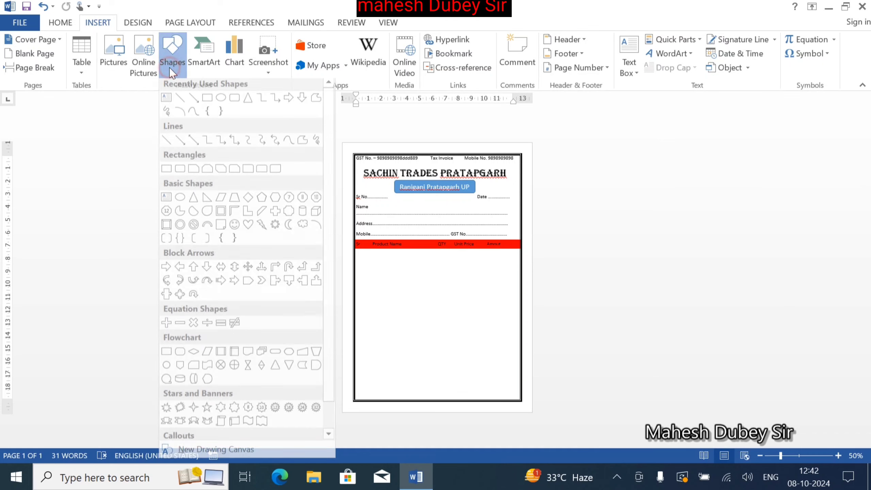
pyautogui.click(170, 146)
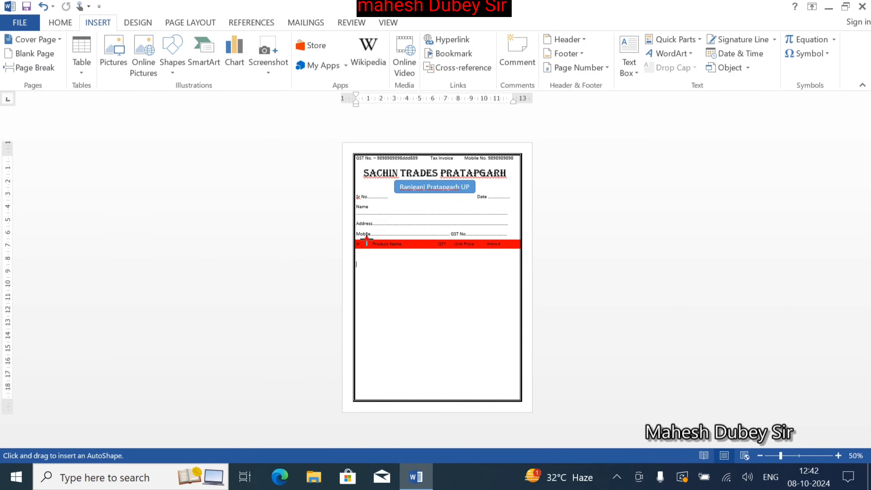
pyautogui.moveTo(366, 237); pyautogui.dragTo(369, 372)
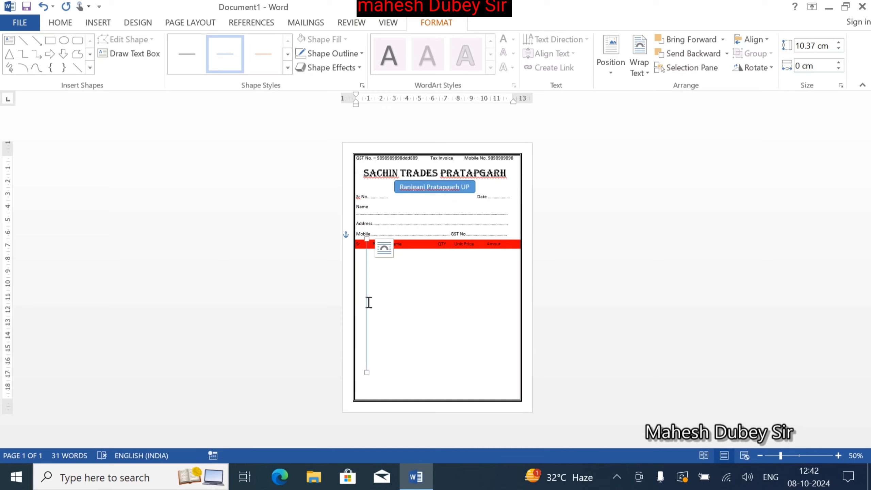
# Copy the vertical line twice, placing one copy between Product Name and QTY and the other between Unit Price and Amout.
pyautogui.moveTo(369, 307); pyautogui.dragTo(429, 310)
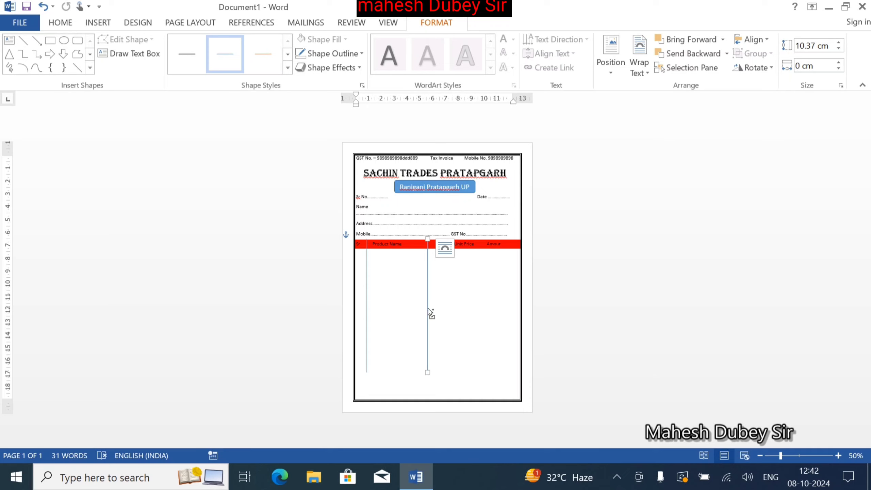
pyautogui.moveTo(429, 309); pyautogui.dragTo(451, 315)
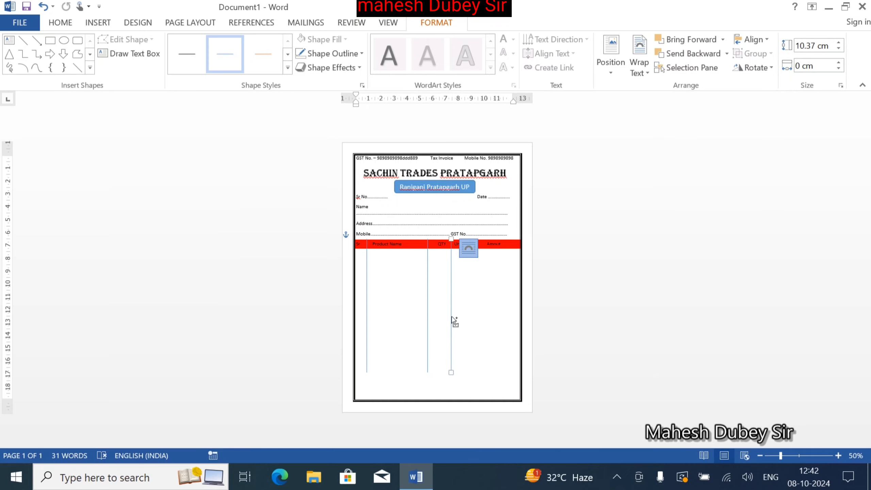
pyautogui.moveTo(455, 321); pyautogui.dragTo(482, 319)
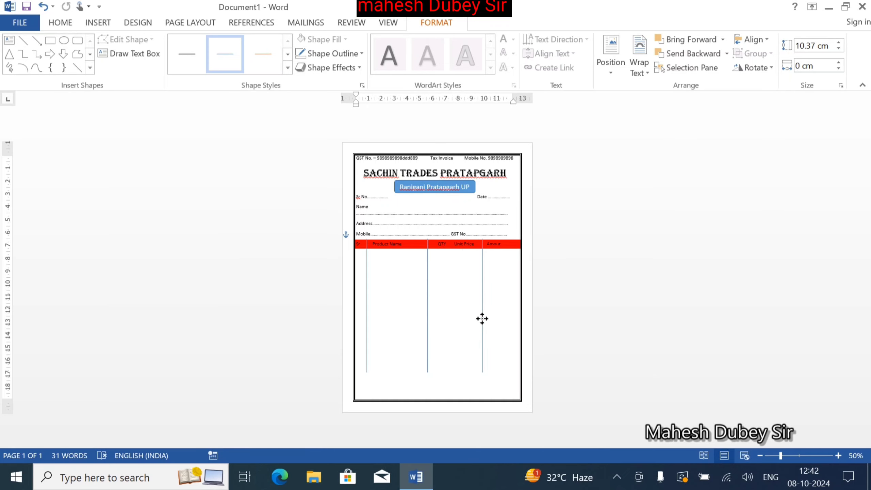
pyautogui.click(455, 339)
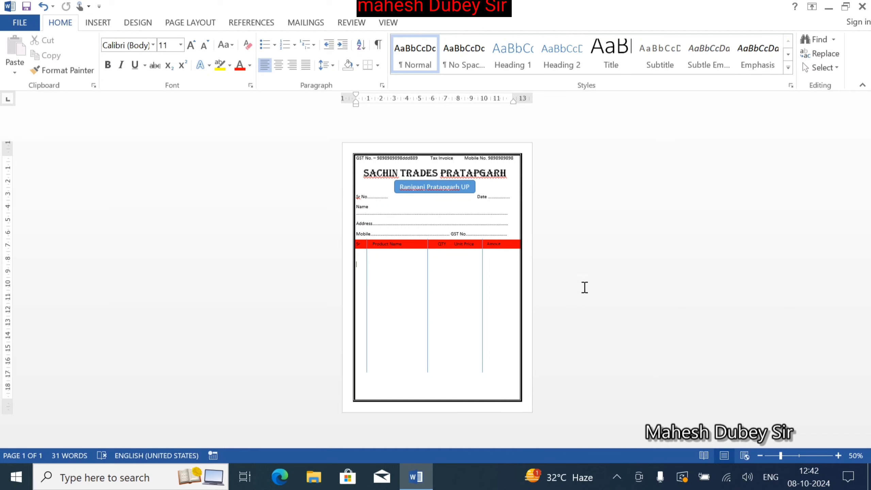
# Nudge all three vertical column lines down together so their upper ends meet the top edge of the red header band.
pyautogui.scroll(13, 391, 278)
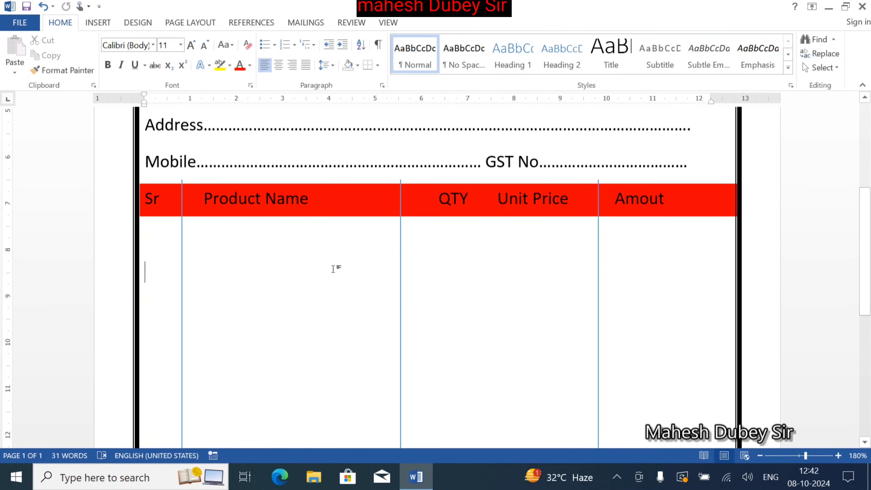
pyautogui.click(181, 266)
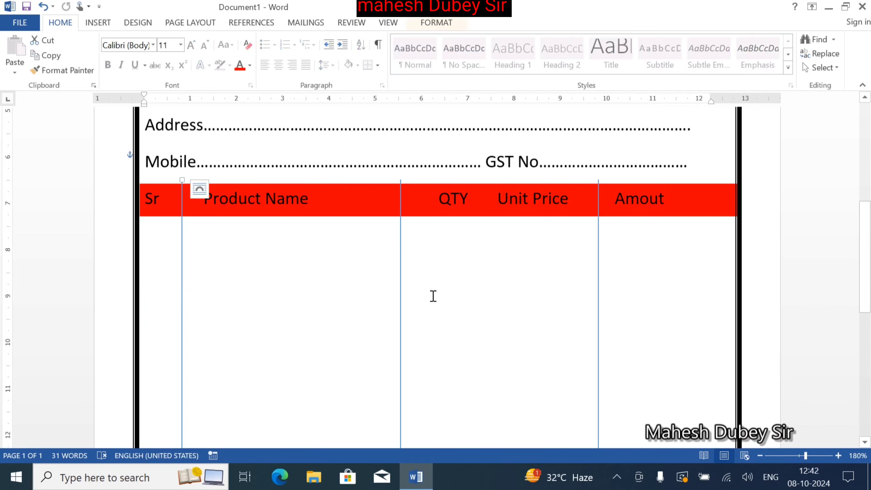
pyautogui.keyDown('shift'); pyautogui.click(401, 282); pyautogui.keyUp('shift')
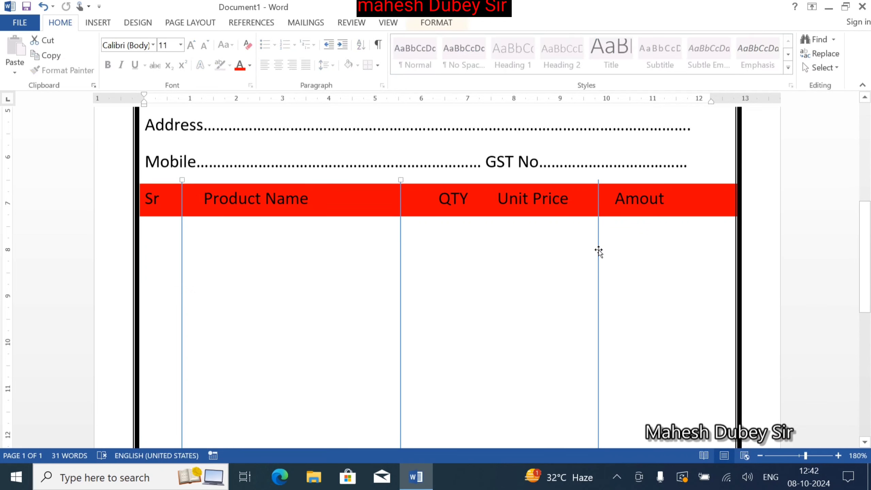
pyautogui.keyDown('shift'); pyautogui.click(599, 252); pyautogui.keyUp('shift')
pyautogui.press('Down')
pyautogui.press('Down')
pyautogui.press('Down')
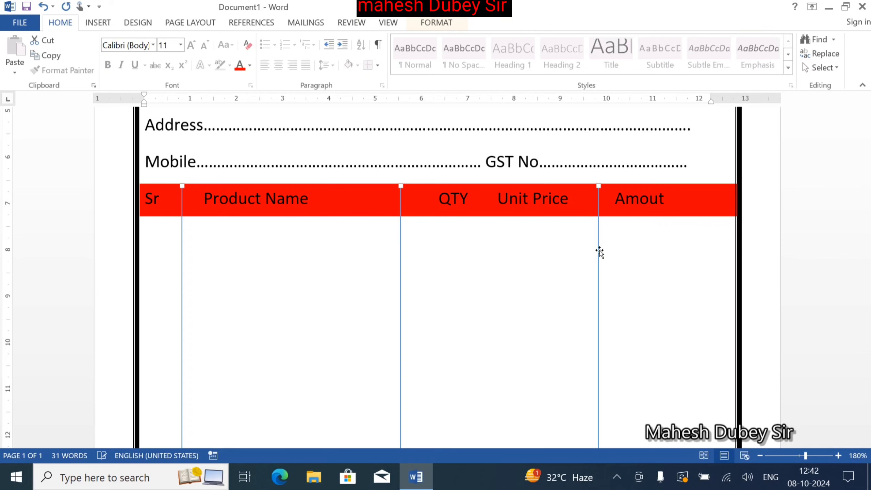
pyautogui.click(534, 292)
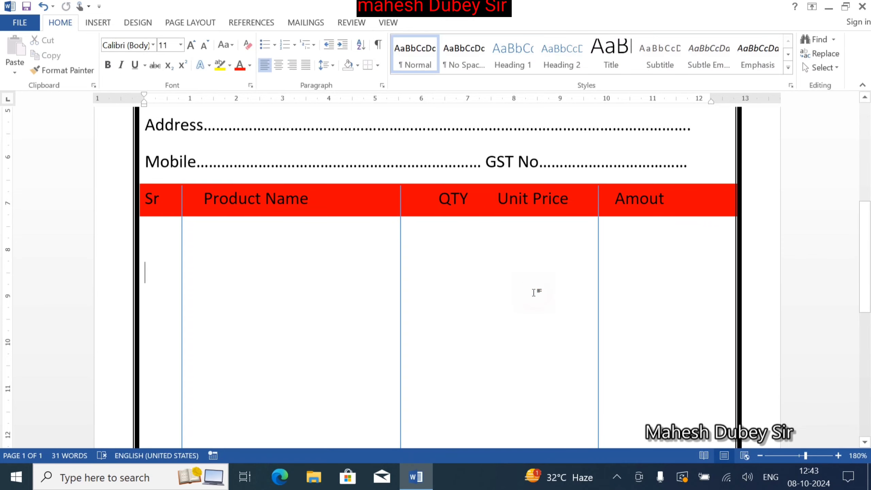
pyautogui.click(345, 267)
pyautogui.scroll(-3, 243, 262)
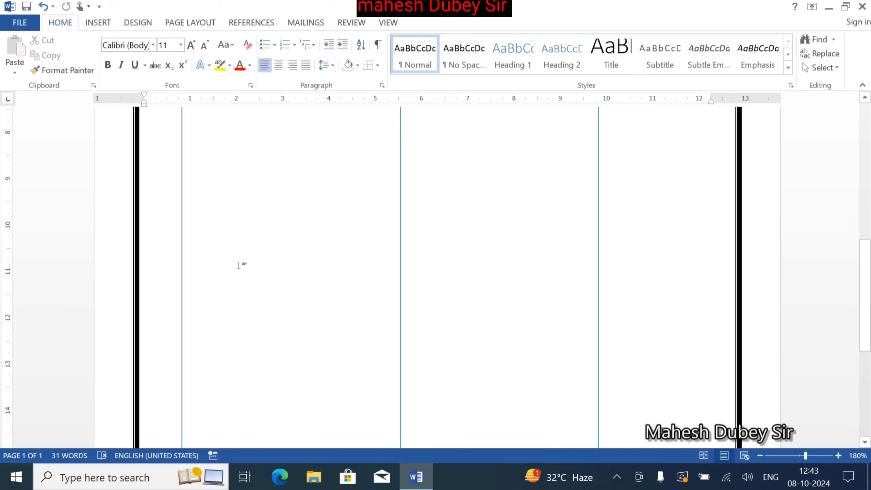
pyautogui.scroll(9, 482, 389)
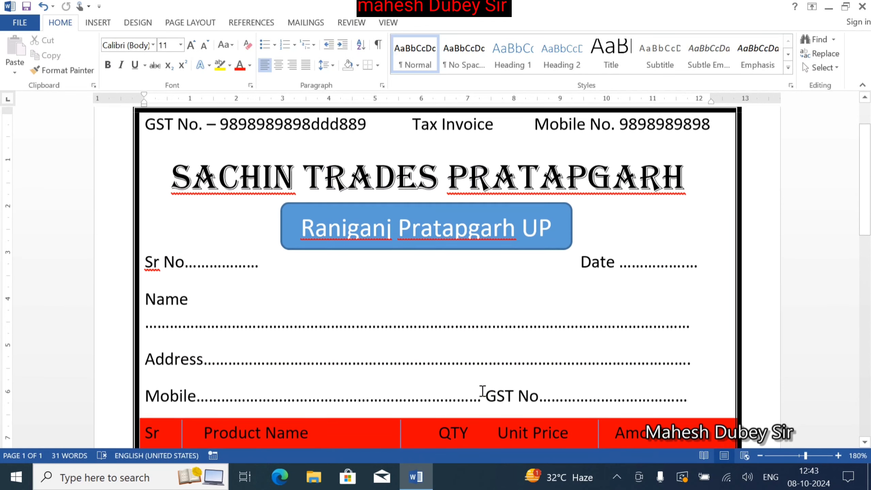
# Copy the column line after Product Name and place the copy between the QTY and Unit Price headings.
pyautogui.scroll(-5, 482, 390)
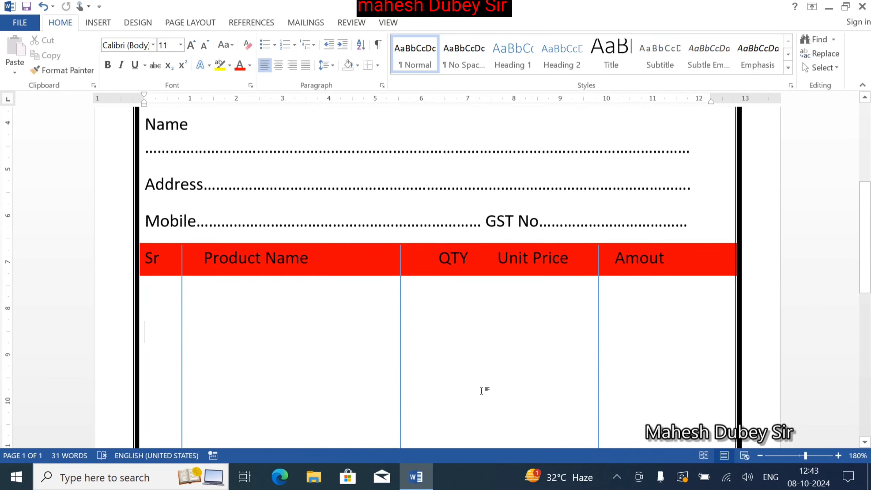
pyautogui.click(401, 320)
pyautogui.moveTo(401, 319); pyautogui.dragTo(482, 313)
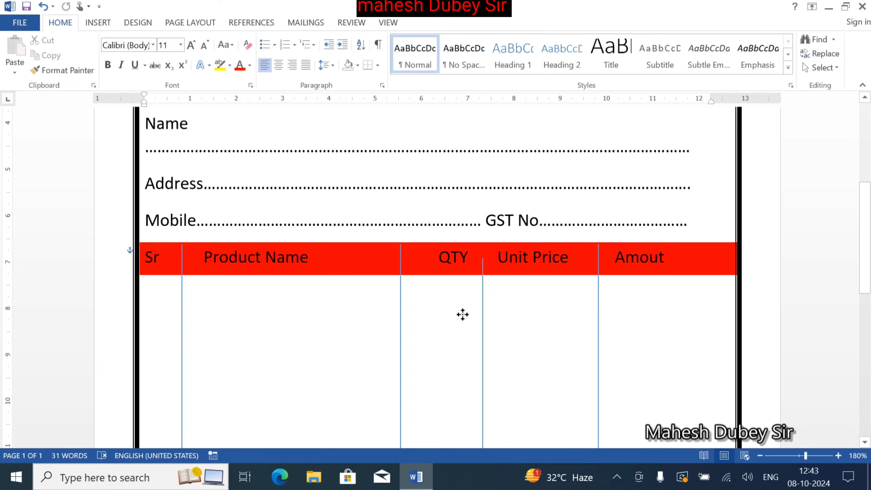
pyautogui.scroll(-4, 470, 316)
pyautogui.scroll(5, 481, 316)
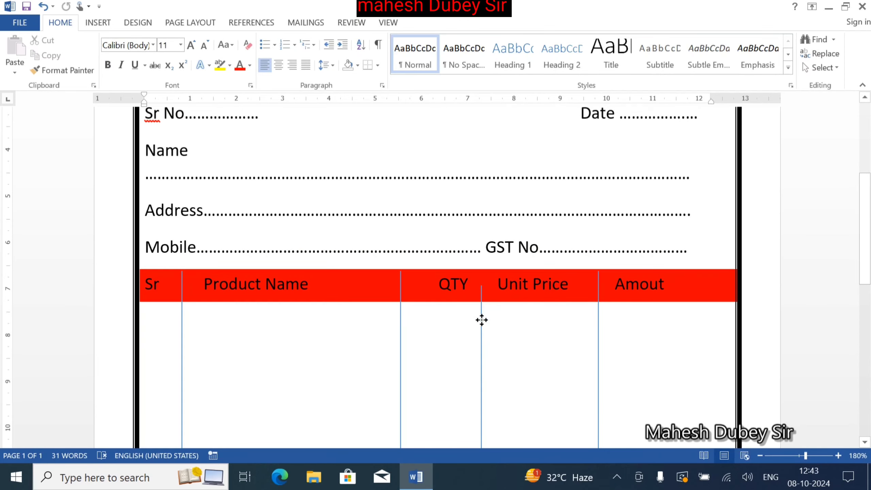
pyautogui.click(481, 320)
pyautogui.scroll(-10, 482, 321)
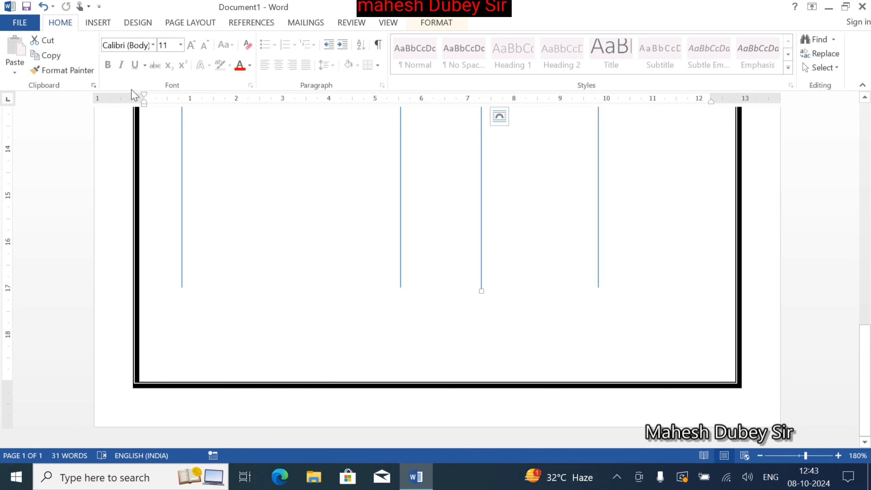
# Draw a horizontal line about 13.04 cm long between the side borders, aligned with the lower ends of the column lines.
pyautogui.click(98, 23)
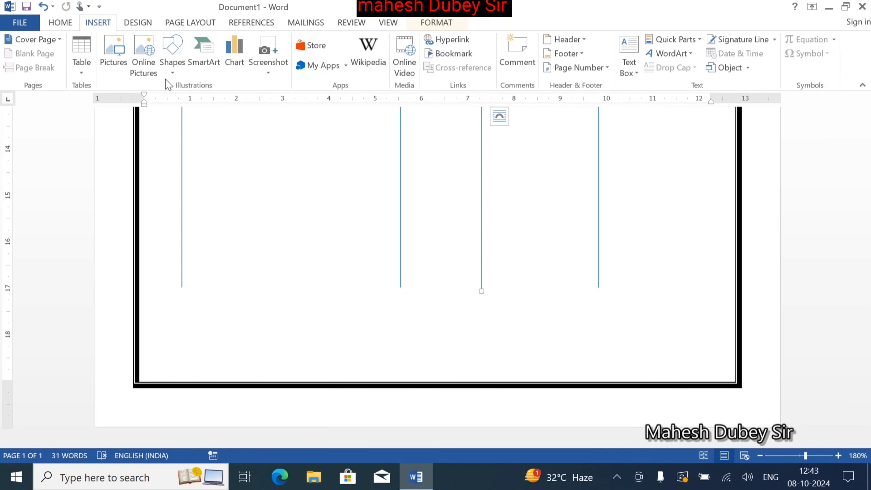
pyautogui.click(174, 70)
pyautogui.click(174, 99)
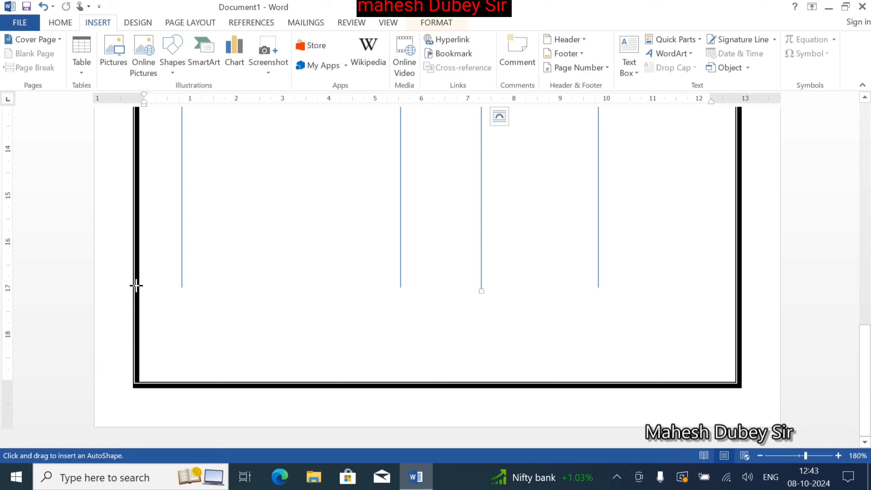
pyautogui.moveTo(136, 286)
pyautogui.mouseDown()
pyautogui.moveTo(521, 294)
pyautogui.moveTo(643, 276)
pyautogui.moveTo(740, 276)
pyautogui.mouseUp()
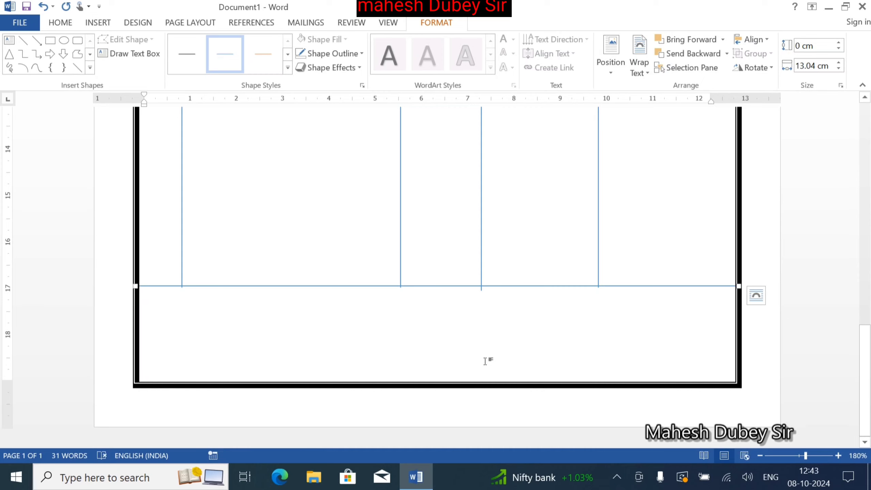
pyautogui.hotkey('ctrl', 'Down')
pyautogui.hotkey('ctrl', 'Down')
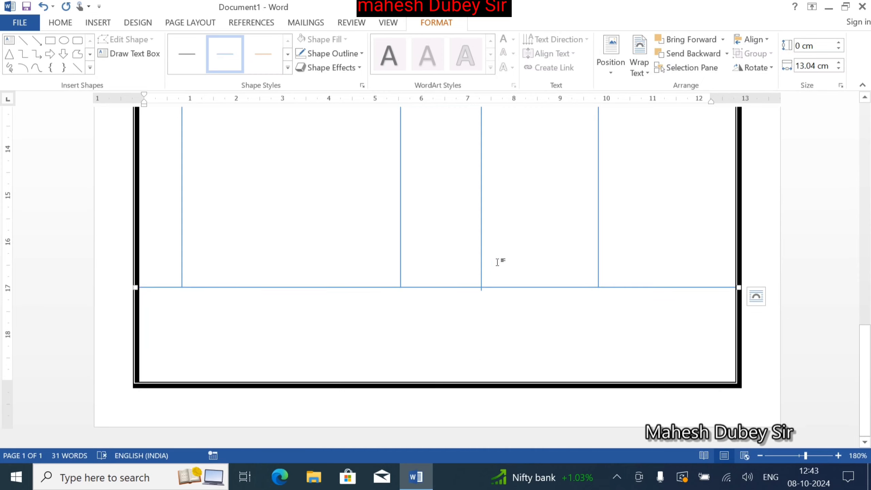
# Nudge the column line between QTY and Unit Price up so its lower end meets the horizontal line.
pyautogui.click(481, 258)
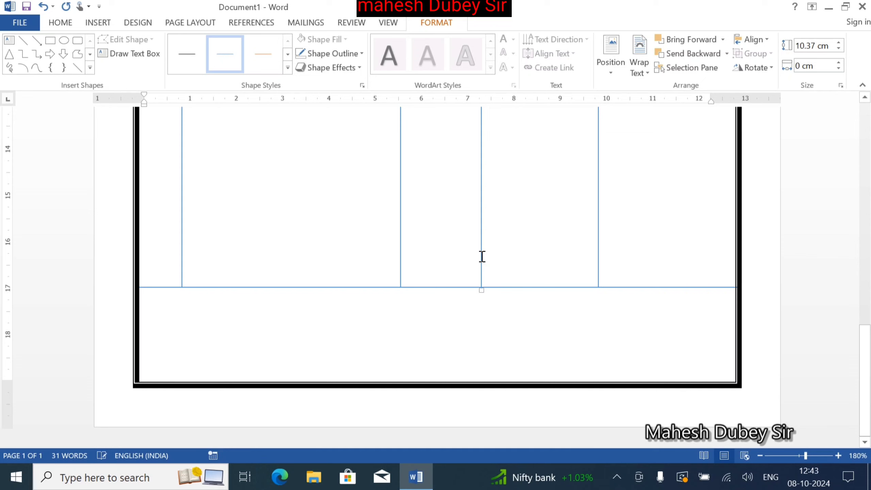
pyautogui.click(482, 256)
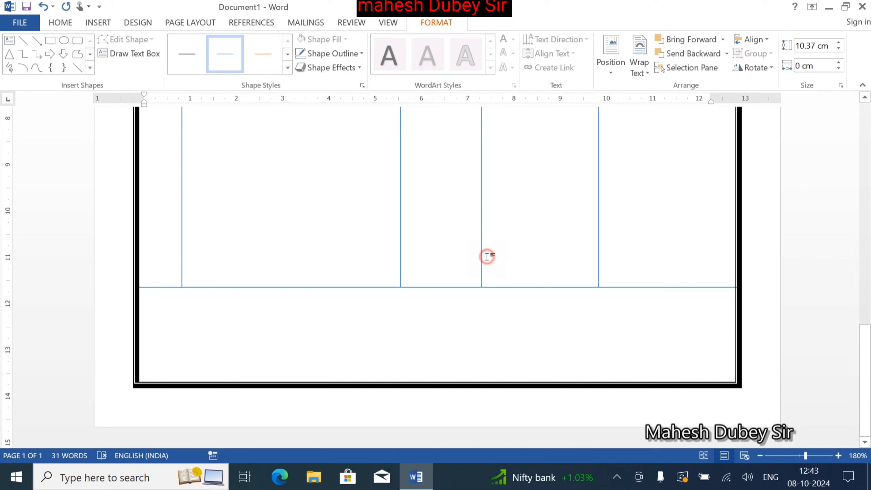
pyautogui.scroll(-3, 509, 346)
pyautogui.click(395, 333)
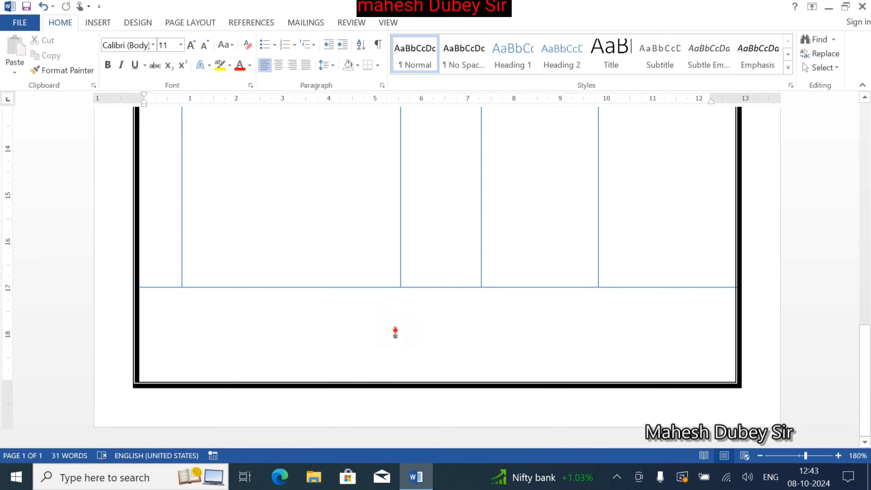
pyautogui.scroll(2, 395, 334)
pyautogui.scroll(-2, 397, 334)
# Draw a near-vertical line about 2.13 cm long from the foot of the Unit Price/Amout column line to the bottom page border.
pyautogui.click(98, 23)
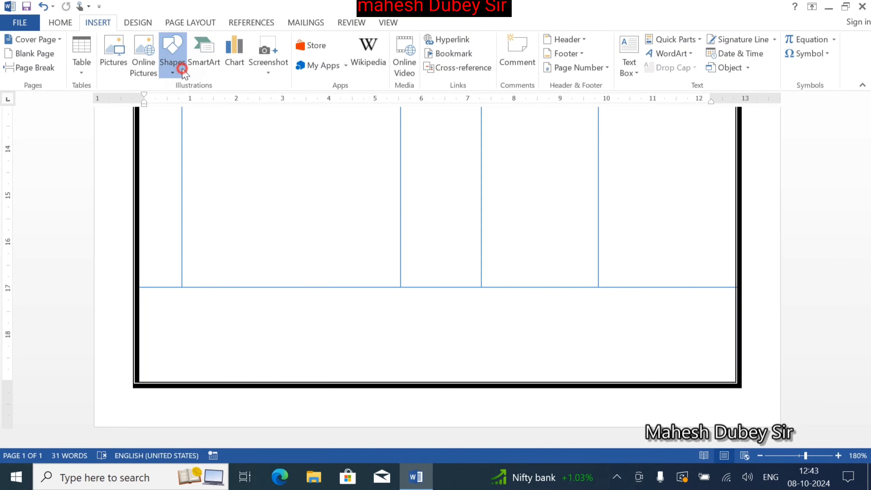
pyautogui.click(172, 55)
pyautogui.click(182, 112)
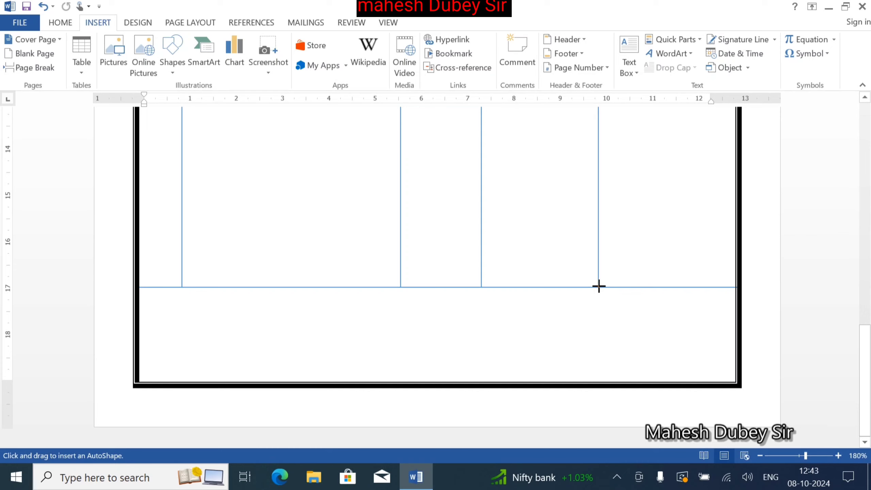
pyautogui.moveTo(599, 286)
pyautogui.mouseDown()
pyautogui.moveTo(717, 404)
pyautogui.moveTo(601, 370)
pyautogui.moveTo(603, 383)
pyautogui.mouseUp()
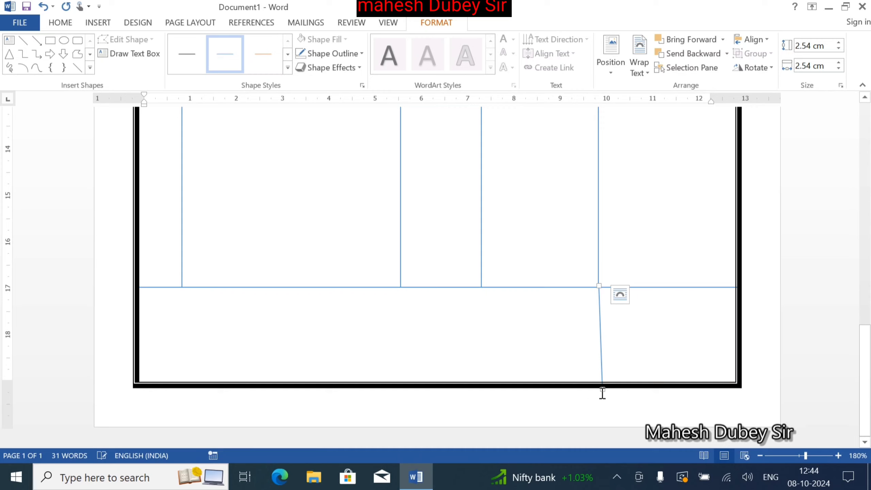
pyautogui.moveTo(599, 389); pyautogui.dragTo(600, 385)
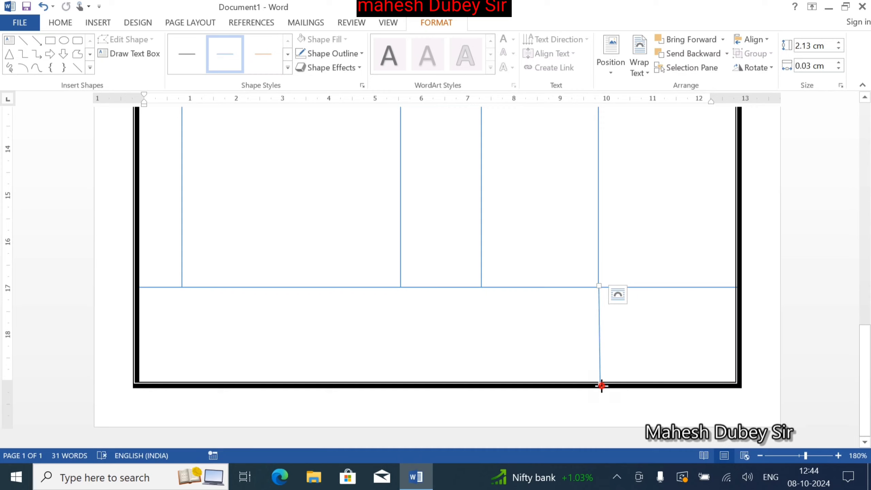
# Undo the accidental resize of the short line below the Amout divider and pull its lower end back to the border's inner edge.
pyautogui.hotkey('ctrl', 'z')
pyautogui.hotkey('ctrl', 'z')
pyautogui.hotkey('ctrl', 'z')
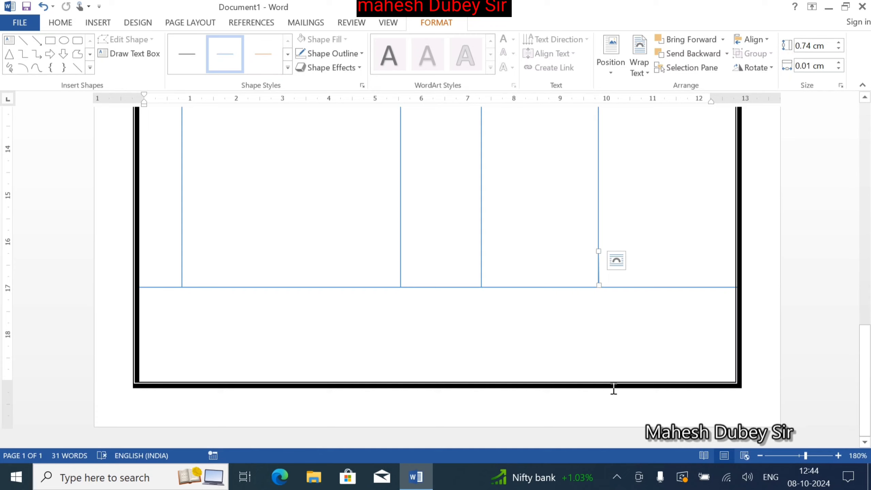
pyautogui.hotkey('ctrl', 'z')
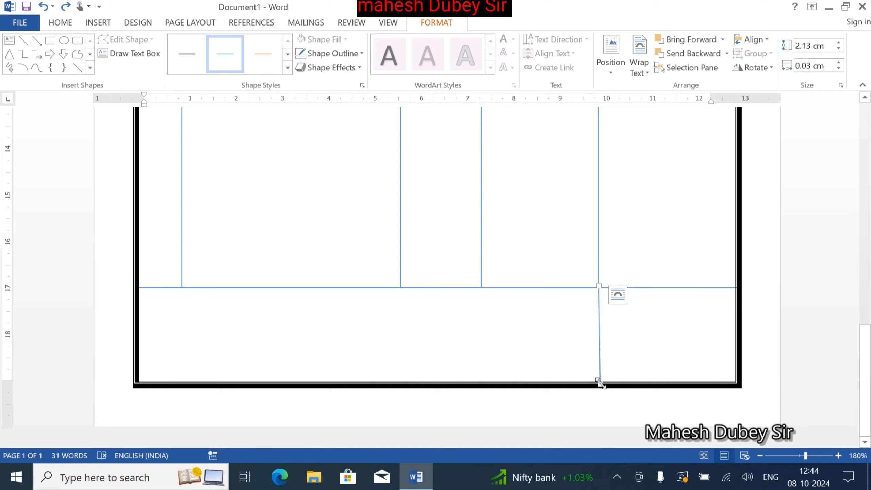
pyautogui.moveTo(600, 383); pyautogui.dragTo(600, 382)
pyautogui.click(647, 371)
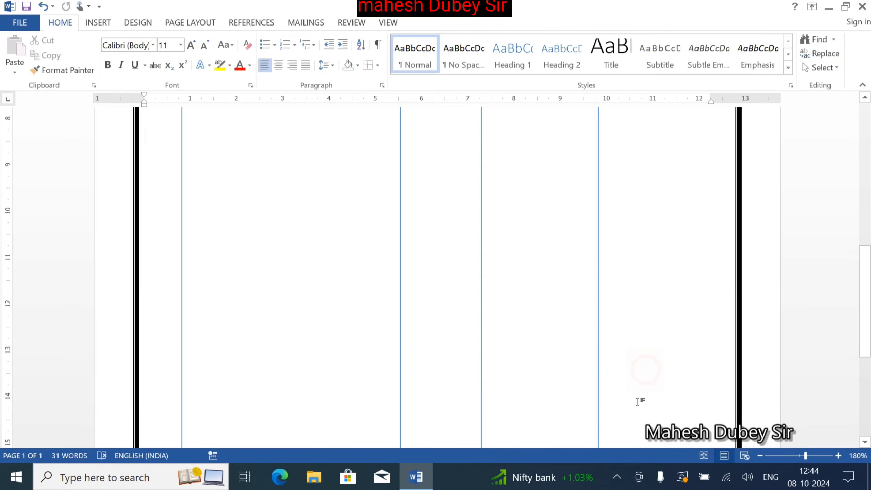
pyautogui.scroll(-5, 628, 362)
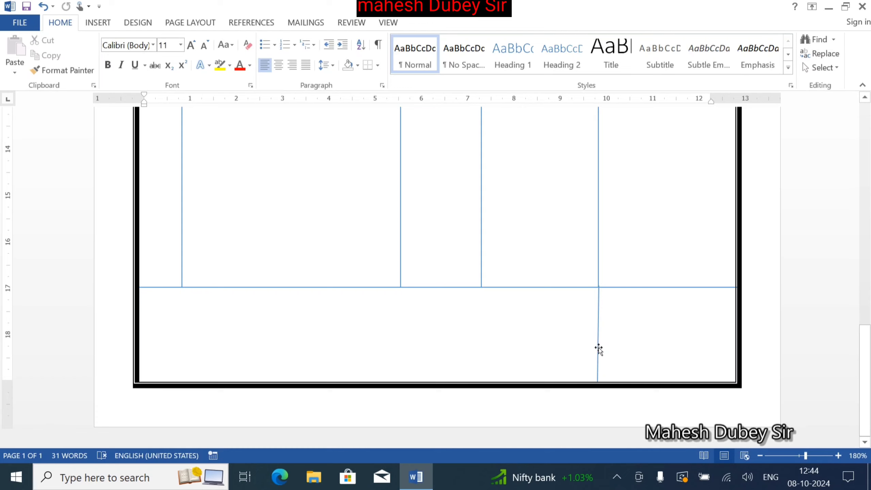
pyautogui.scroll(3, 598, 348)
pyautogui.scroll(-3, 613, 296)
# Straighten the short line below the Amout divider by shifting its lower end slightly to the right.
pyautogui.click(597, 332)
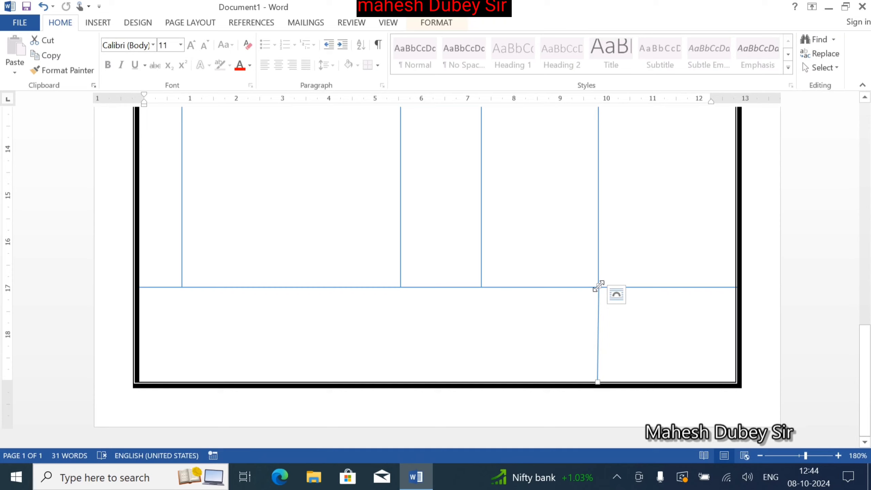
pyautogui.click(597, 381)
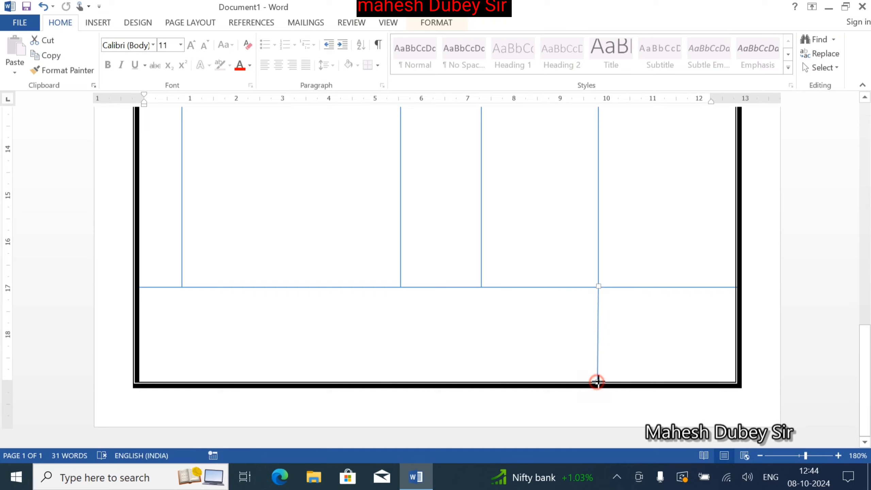
pyautogui.moveTo(597, 381); pyautogui.dragTo(599, 381)
pyautogui.click(651, 331)
pyautogui.scroll(5, 584, 292)
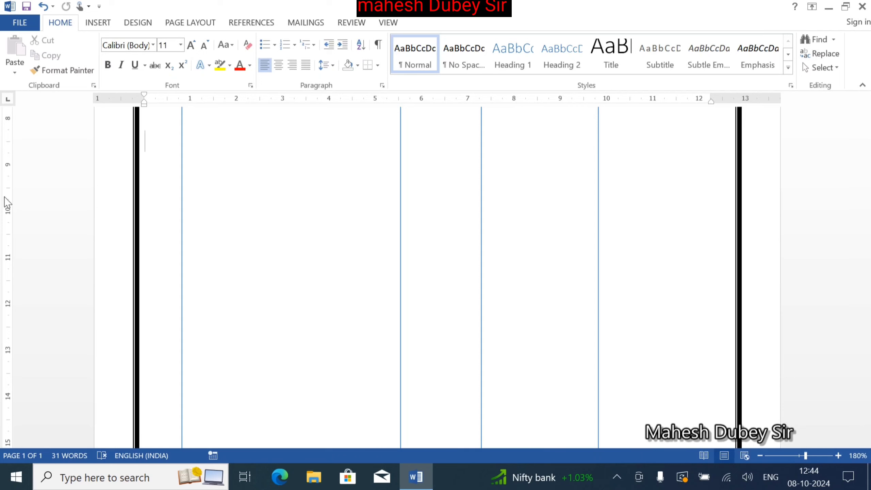
pyautogui.scroll(10, 356, 296)
pyautogui.scroll(-15, 553, 348)
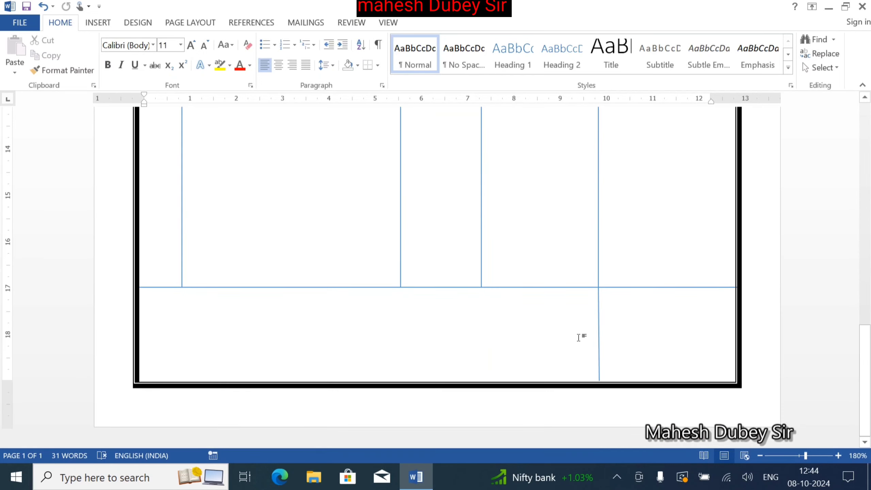
# Duplicate the short vertical line in the footer area and rotate the copy right 90°.
pyautogui.click(601, 321)
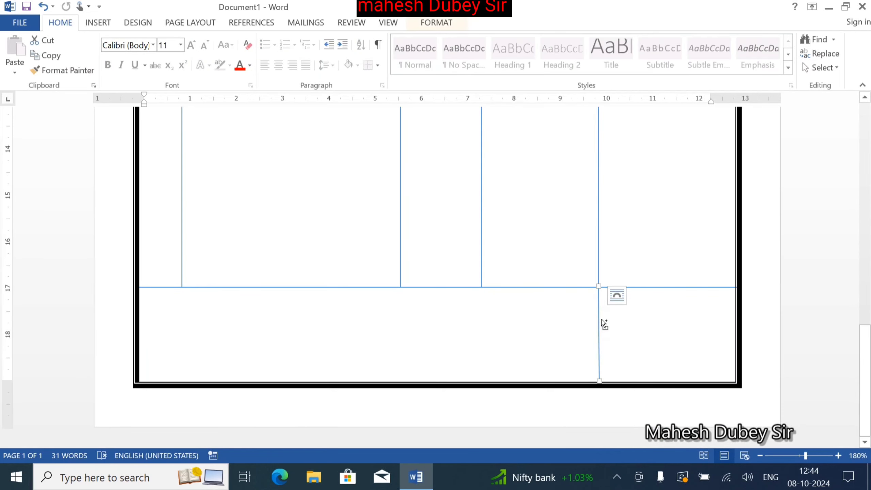
pyautogui.hotkey('ctrl', 'c')
pyautogui.hotkey('ctrl', 'v')
pyautogui.press('ctrl')
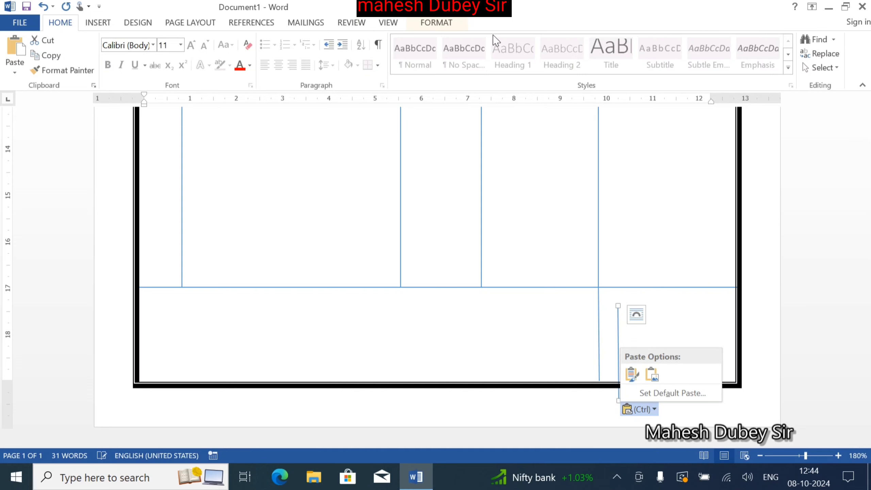
pyautogui.click(452, 27)
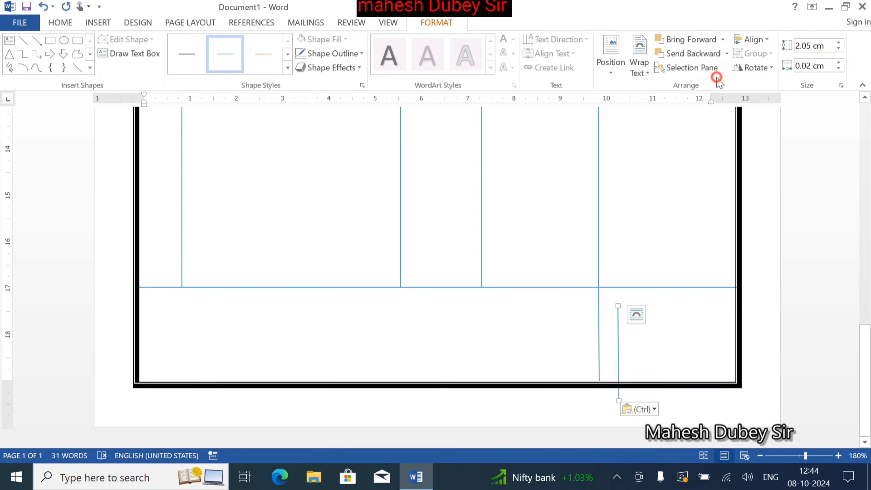
pyautogui.click(756, 67)
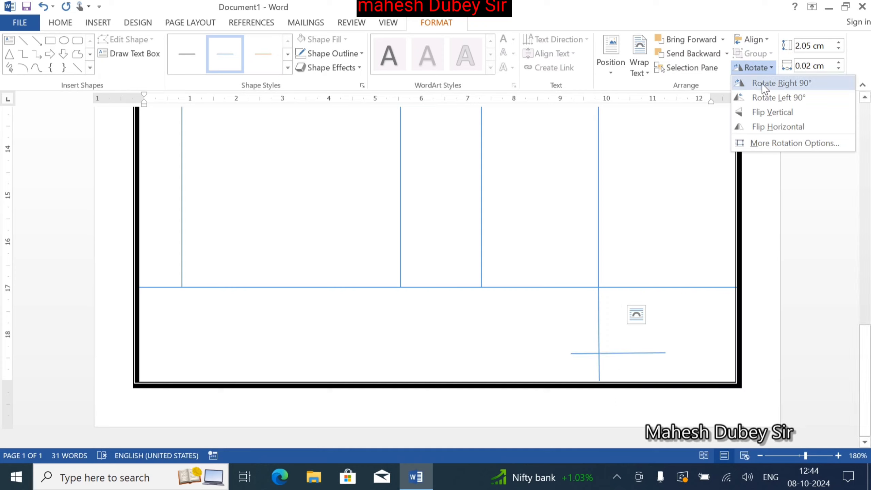
pyautogui.click(762, 84)
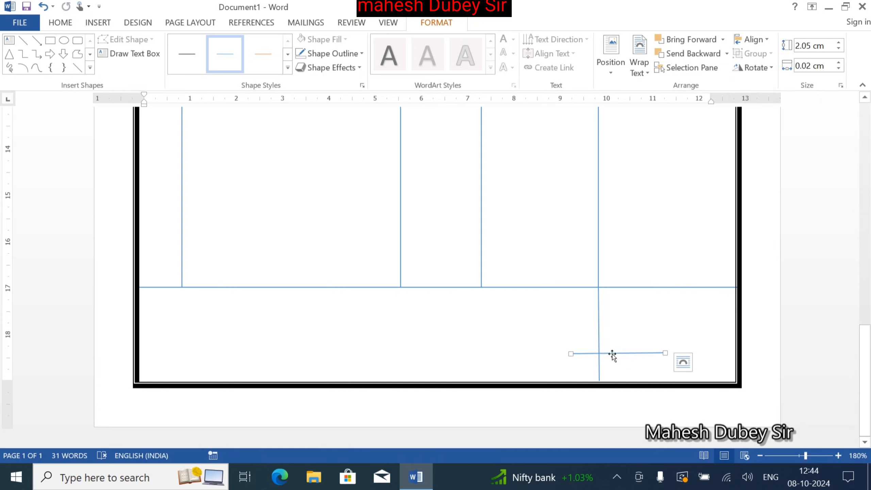
# Move the rotated line below the Amout column against the short vertical line and extend it to the right border, about 2.95 cm long.
pyautogui.moveTo(612, 354); pyautogui.dragTo(640, 316)
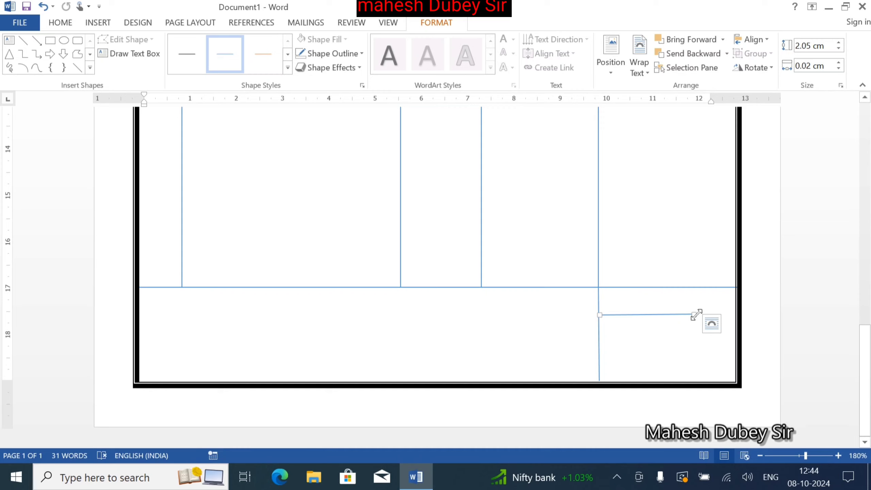
pyautogui.moveTo(694, 314); pyautogui.dragTo(735, 314)
pyautogui.scroll(5, 642, 355)
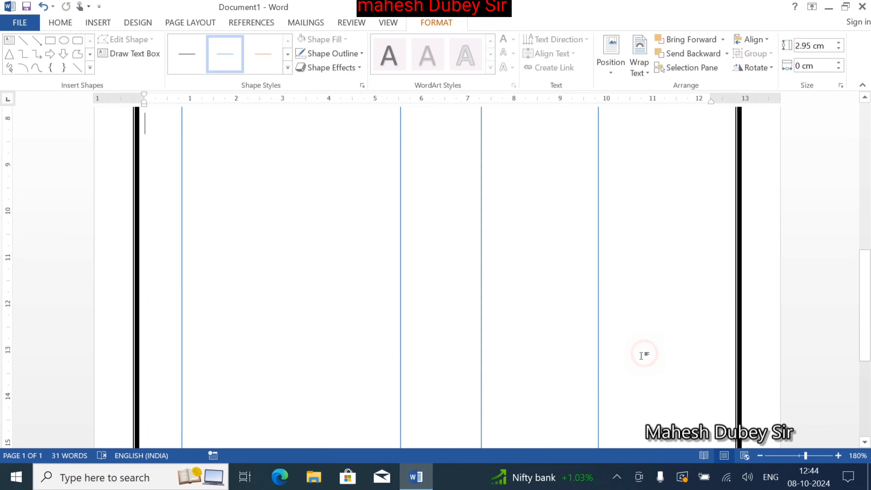
pyautogui.click(630, 355)
pyautogui.scroll(-5, 634, 354)
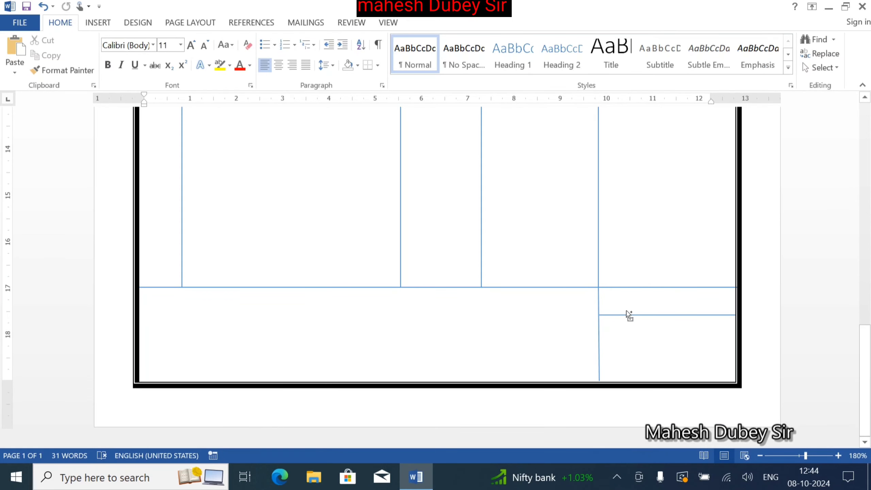
# Copy the short horizontal line downward to divide the area below the Amout column into three rows.
pyautogui.moveTo(630, 315); pyautogui.dragTo(632, 341)
pyautogui.scroll(3, 539, 308)
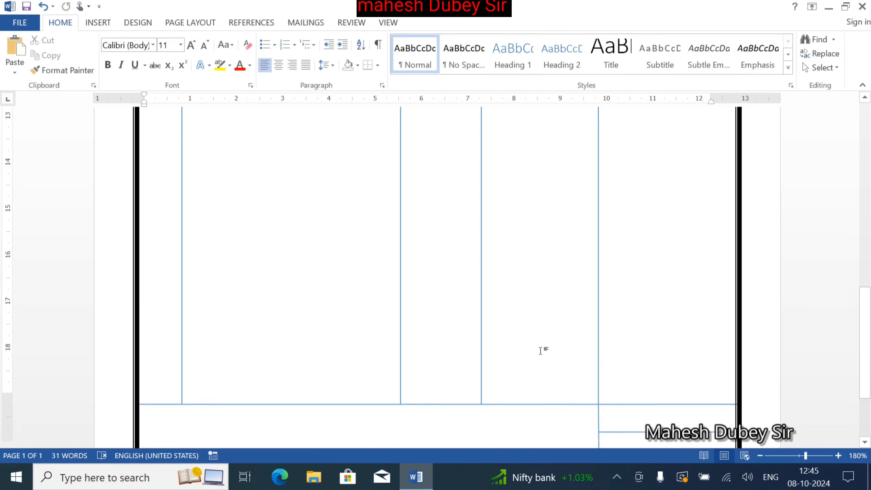
pyautogui.scroll(-3, 549, 340)
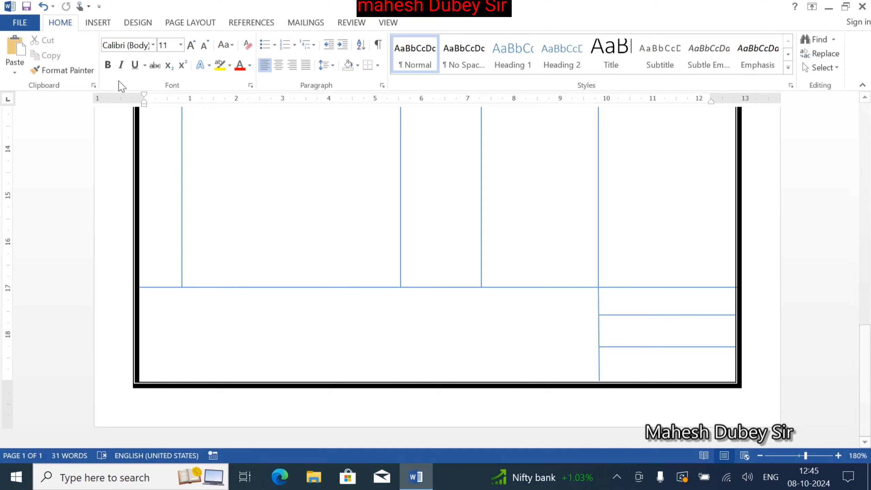
# Draw a text box in the footer area and move it beside the short vertical divider, just below the item section.
pyautogui.click(98, 22)
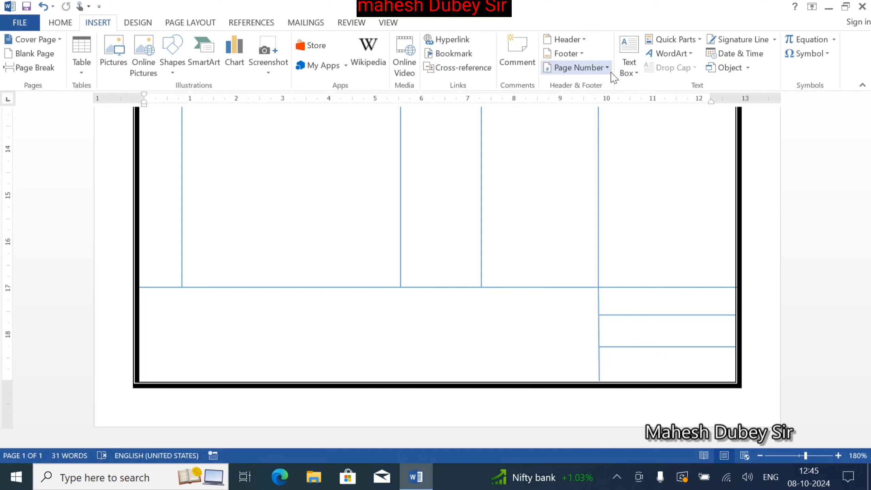
pyautogui.click(629, 69)
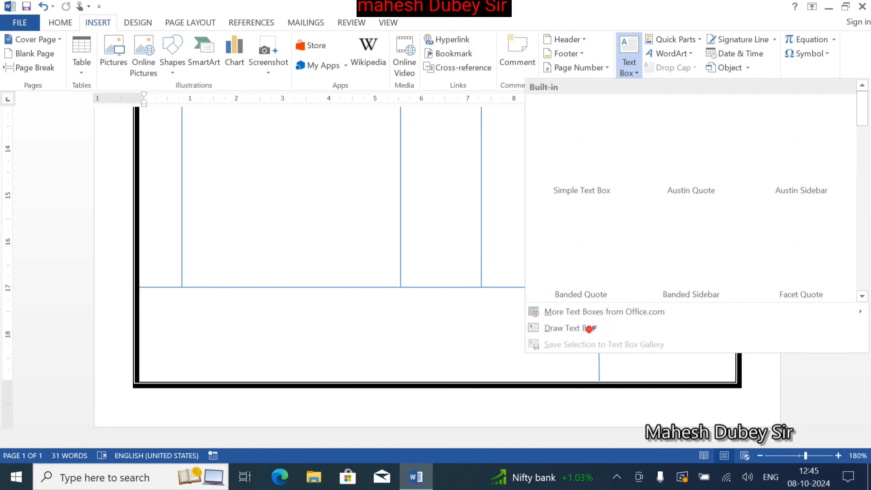
pyautogui.click(589, 328)
pyautogui.click(587, 327)
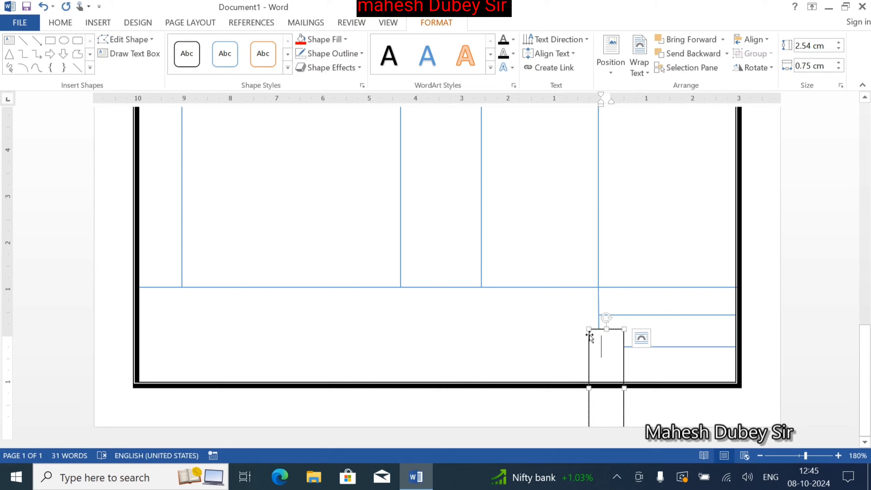
pyautogui.moveTo(590, 332); pyautogui.dragTo(568, 289)
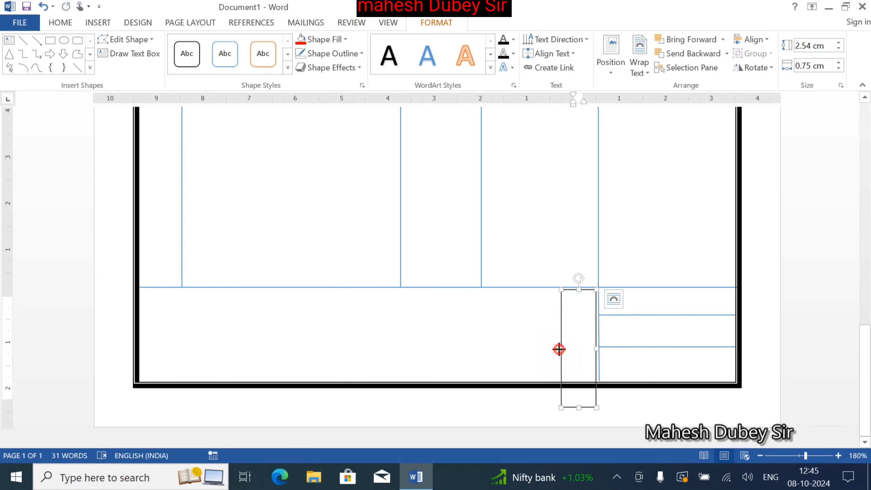
# Resize the footer text box to about 1.89 cm high and 1.61 cm wide so it fits above the bottom border.
pyautogui.moveTo(562, 348); pyautogui.dragTo(537, 349)
pyautogui.moveTo(568, 407); pyautogui.dragTo(567, 372)
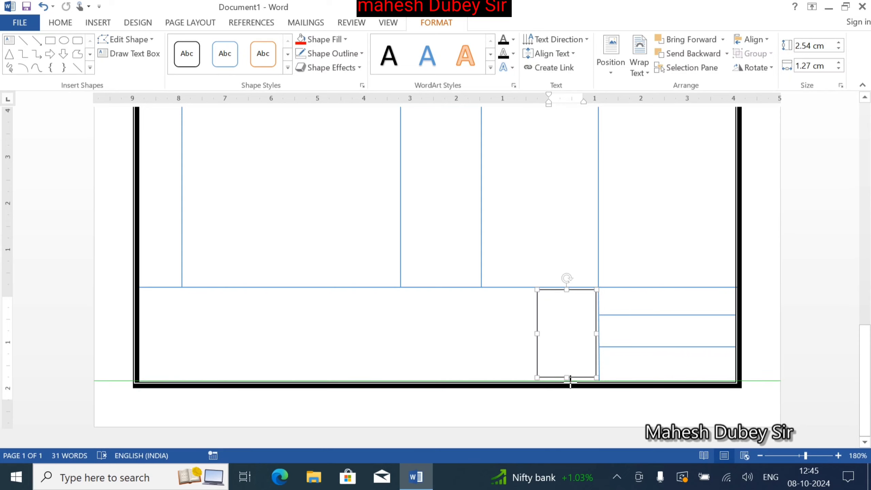
pyautogui.moveTo(571, 381); pyautogui.dragTo(571, 378)
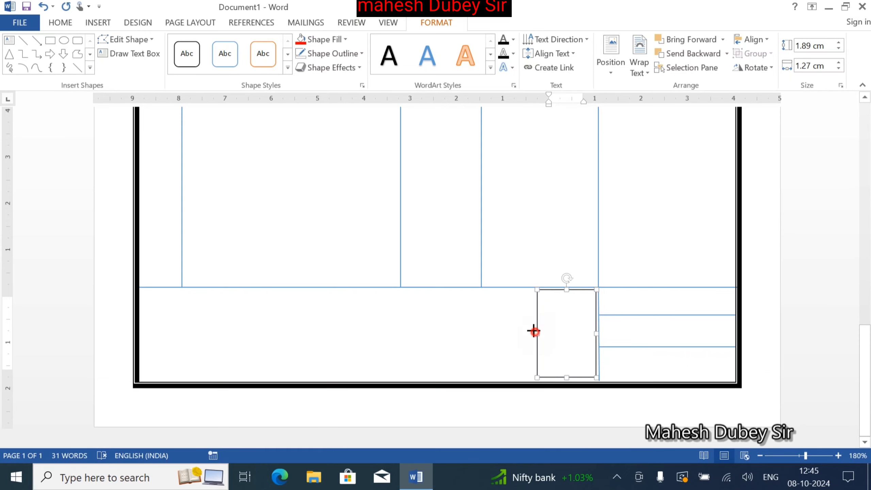
pyautogui.moveTo(536, 333); pyautogui.dragTo(522, 332)
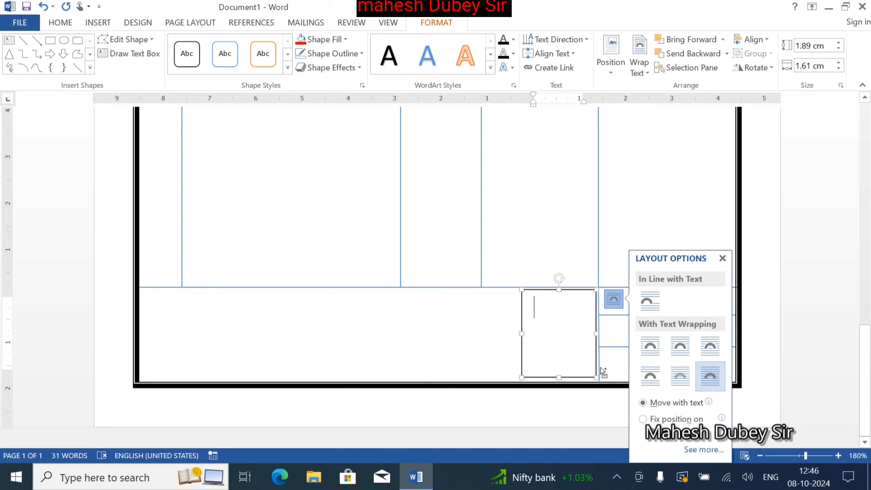
# Enter the labels Total, Discount, GST and G.Totl on separate lines in the footer text box at font size 9.
pyautogui.click(59, 23)
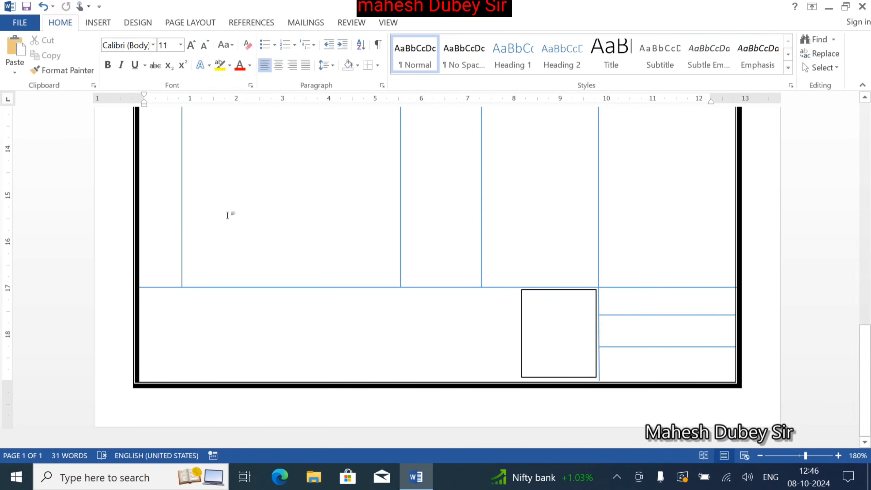
pyautogui.write('T')
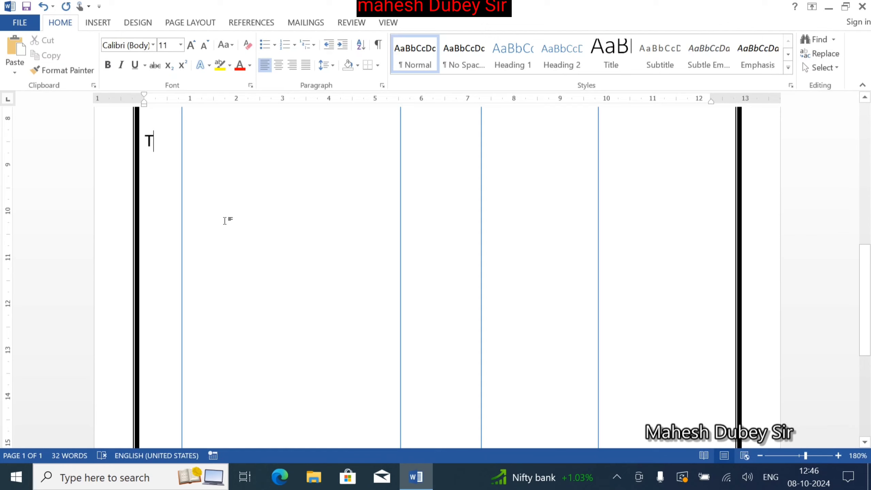
pyautogui.press('BackSpace')
pyautogui.scroll(-10, 447, 327)
pyautogui.click(572, 342)
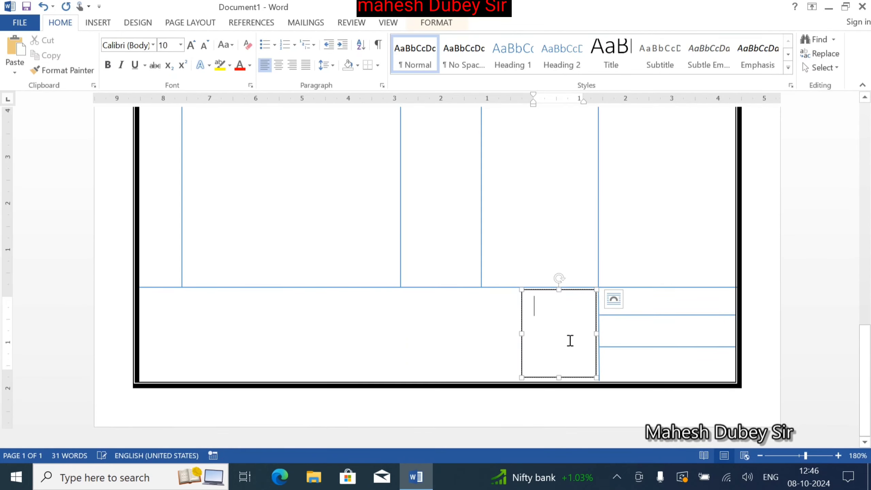
pyautogui.write('Tota')
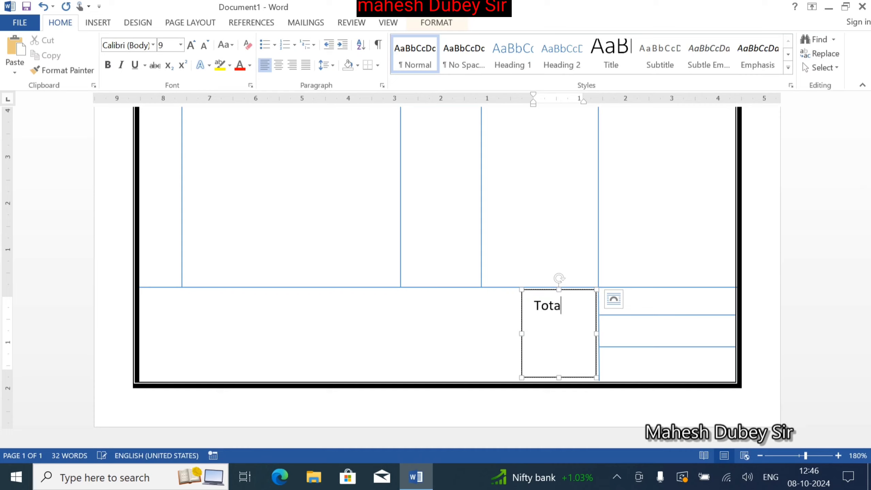
pyautogui.write('l')
pyautogui.press('Return')
pyautogui.write('Discount')
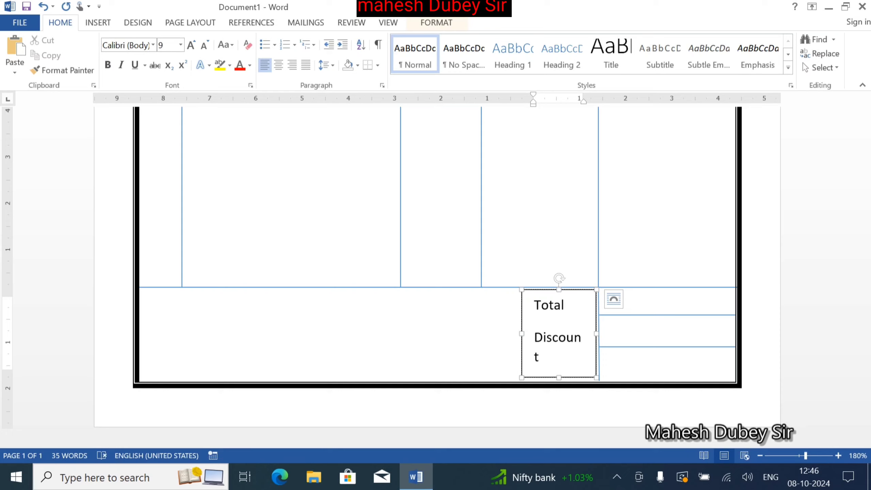
# Remove the space after paragraphs for all the labels and widen the text box so Discount fits on one line.
pyautogui.hotkey('ctrl', 'a')
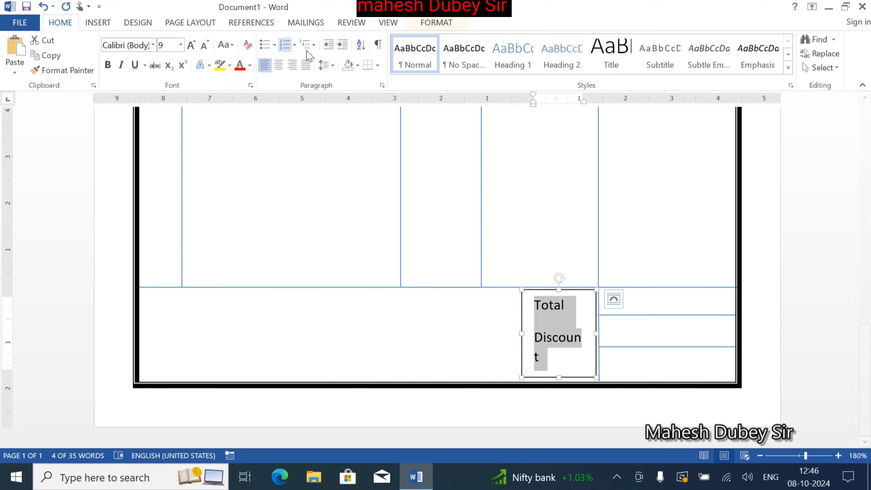
pyautogui.click(326, 66)
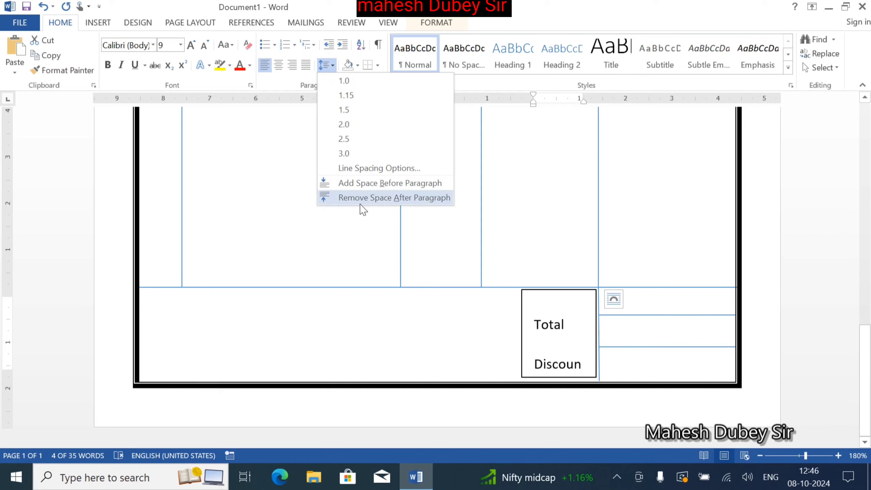
pyautogui.click(363, 204)
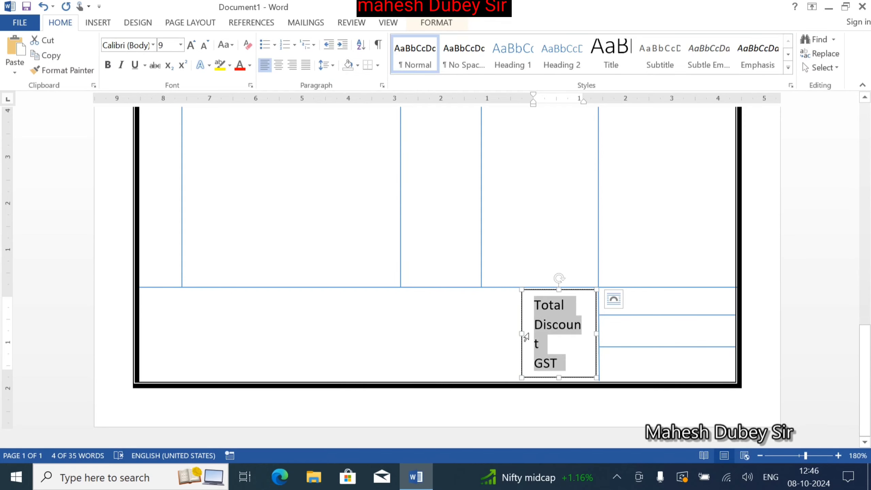
pyautogui.moveTo(520, 332); pyautogui.dragTo(510, 333)
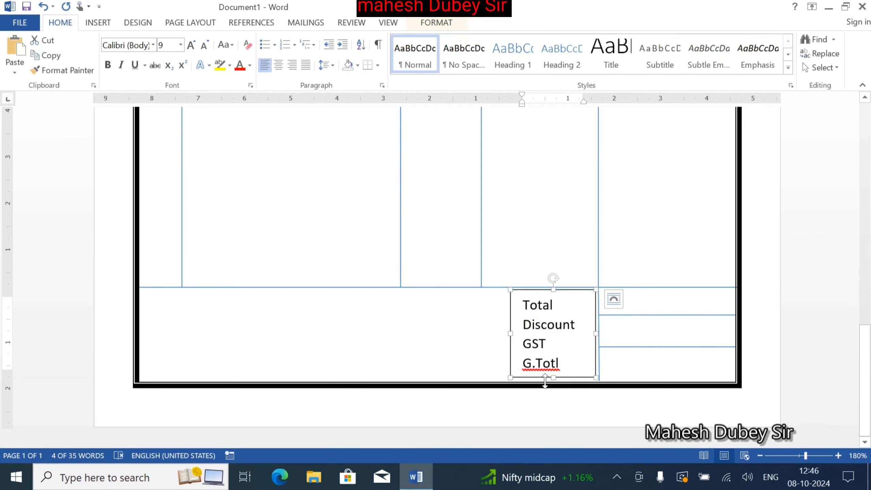
# Correct the last label in the footer text box to Gr. Total.
pyautogui.click(578, 363)
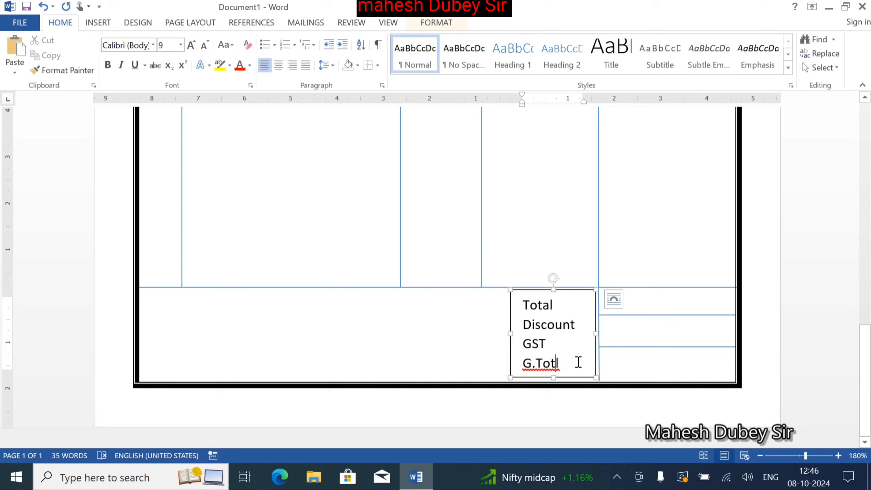
pyautogui.press('BackSpace')
pyautogui.write('al')
pyautogui.click(591, 363)
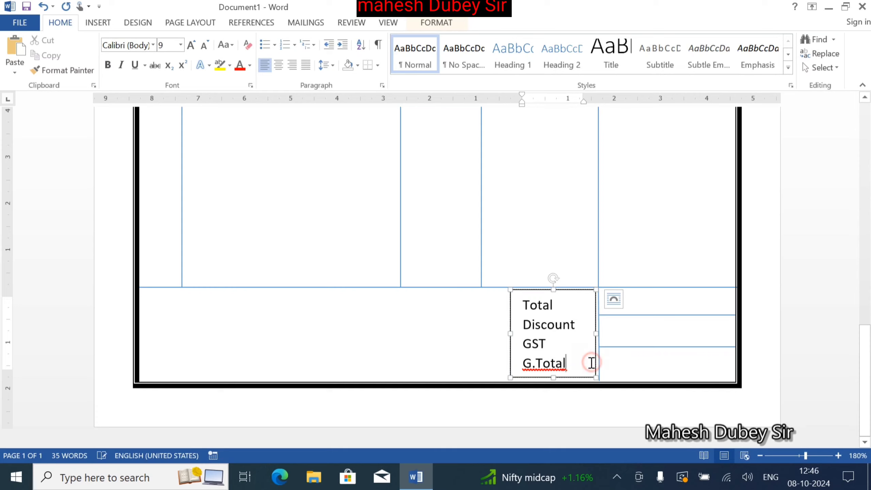
pyautogui.rightClick(537, 363)
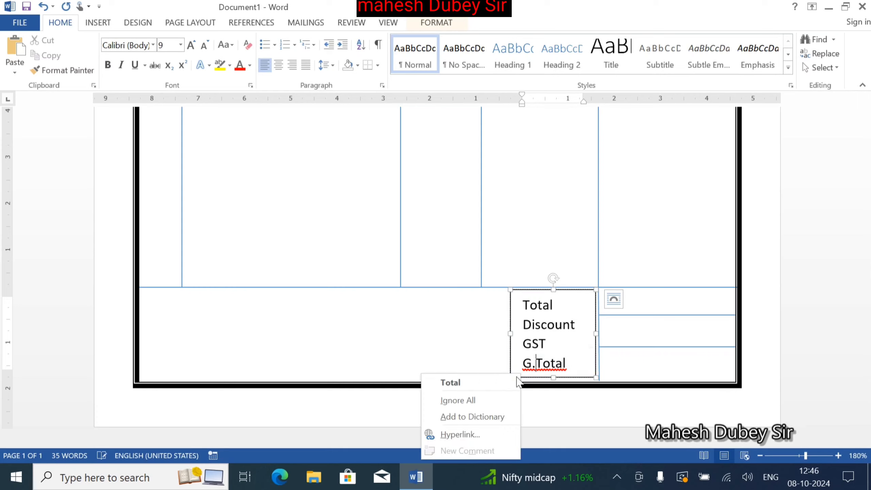
pyautogui.press('Escape')
pyautogui.press('BackSpace')
pyautogui.press('BackSpace')
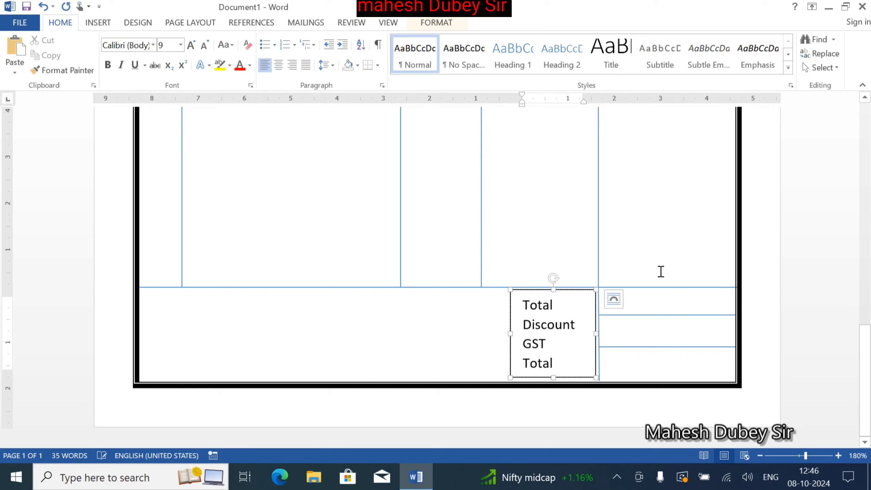
pyautogui.click(529, 364)
pyautogui.write('Gr.')
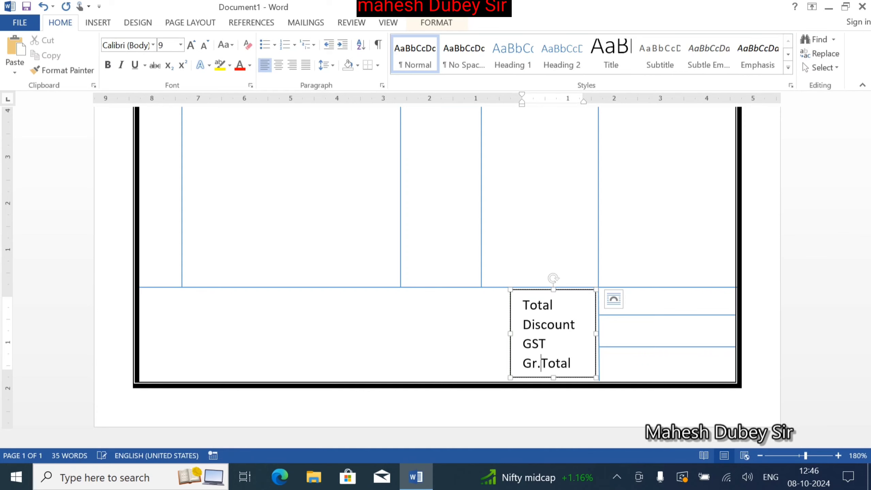
pyautogui.click(655, 297)
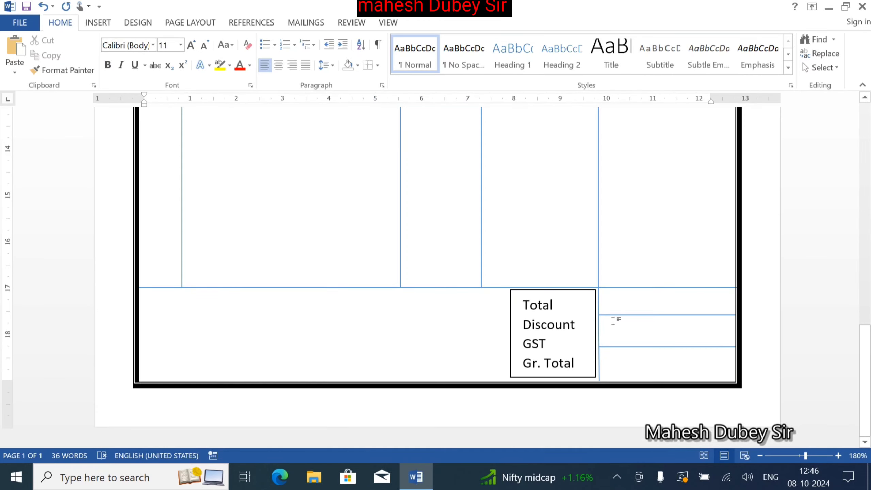
# Move the two short horizontal lines up beside the Total and Discount labels and copy the pair downward for the remaining rows.
pyautogui.moveTo(621, 315); pyautogui.dragTo(621, 308)
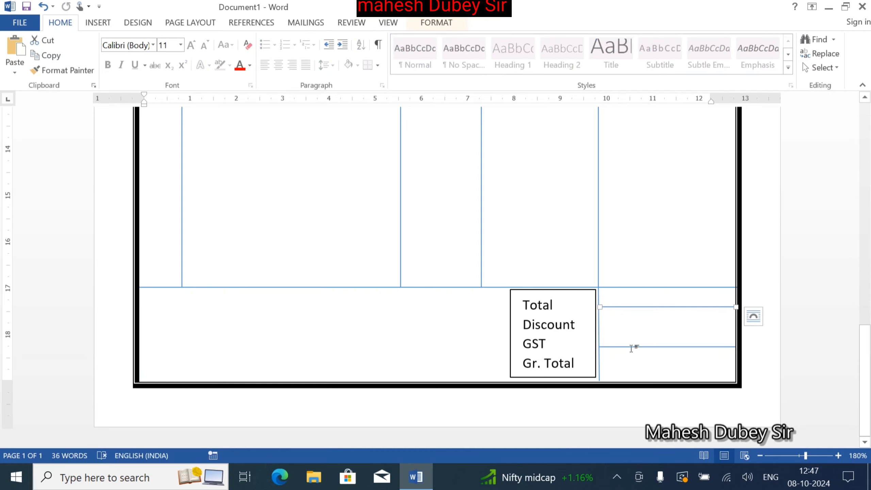
pyautogui.moveTo(631, 347); pyautogui.dragTo(631, 328)
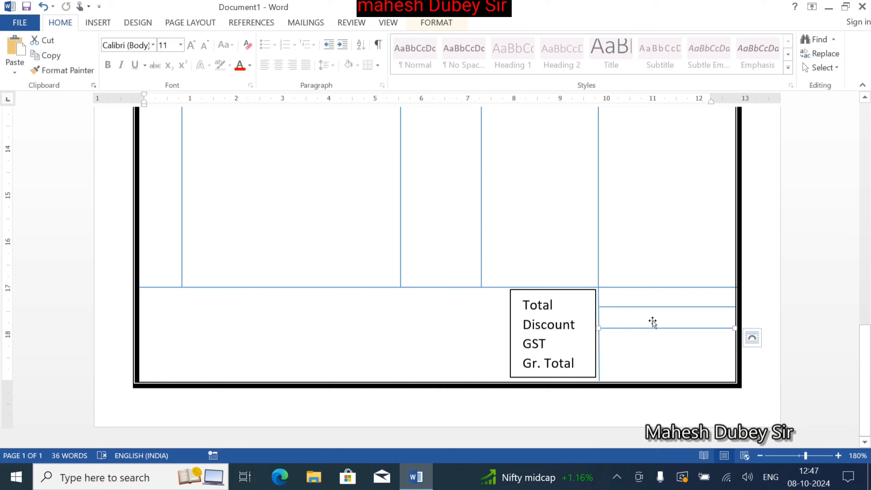
pyautogui.keyDown('shift'); pyautogui.click(652, 306); pyautogui.keyUp('shift')
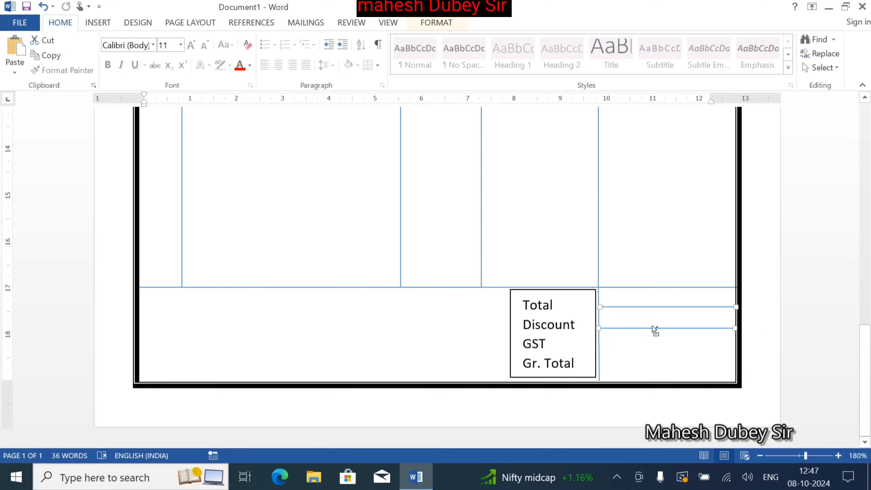
pyautogui.moveTo(655, 331); pyautogui.dragTo(659, 356)
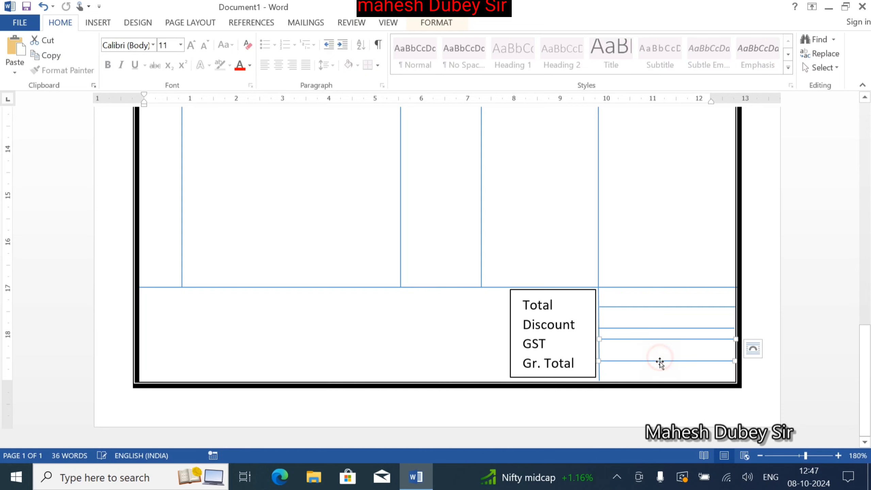
pyautogui.click(659, 375)
pyautogui.scroll(15, 701, 398)
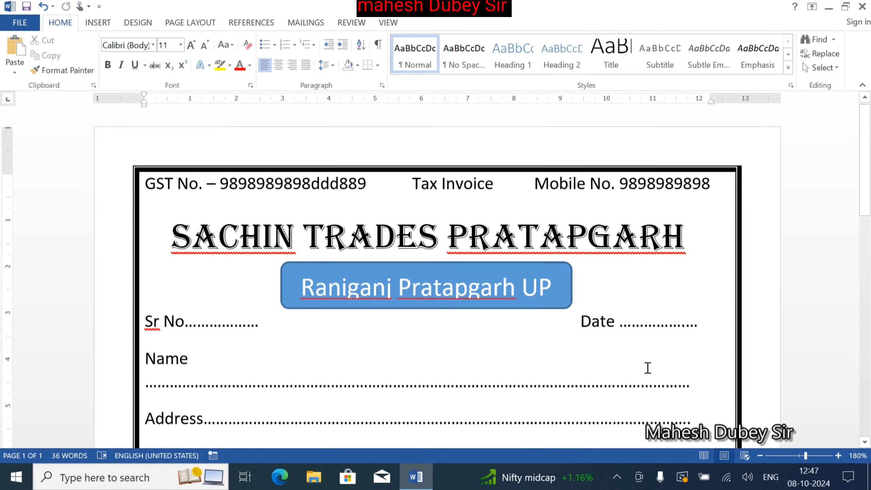
pyautogui.scroll(-15, 644, 368)
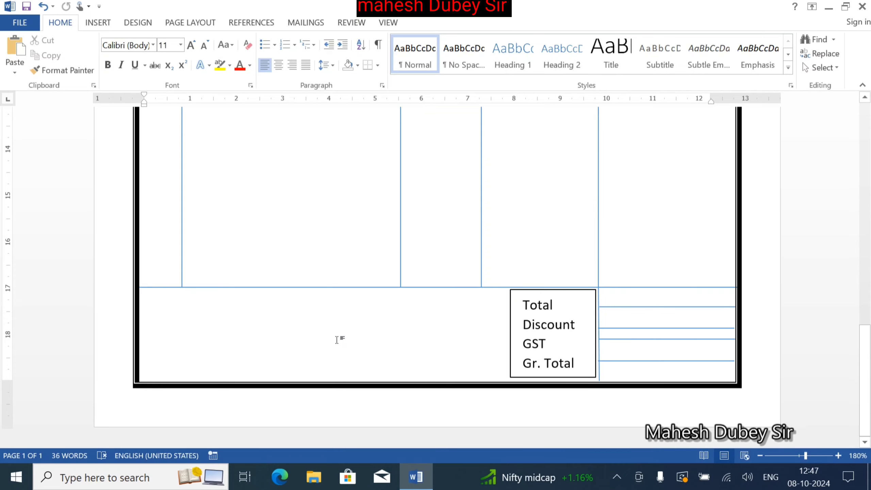
pyautogui.scroll(15, 466, 354)
pyautogui.scroll(-10, 472, 355)
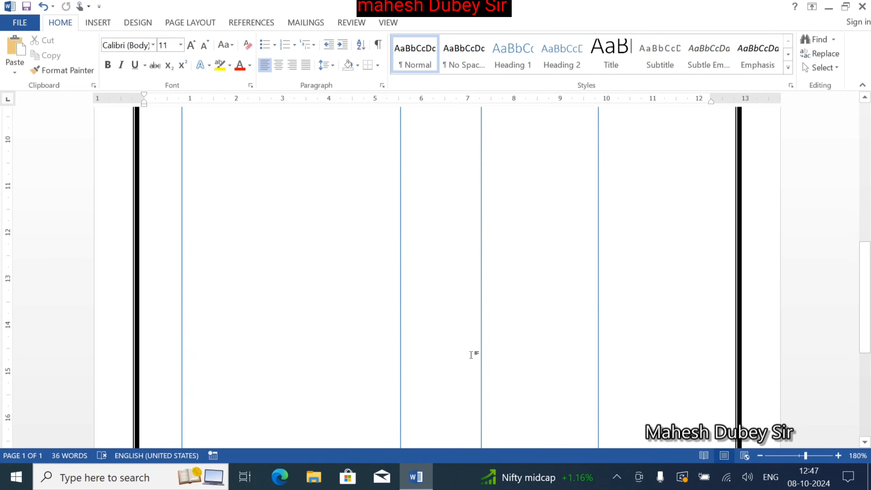
pyautogui.scroll(-4, 558, 421)
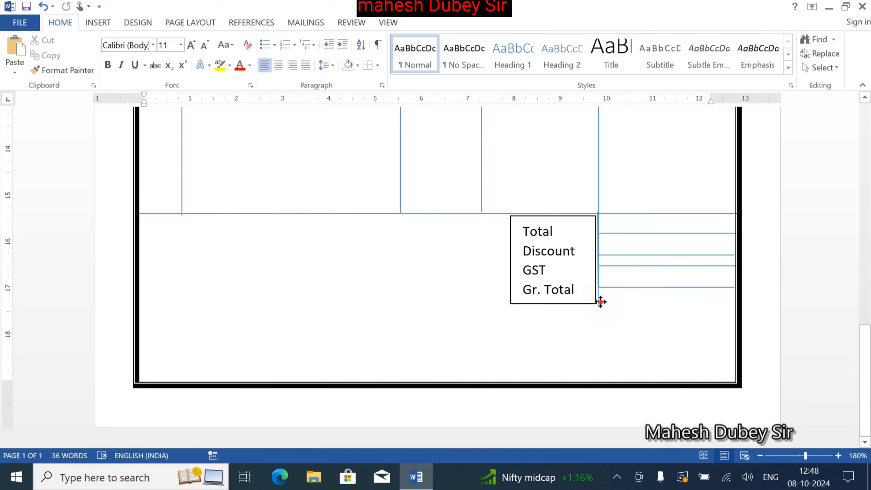
# Extend the short vertical divider down to the bottom border and move the third short horizontal line down into the empty space.
pyautogui.moveTo(601, 302); pyautogui.dragTo(603, 382)
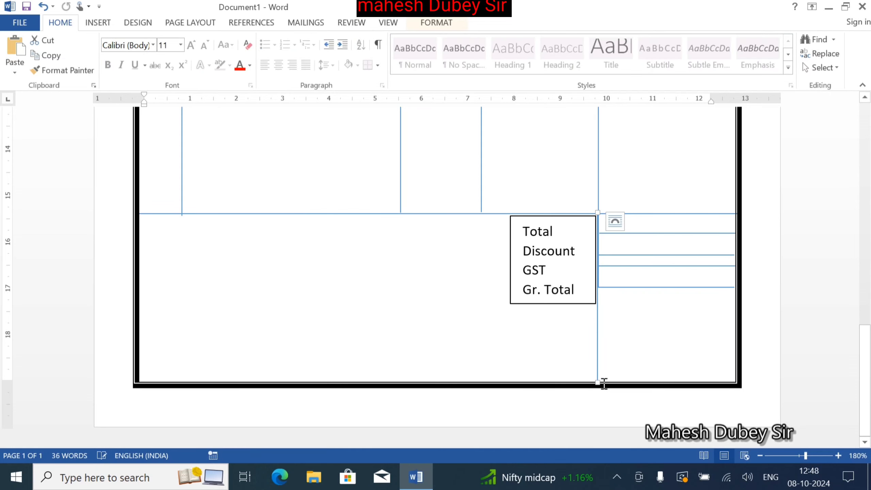
pyautogui.click(643, 311)
pyautogui.scroll(3, 644, 300)
pyautogui.scroll(-3, 645, 298)
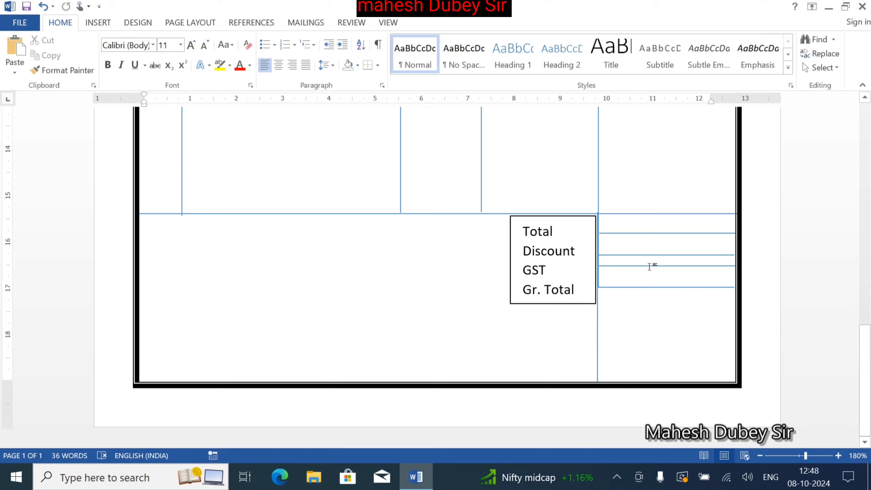
pyautogui.moveTo(650, 267); pyautogui.dragTo(653, 345)
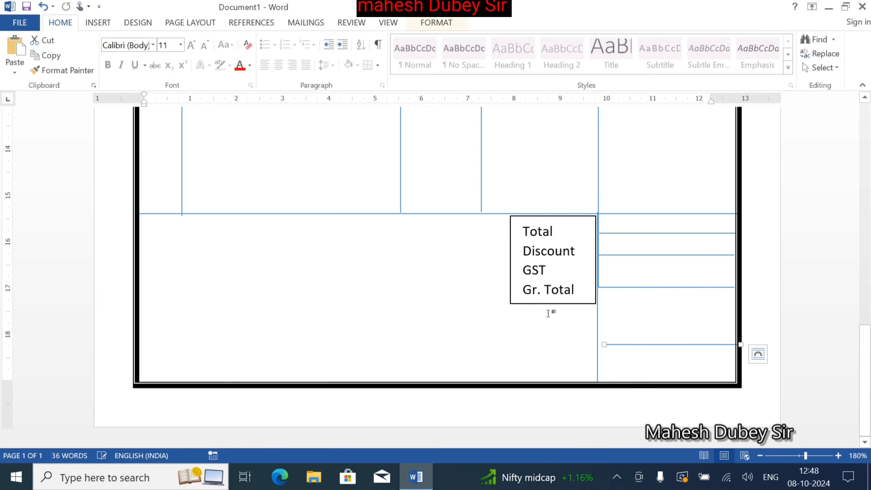
# Extend the totals label text box downward to just above the invoice's bottom border.
pyautogui.click(543, 290)
pyautogui.moveTo(553, 305); pyautogui.dragTo(554, 378)
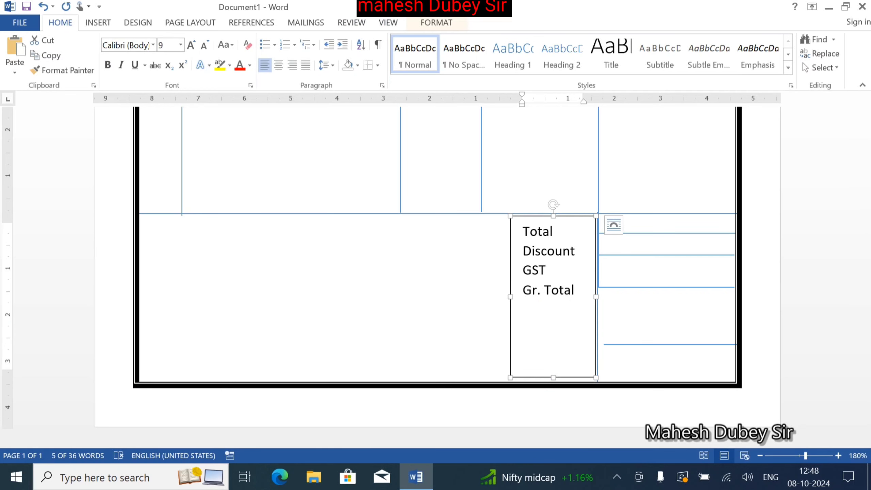
pyautogui.click(442, 23)
pyautogui.click(334, 39)
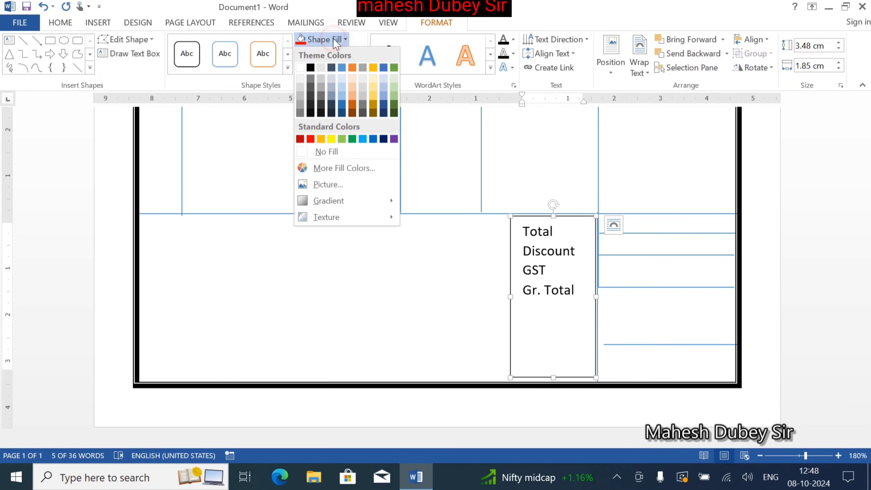
pyautogui.click(569, 91)
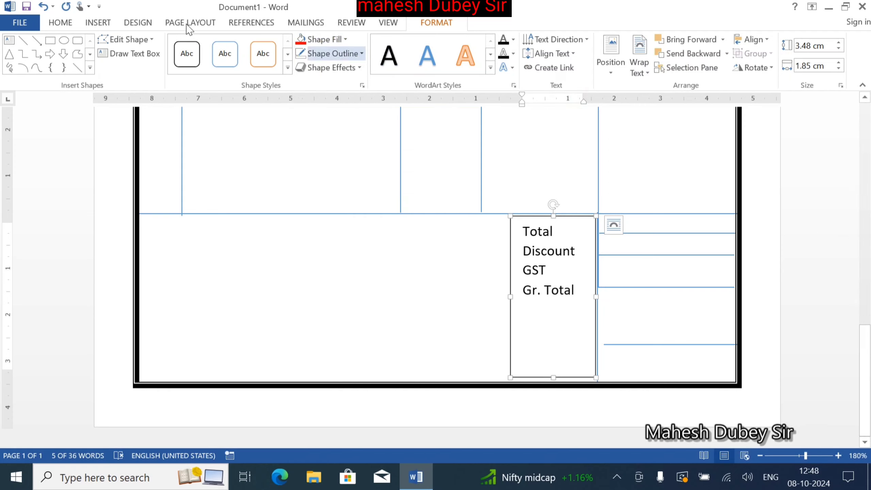
# Set the line spacing of the Total, Discount, GST and Gr. Total labels to 2.0.
pyautogui.click(60, 23)
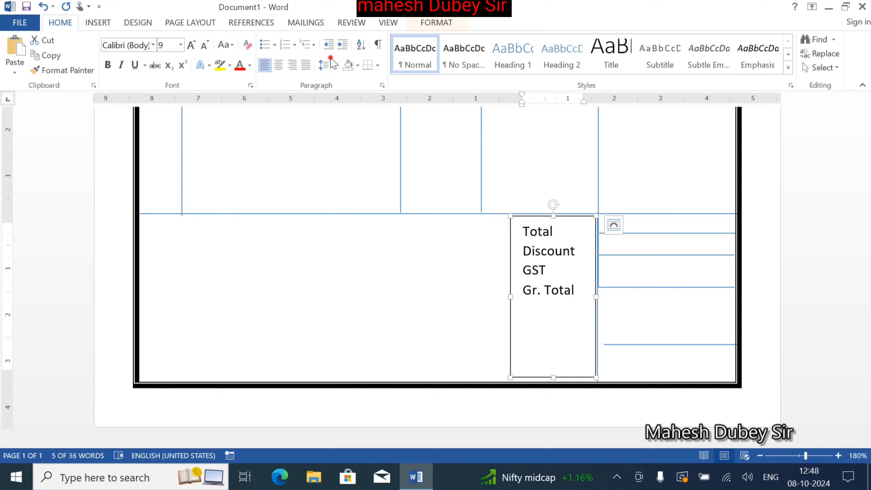
pyautogui.click(326, 65)
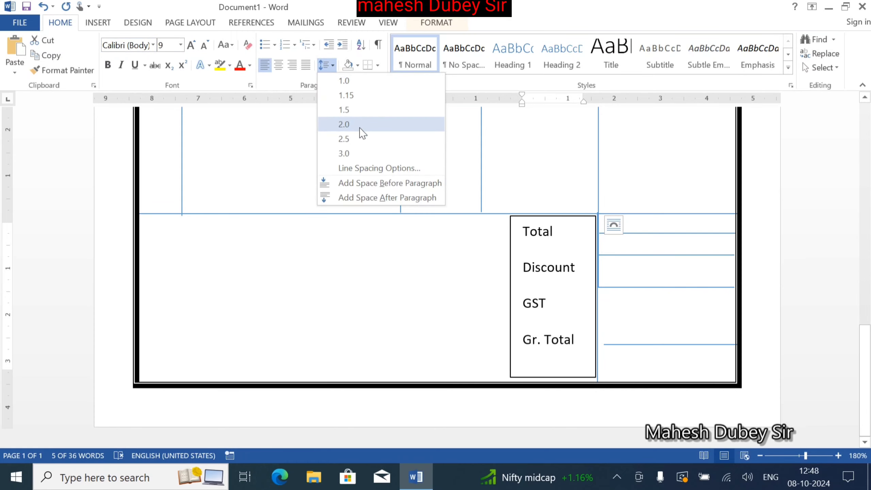
pyautogui.click(360, 124)
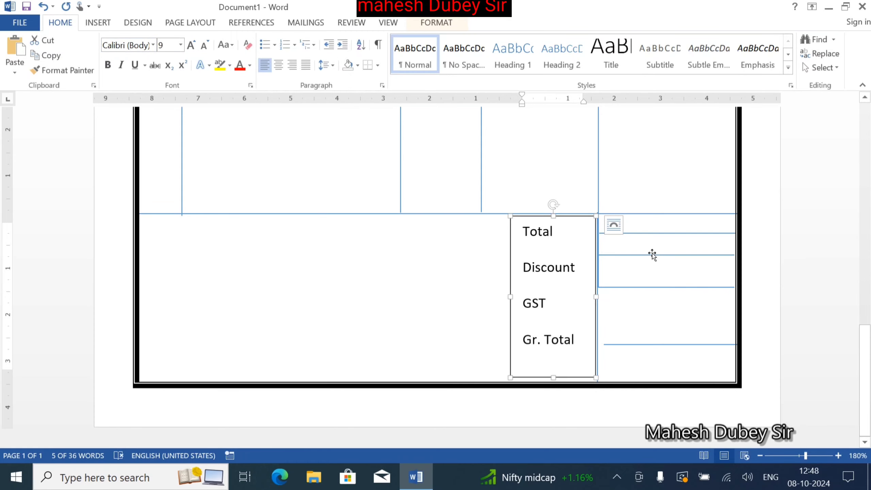
# Move the lower three short horizontal lines beside the labels down to suit the respaced Discount, GST and Gr. Total rows.
pyautogui.moveTo(652, 254)
pyautogui.mouseDown()
pyautogui.moveTo(653, 273)
pyautogui.moveTo(653, 261)
pyautogui.mouseUp()
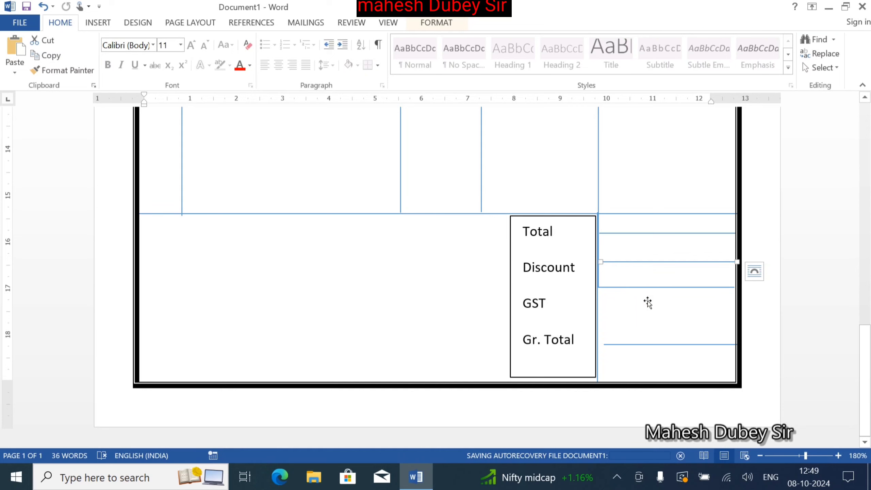
pyautogui.click(650, 288)
pyautogui.click(650, 297)
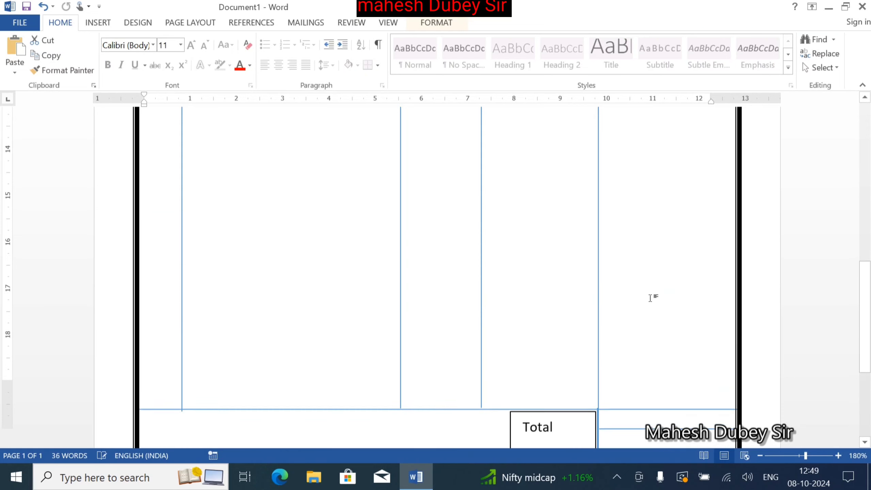
pyautogui.scroll(-5, 650, 297)
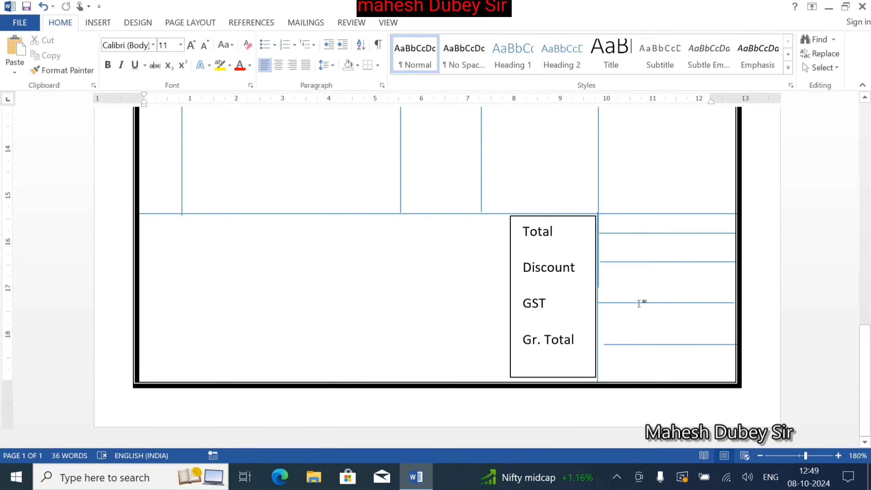
pyautogui.moveTo(642, 302); pyautogui.dragTo(642, 296)
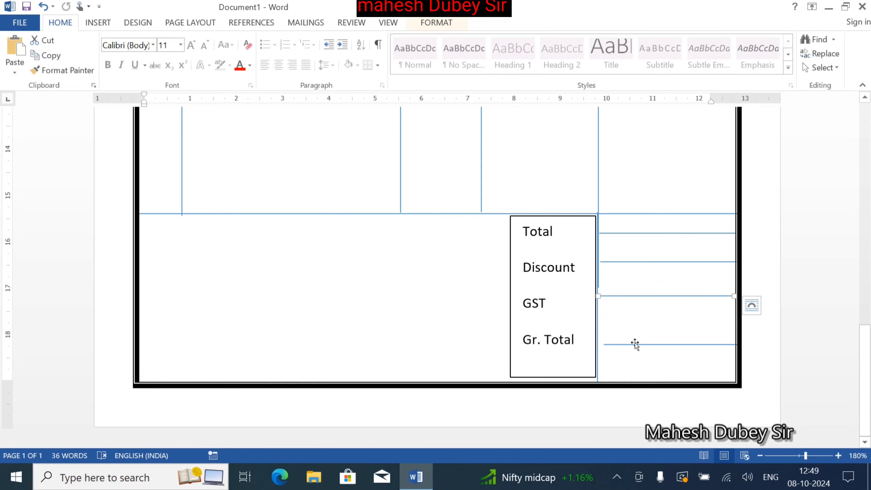
pyautogui.moveTo(635, 344); pyautogui.dragTo(633, 357)
pyautogui.moveTo(631, 296); pyautogui.dragTo(630, 320)
pyautogui.click(447, 290)
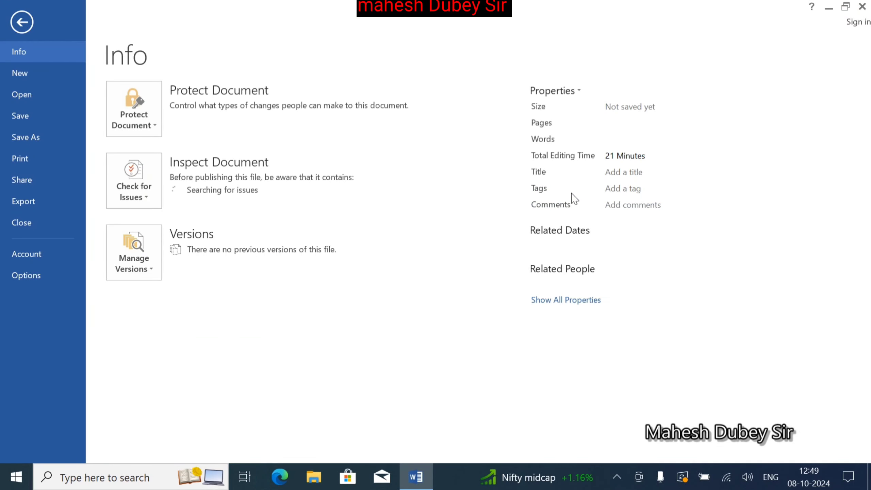
# Show the invoice in print preview, zoomed to fit the whole page.
pyautogui.click(50, 150)
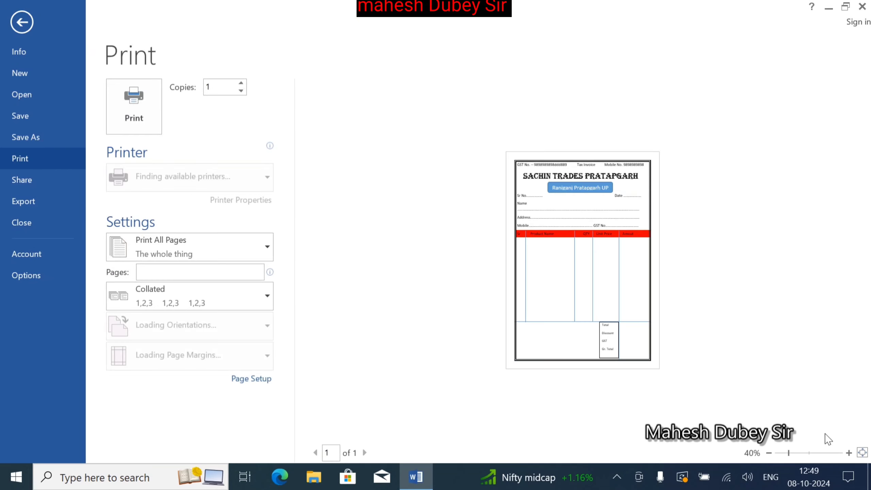
pyautogui.click(862, 452)
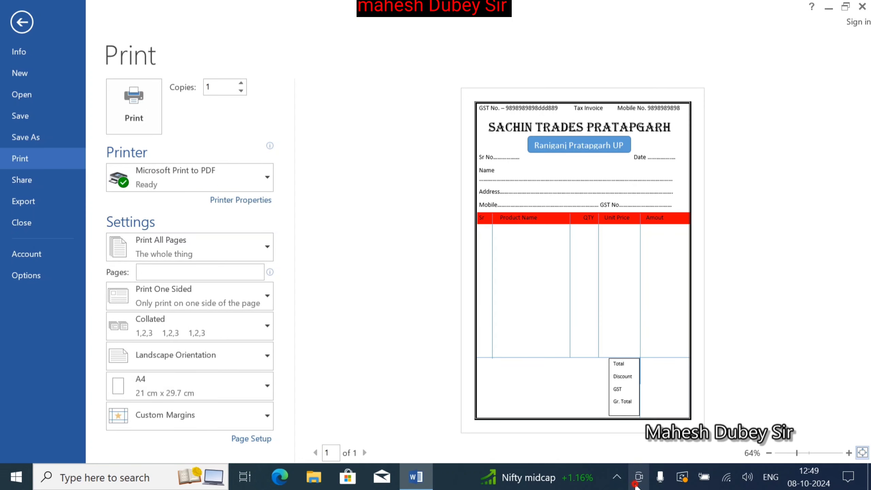
pyautogui.click(617, 477)
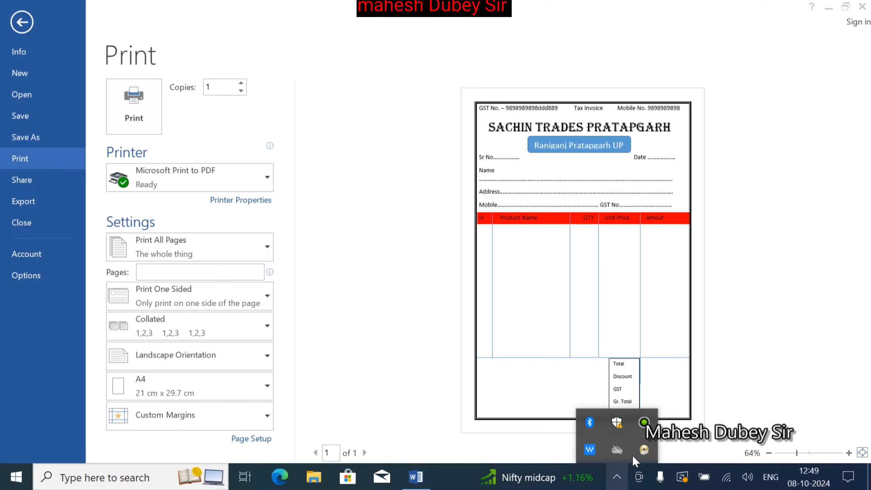
pyautogui.click(644, 419)
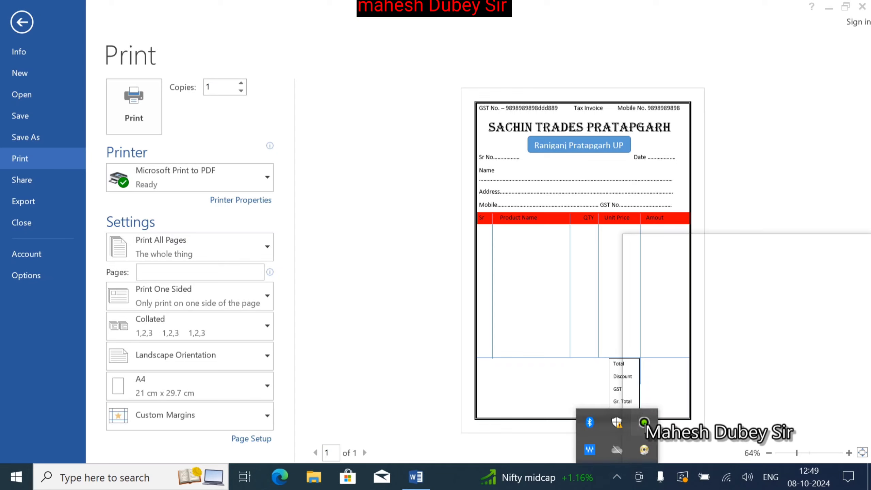